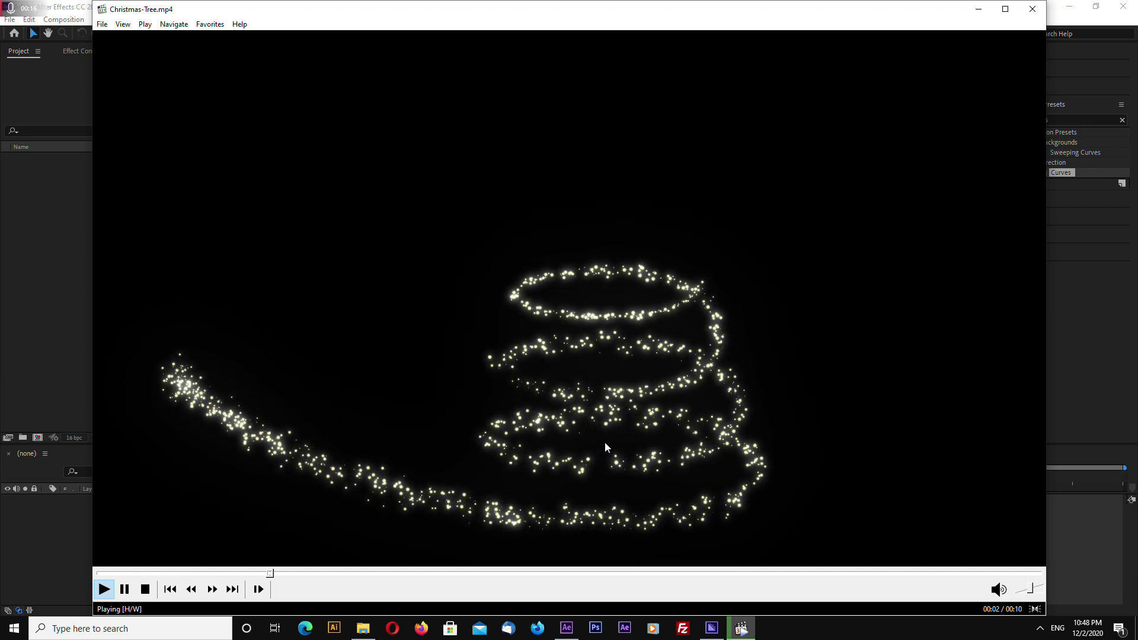
- Close the preview video and create a 1920 x 1080 composition at 60 fps lasting 10 seconds
{"action": "left_click", "coordinate": [1033, 10]}
{"action": "left_click", "coordinate": [569, 254]}
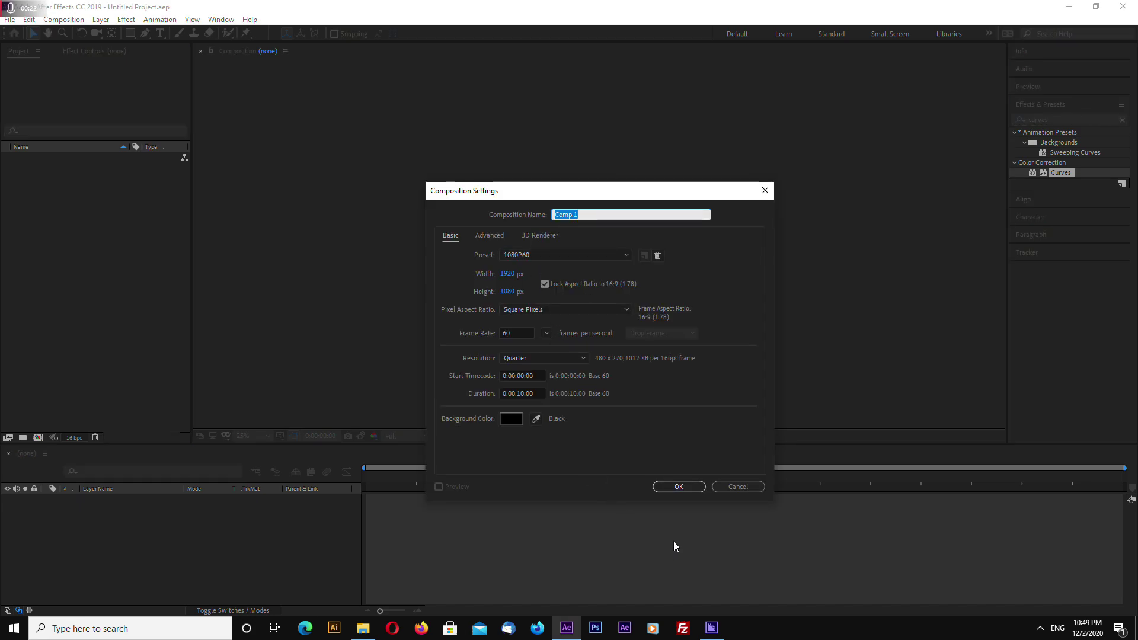
{"action": "left_click", "coordinate": [679, 485]}
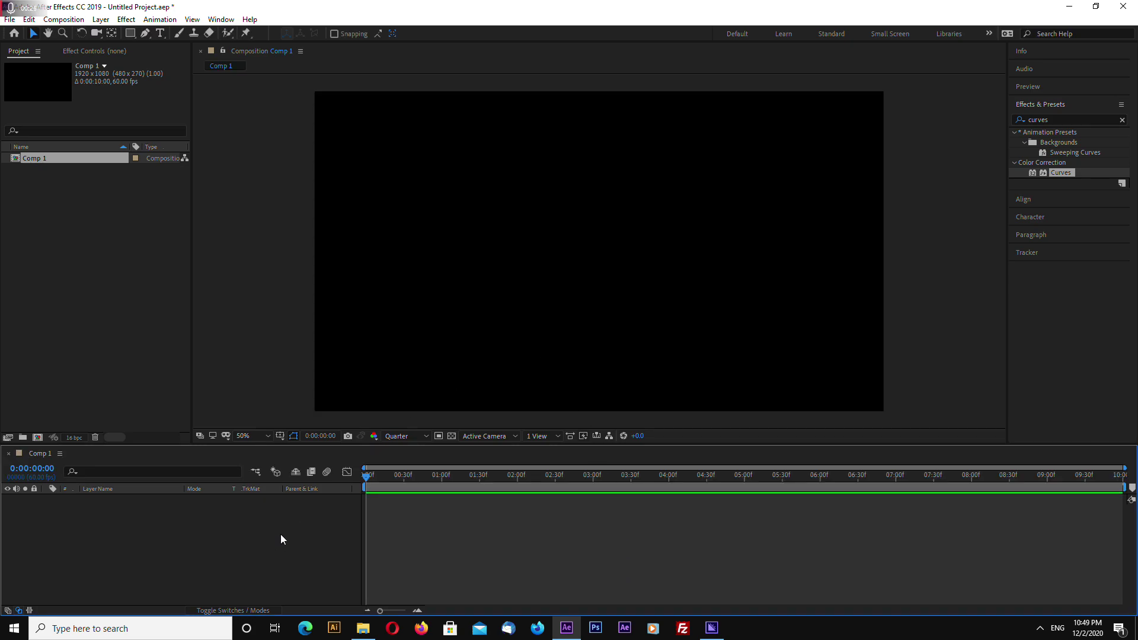
- Add a null object to the composition and rename it "position"
{"action": "right_click", "coordinate": [165, 513]}
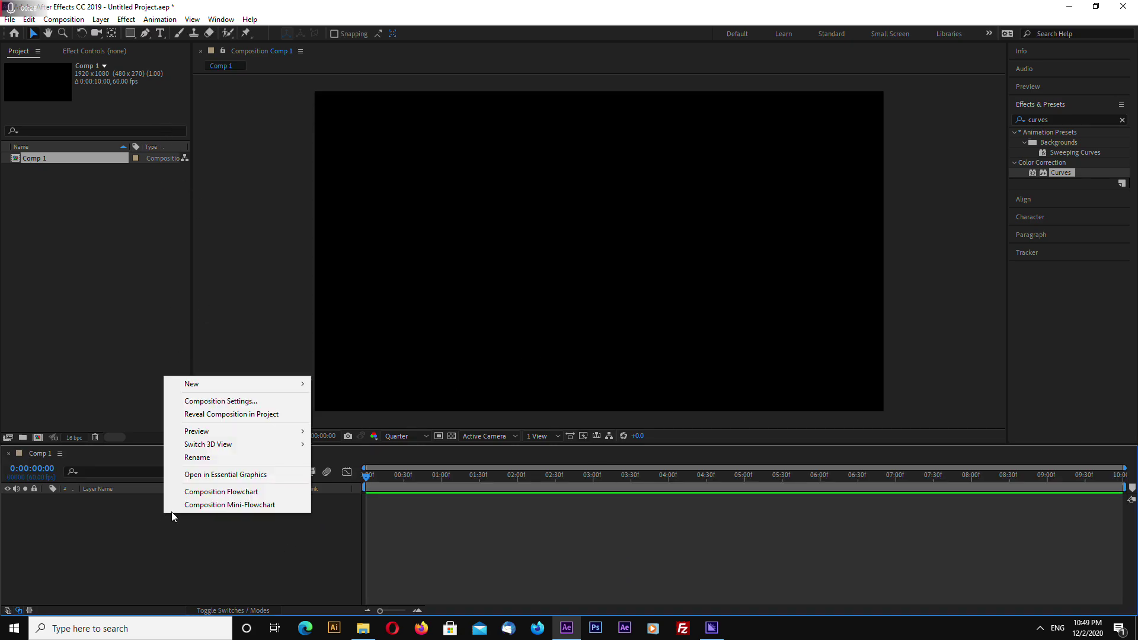
{"action": "mouse_move", "coordinate": [202, 386]}
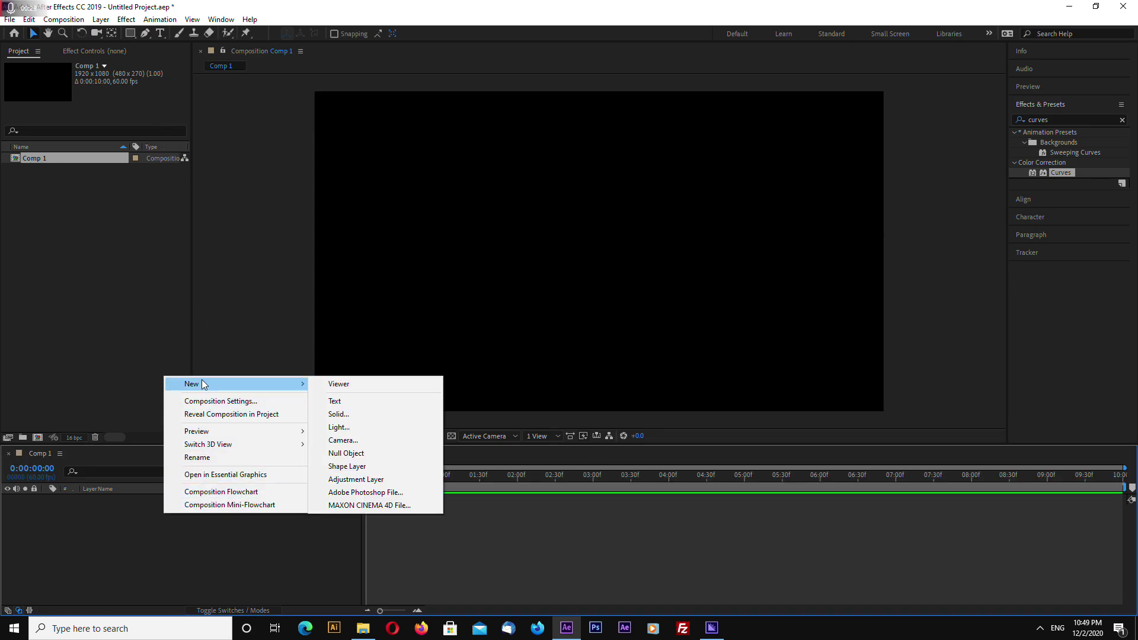
{"action": "left_click", "coordinate": [355, 454]}
{"action": "right_click", "coordinate": [117, 499]}
{"action": "left_click", "coordinate": [178, 491]}
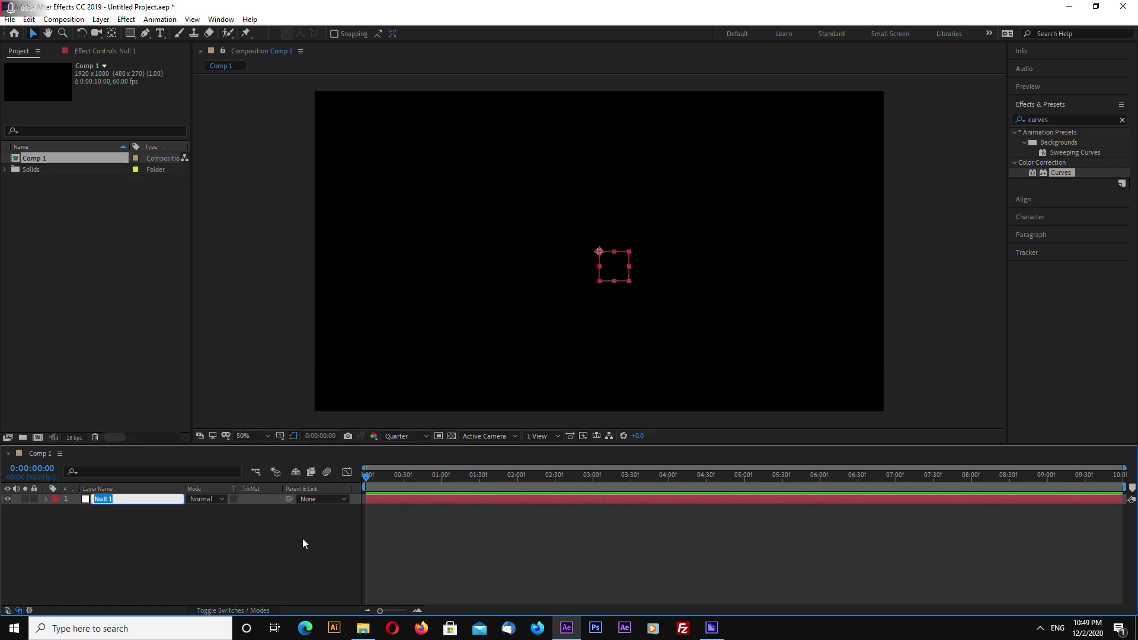
{"action": "type", "text": "position"}
{"action": "key", "text": "Return"}
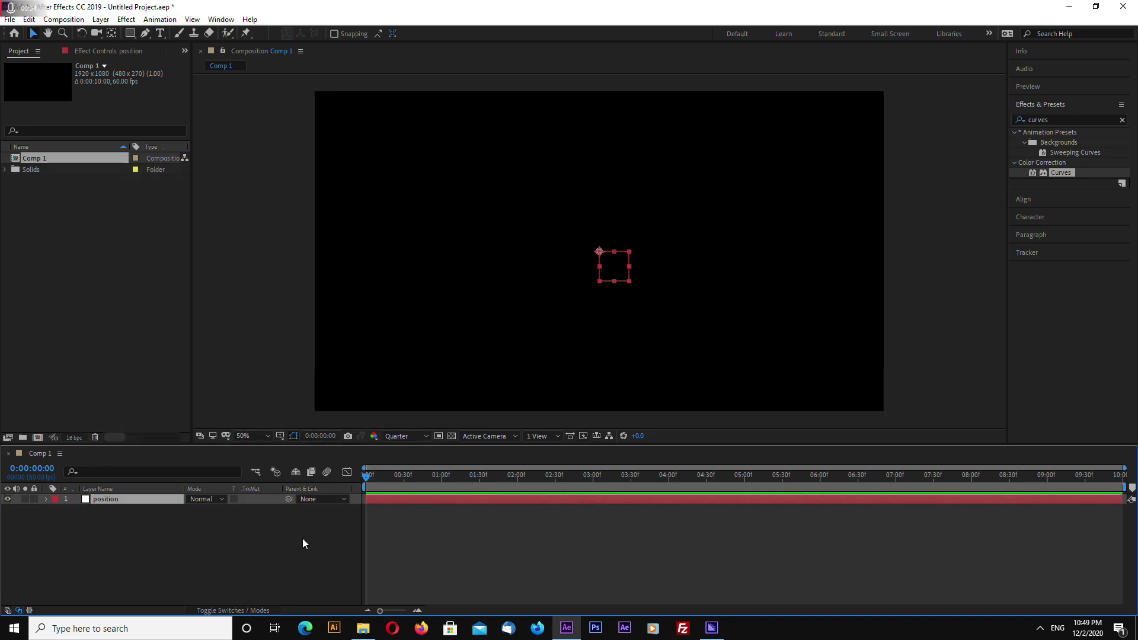
{"action": "right_click", "coordinate": [126, 519]}
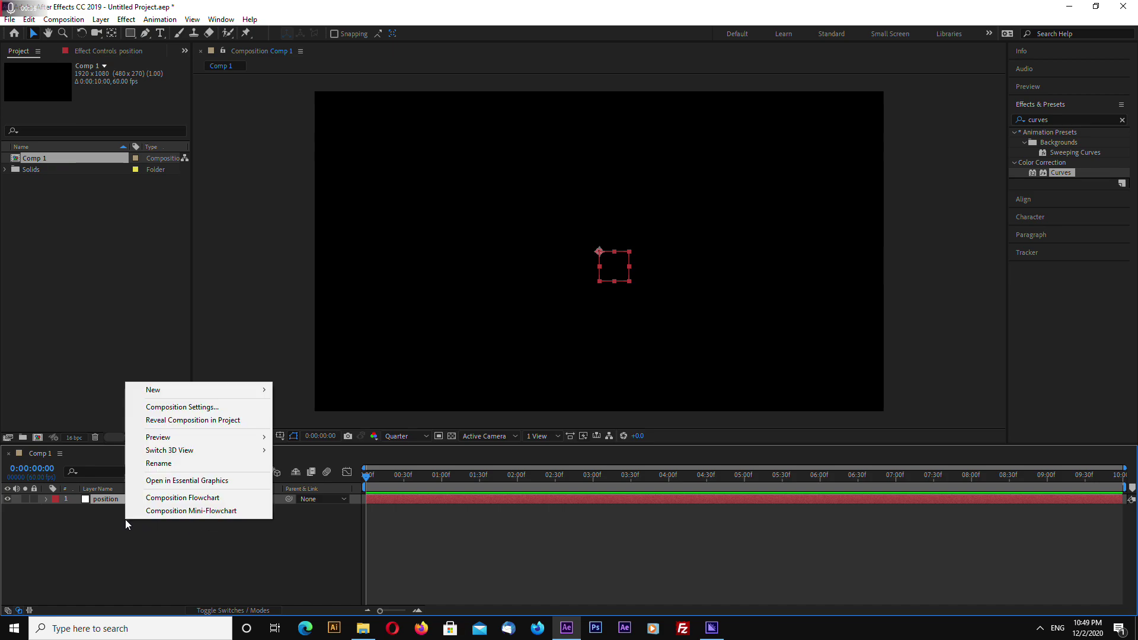
{"action": "left_click", "coordinate": [136, 541]}
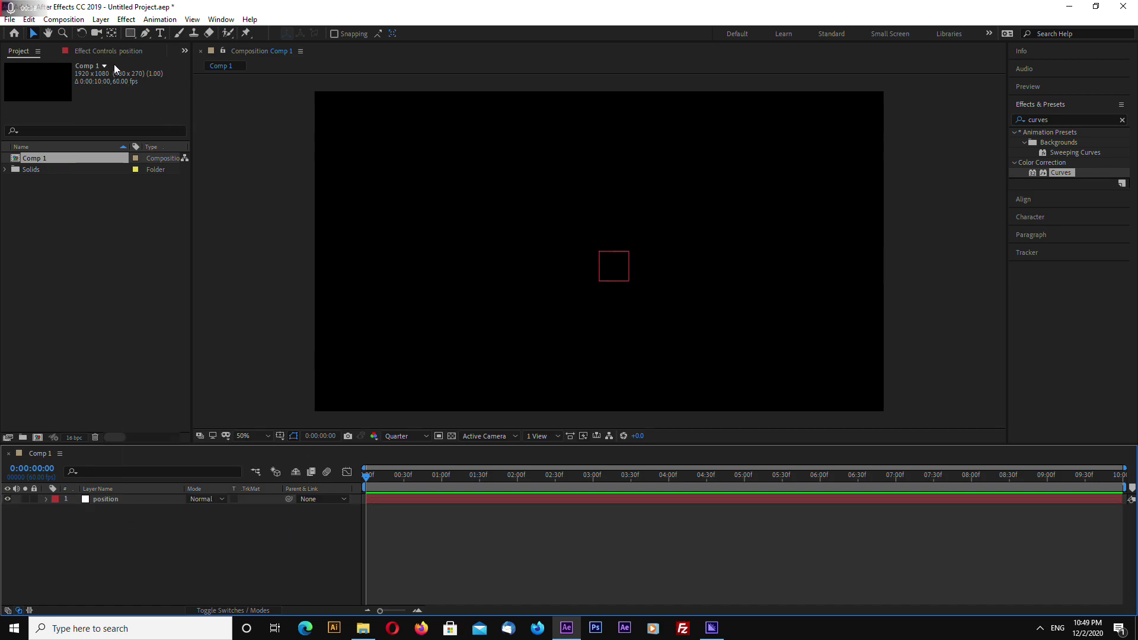
- Start a Pen tool path with a long shallow curve sweeping from the lower left to the tree's base
{"action": "left_click", "coordinate": [145, 34]}
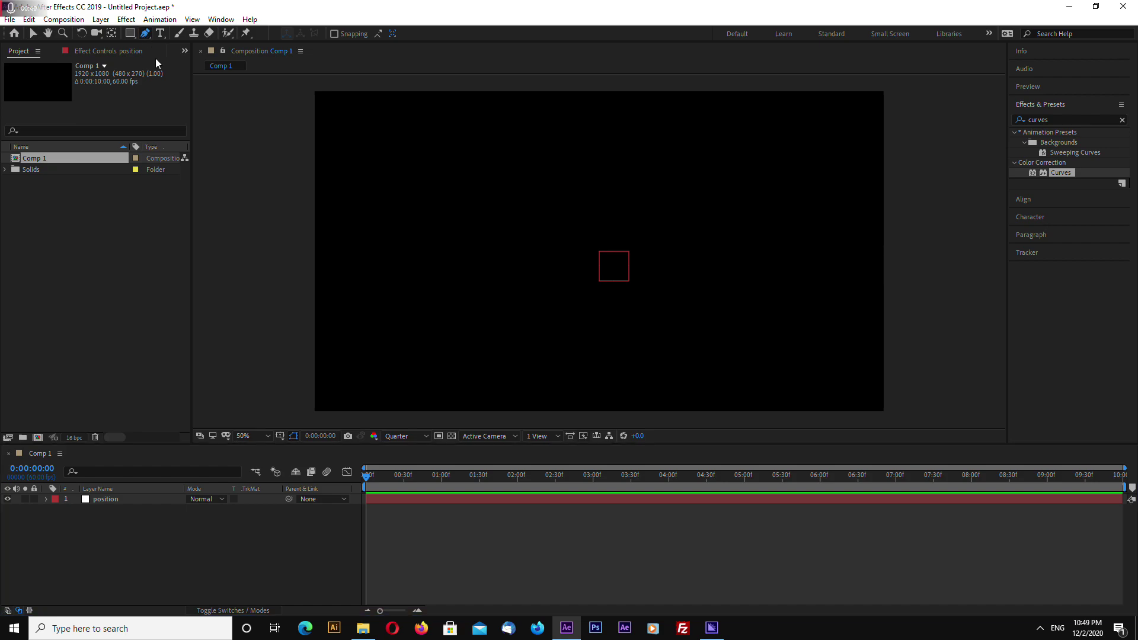
{"action": "left_click", "coordinate": [396, 318]}
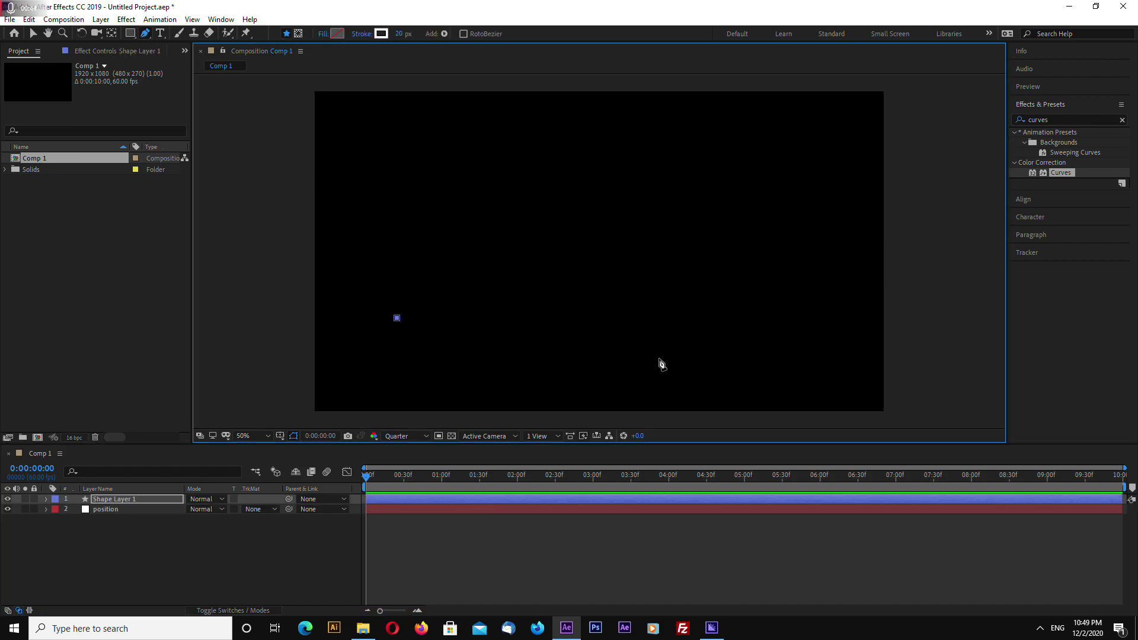
{"action": "left_click_drag", "start_coordinate": [663, 357], "coordinate": [831, 358]}
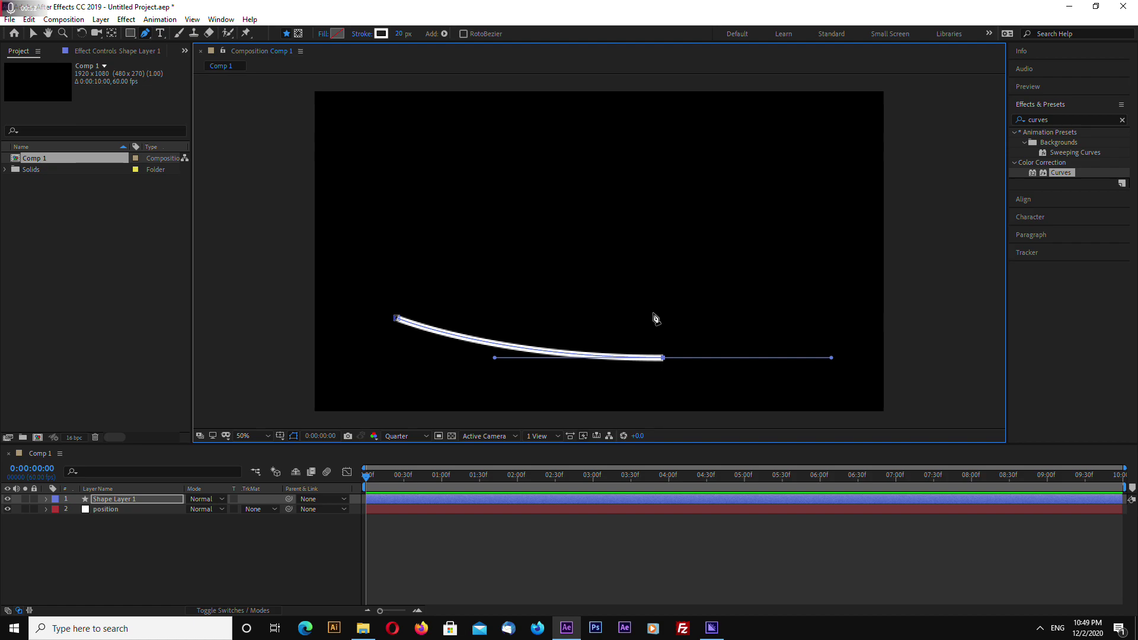
{"action": "left_click_drag", "start_coordinate": [662, 312], "coordinate": [569, 313]}
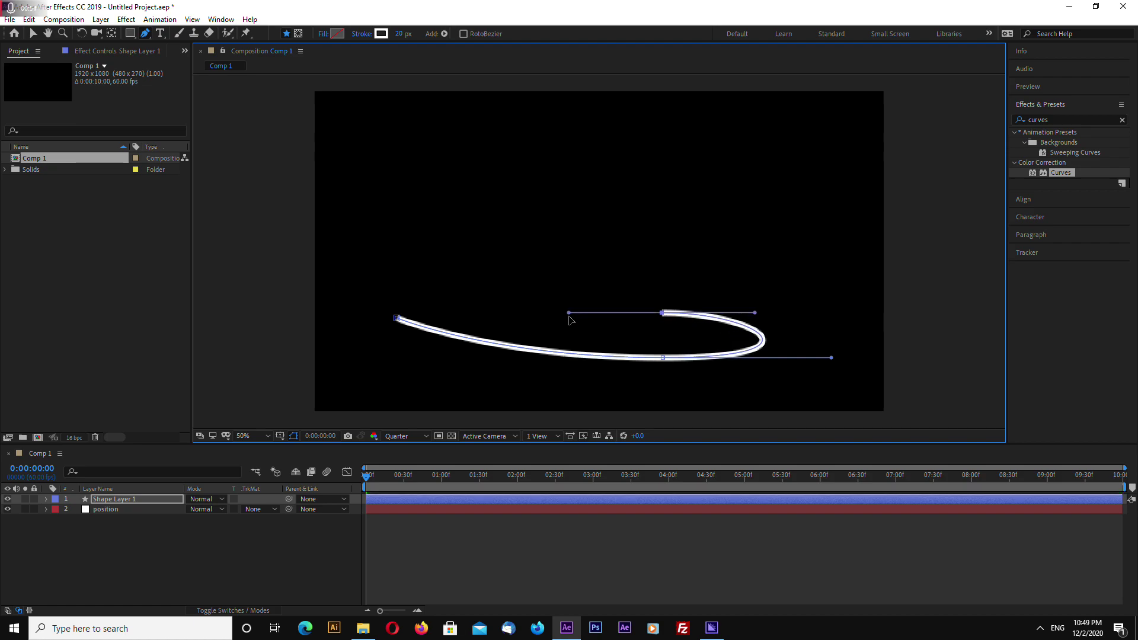
{"action": "mouse_move", "coordinate": [664, 336]}
{"action": "left_mouse_down"}
{"action": "mouse_move", "coordinate": [727, 332]}
{"action": "mouse_move", "coordinate": [775, 352]}
{"action": "left_mouse_up"}
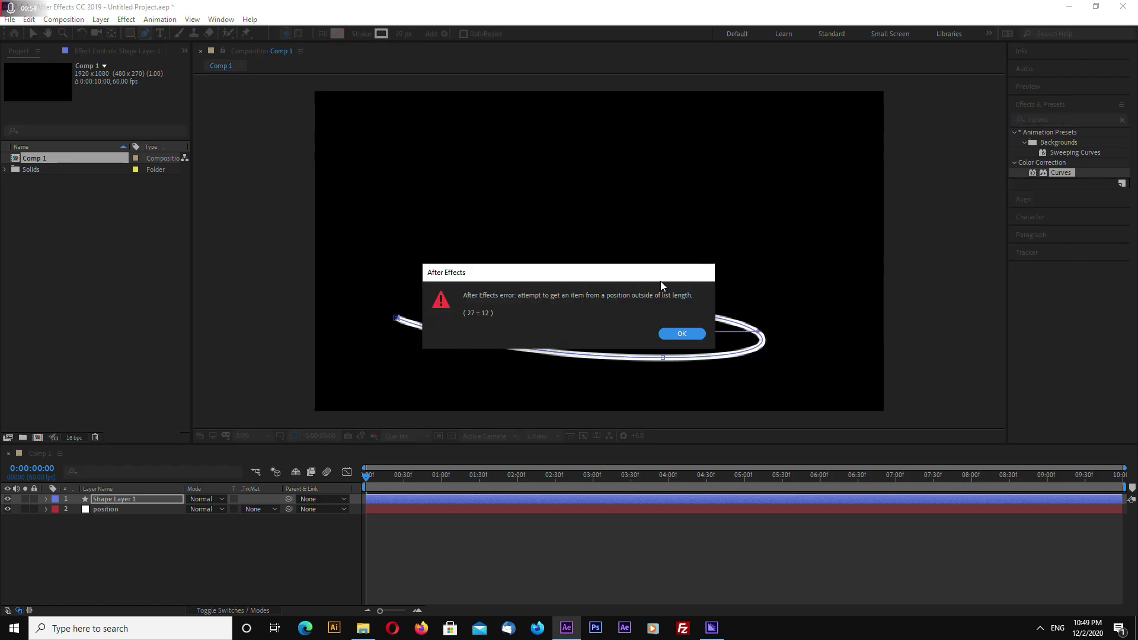
{"action": "left_click", "coordinate": [683, 334]}
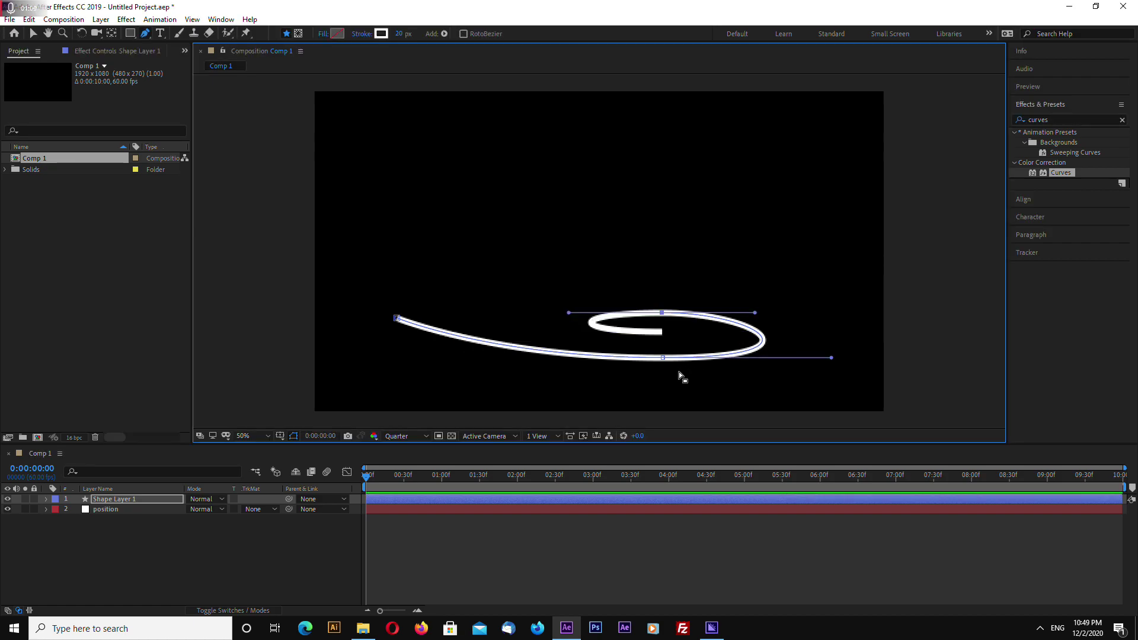
{"action": "key", "text": "ctrl+z"}
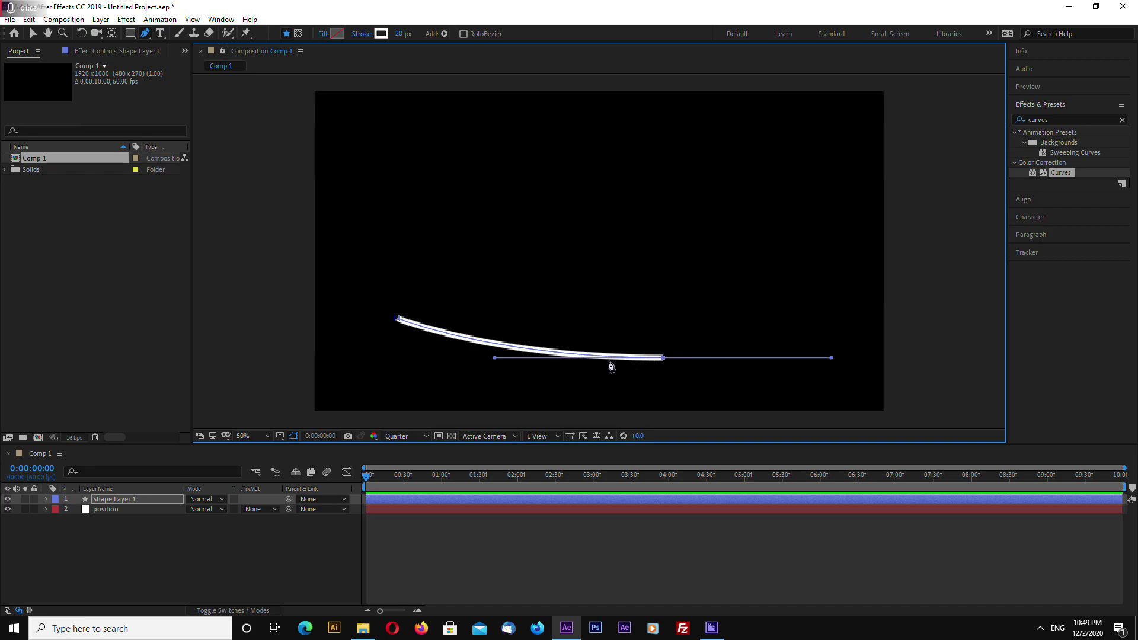
{"action": "left_click", "coordinate": [632, 309]}
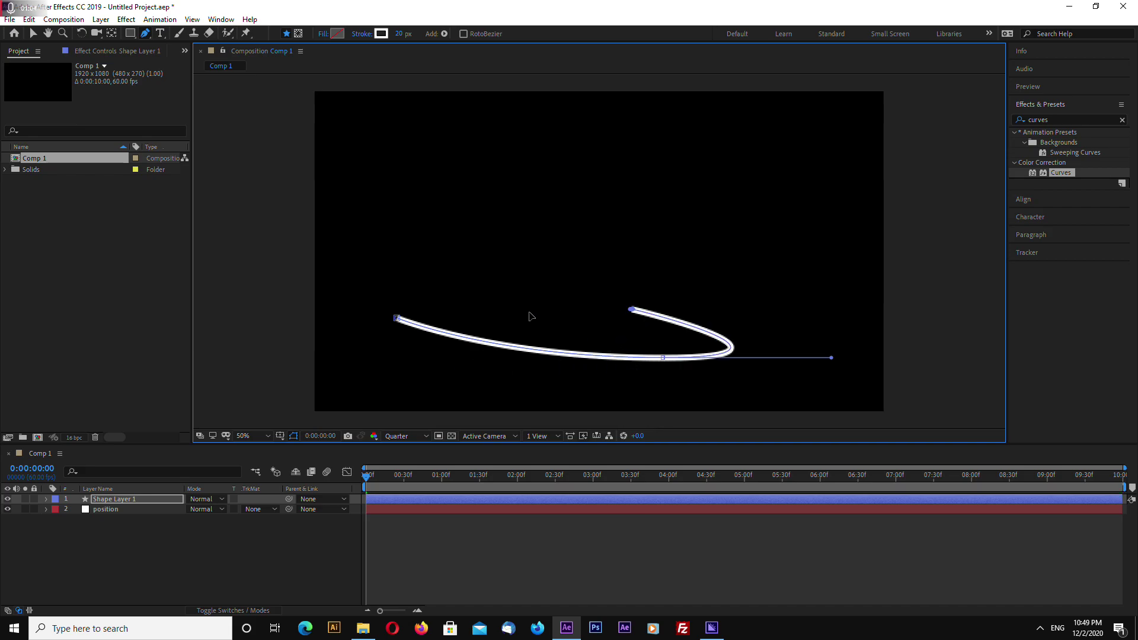
{"action": "key", "text": "ctrl+z"}
{"action": "left_click_drag", "start_coordinate": [633, 327], "coordinate": [566, 328]}
{"action": "key", "text": "ctrl+z"}
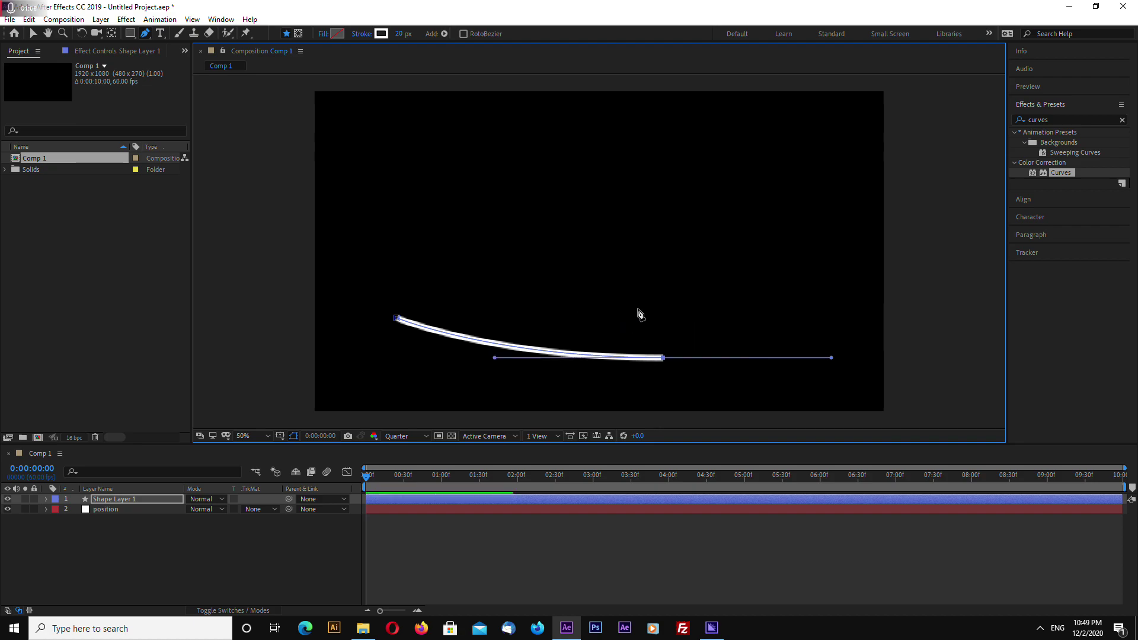
{"action": "left_click", "coordinate": [637, 332]}
{"action": "key", "text": "ctrl+z"}
- Continue the path upward from the base with two wide, flat spiral loops
{"action": "mouse_move", "coordinate": [637, 308]}
{"action": "left_mouse_down"}
{"action": "mouse_move", "coordinate": [516, 318]}
{"action": "mouse_move", "coordinate": [543, 320]}
{"action": "left_mouse_up"}
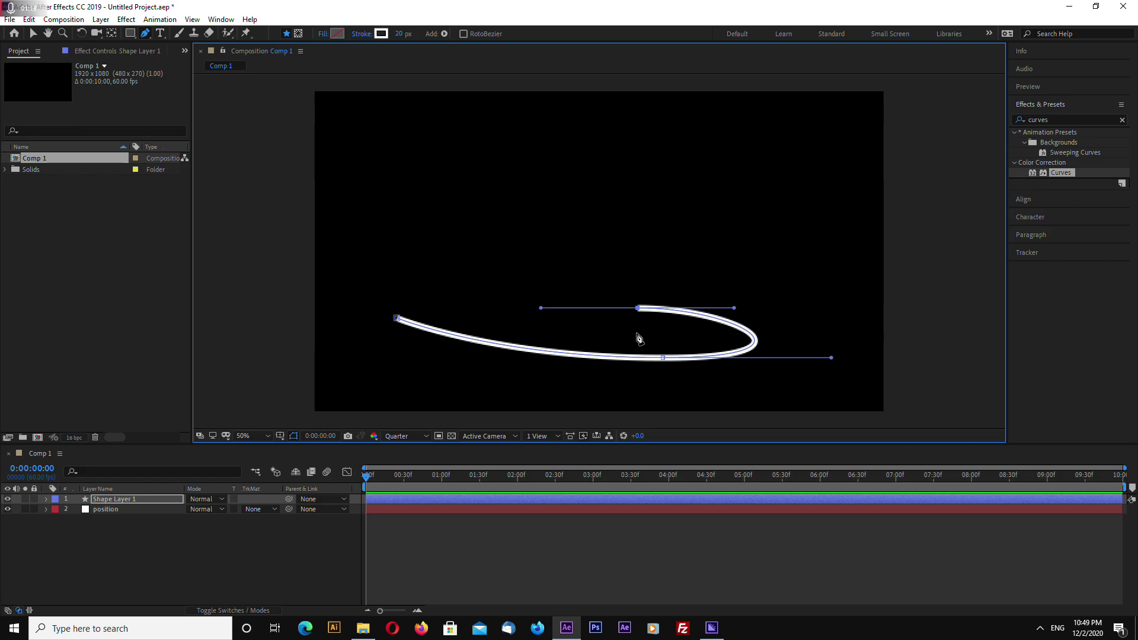
{"action": "left_click_drag", "start_coordinate": [637, 332], "coordinate": [784, 332]}
{"action": "left_click_drag", "start_coordinate": [636, 273], "coordinate": [534, 273]}
{"action": "left_click_drag", "start_coordinate": [637, 288], "coordinate": [748, 288]}
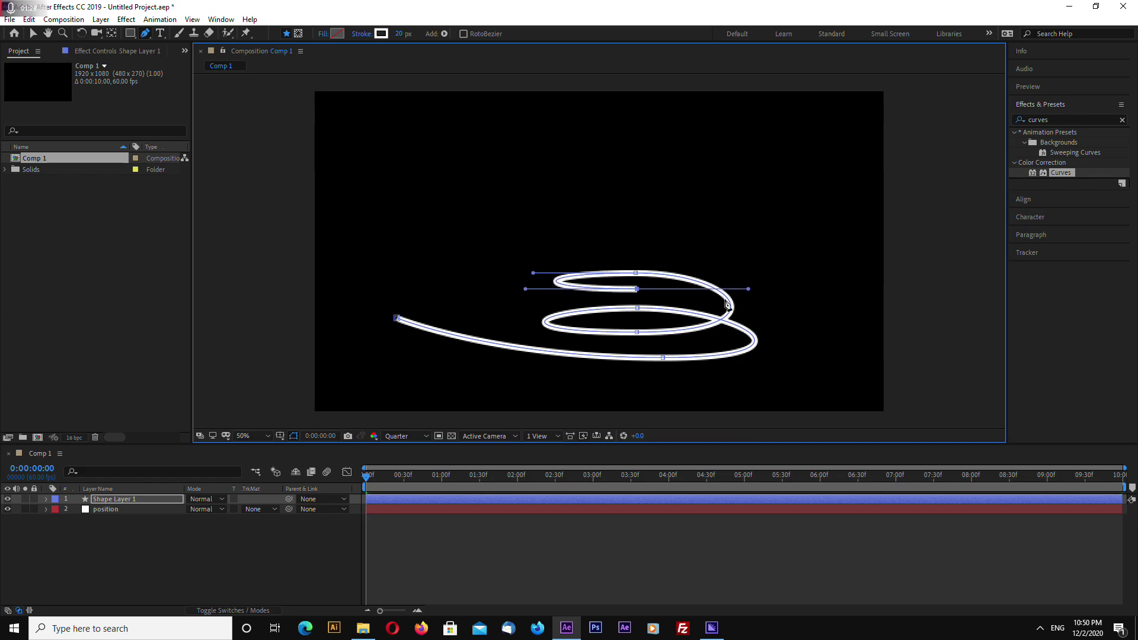
- Extend the spiral with two narrower upper loops and finish it with a curved tip near the frame's top edge
{"action": "left_click", "coordinate": [635, 248]}
{"action": "left_click_drag", "start_coordinate": [632, 229], "coordinate": [539, 234]}
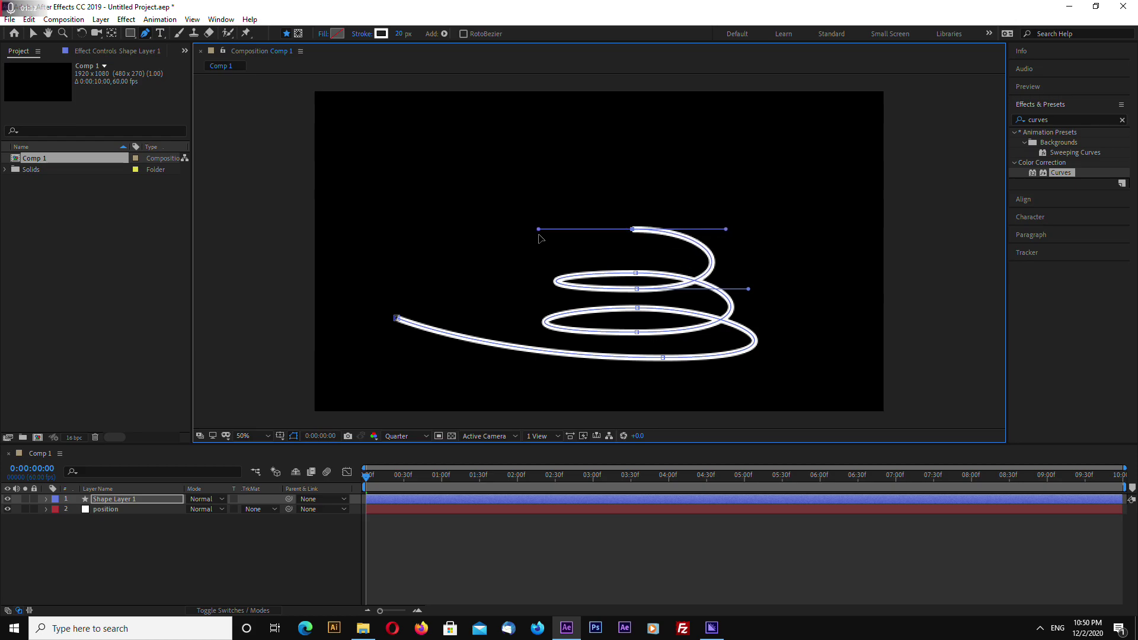
{"action": "left_click_drag", "start_coordinate": [633, 248], "coordinate": [728, 250]}
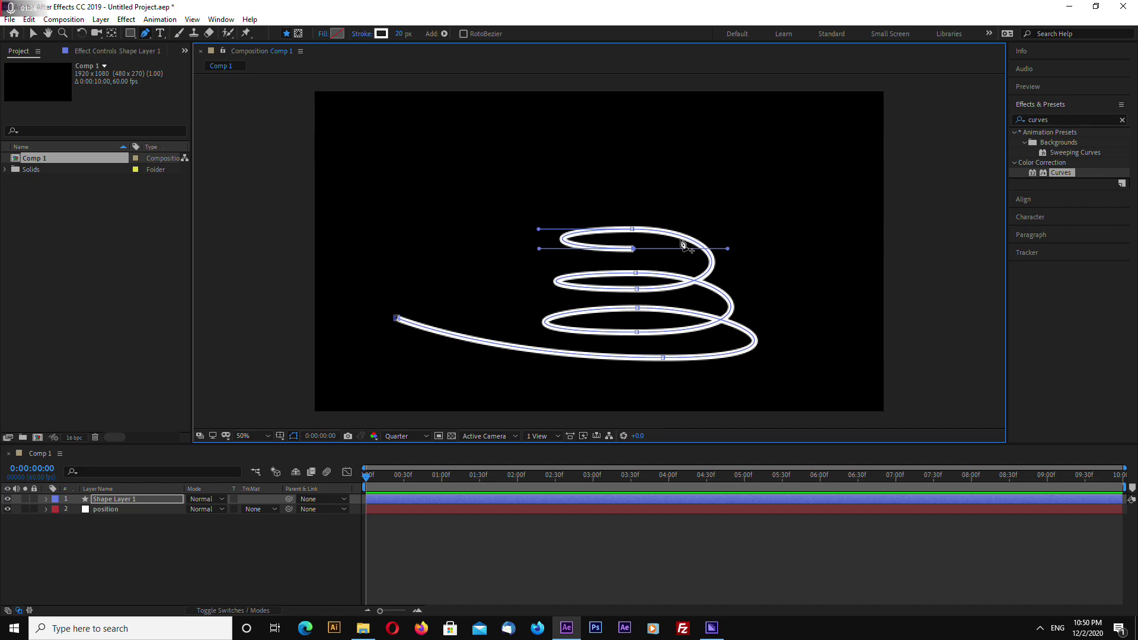
{"action": "left_click_drag", "start_coordinate": [632, 183], "coordinate": [706, 184]}
{"action": "left_click_drag", "start_coordinate": [632, 209], "coordinate": [728, 216]}
{"action": "mouse_move", "coordinate": [632, 98]}
{"action": "left_mouse_down"}
{"action": "mouse_move", "coordinate": [617, 127]}
{"action": "mouse_move", "coordinate": [603, 112]}
{"action": "mouse_move", "coordinate": [646, 97]}
{"action": "left_mouse_up"}
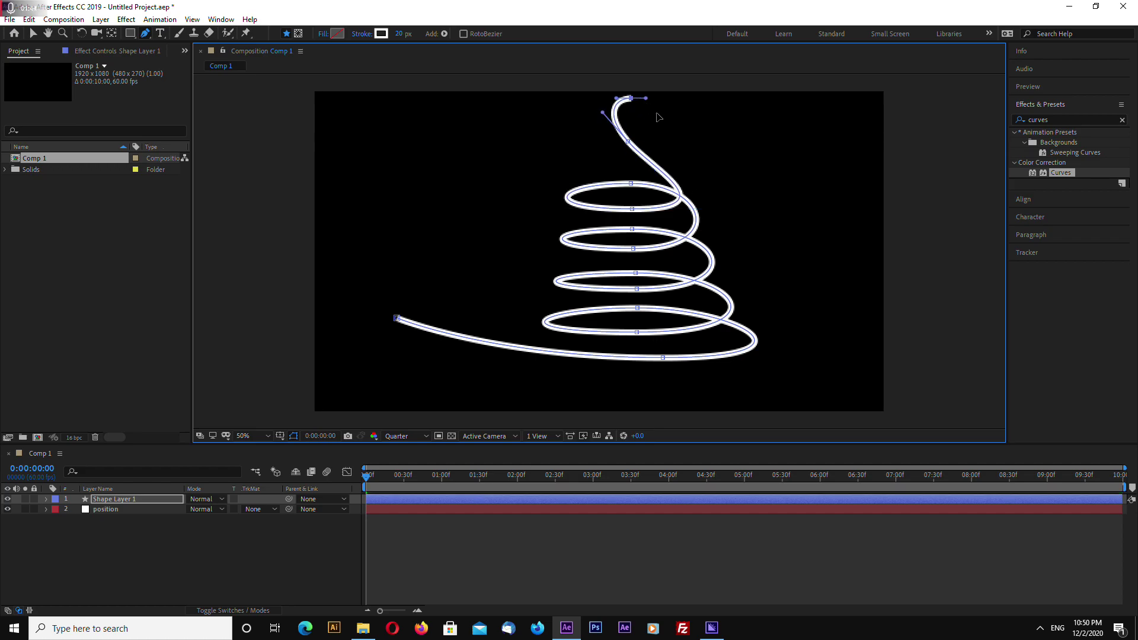
- Move the path's bottom anchor point left so it lines up with the loops above it
{"action": "left_click", "coordinate": [33, 33]}
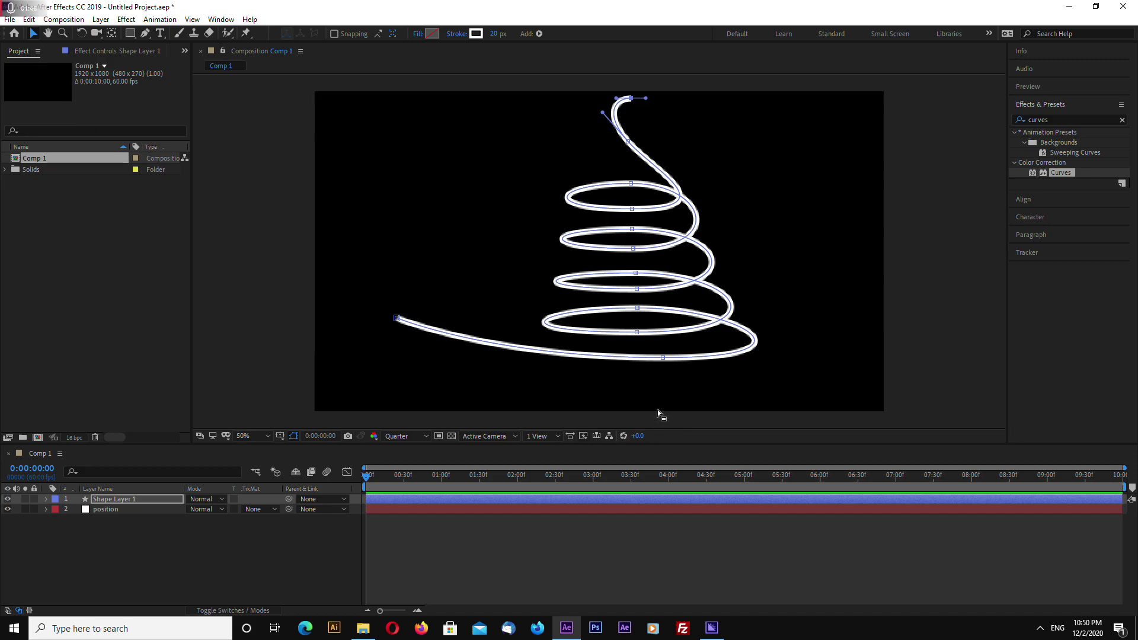
{"action": "left_click", "coordinate": [664, 358]}
{"action": "double_click", "coordinate": [664, 358]}
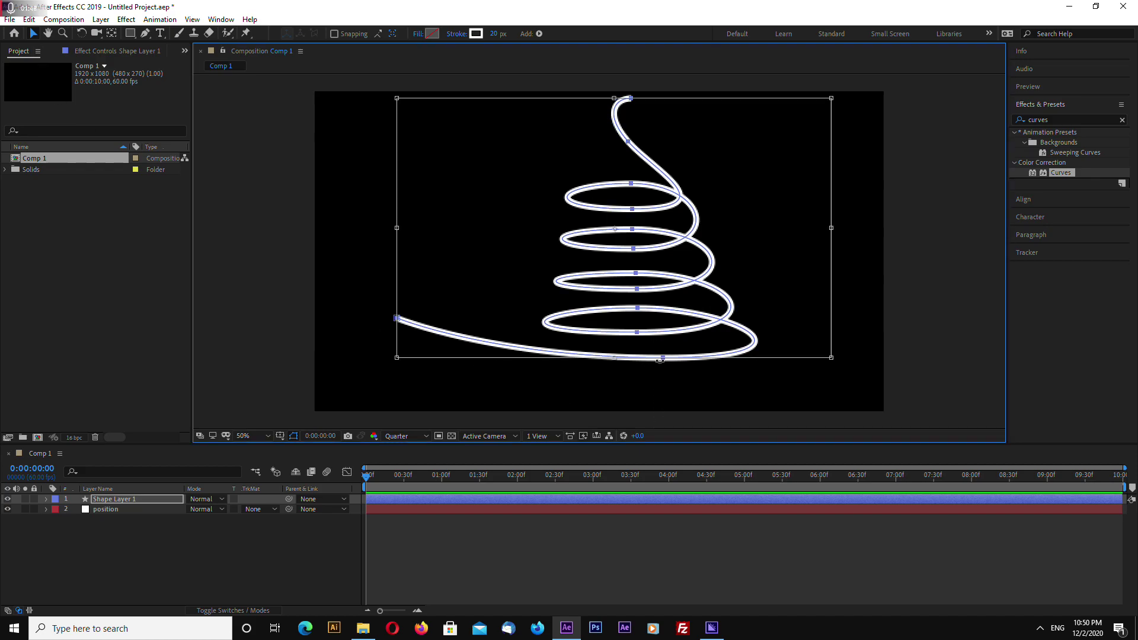
{"action": "key", "text": "Return"}
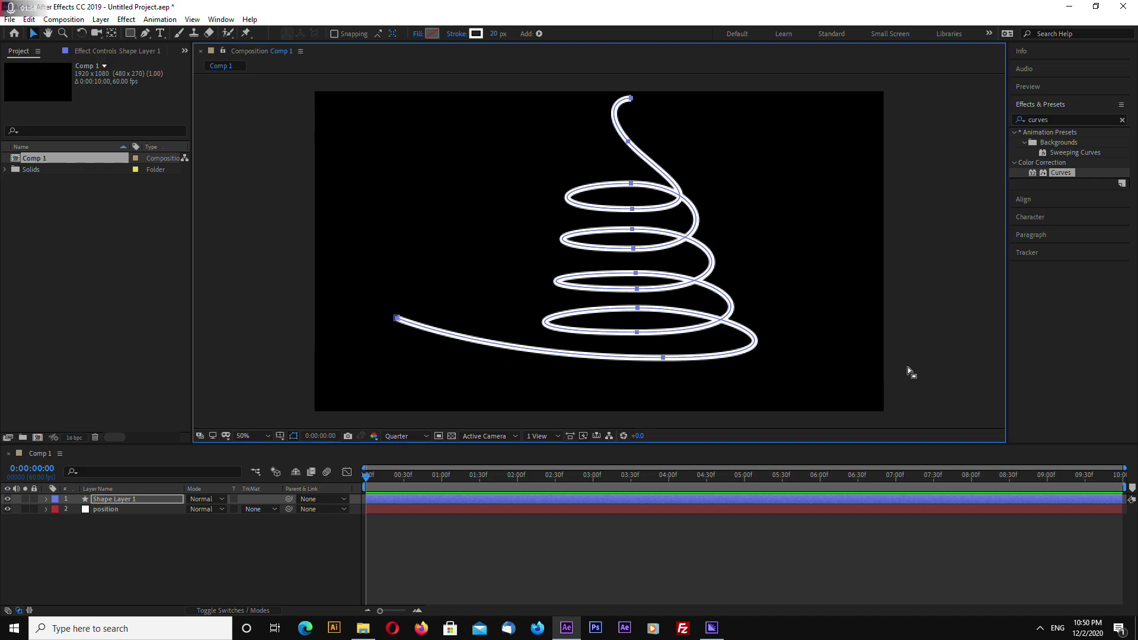
{"action": "left_click", "coordinate": [680, 372]}
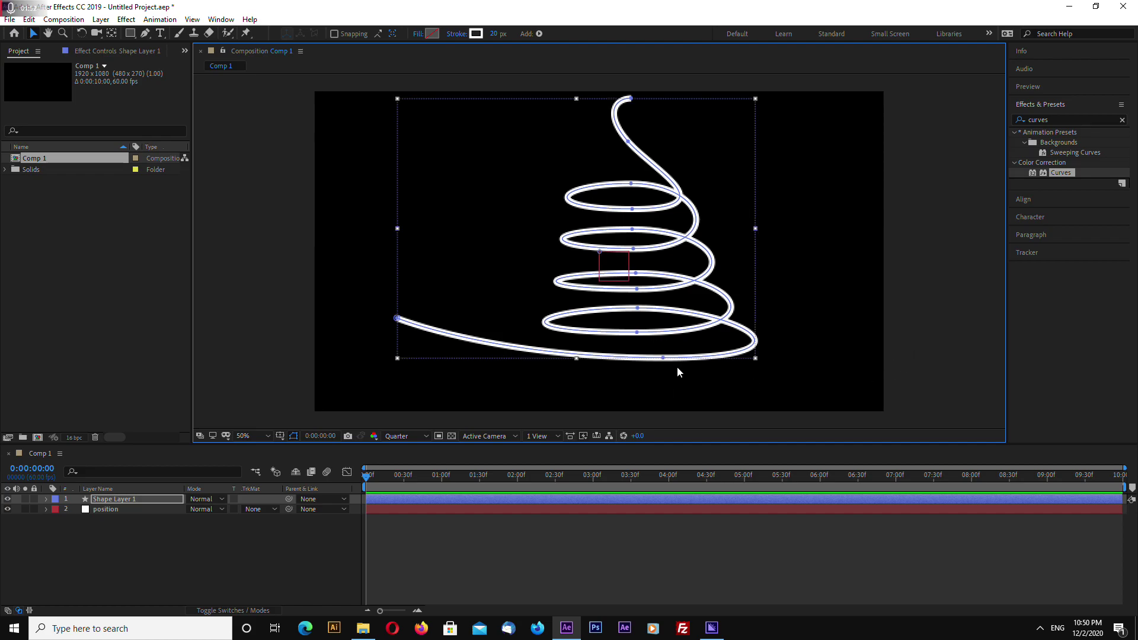
{"action": "left_click_drag", "start_coordinate": [663, 359], "coordinate": [639, 362]}
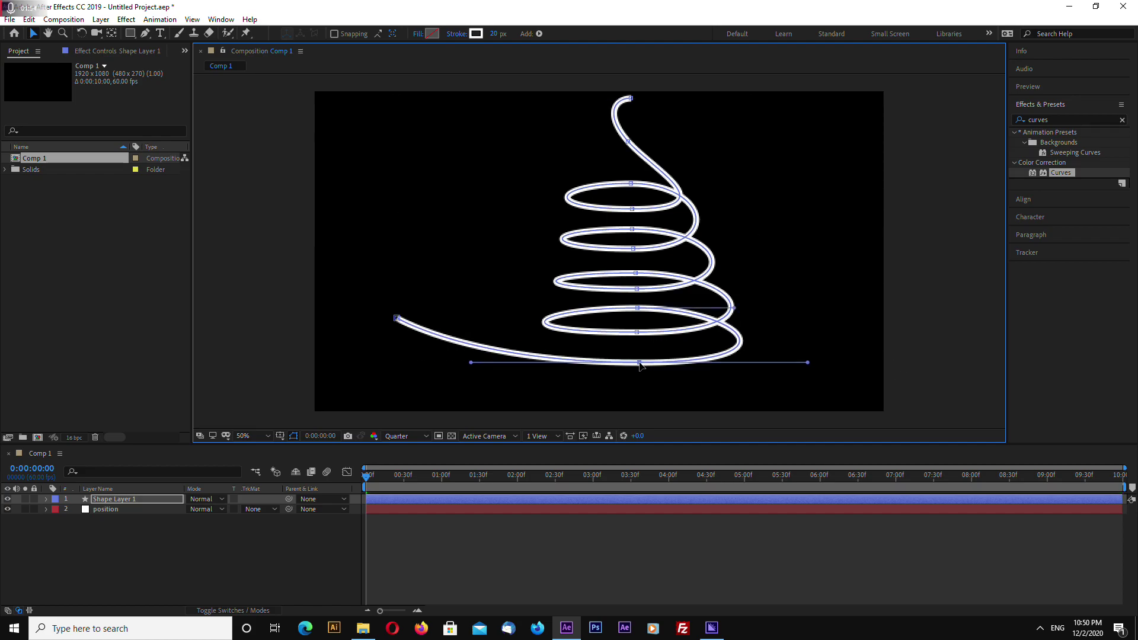
- Set the spiral's stroke width to 1 px and the composition viewer's resolution to Full
{"action": "left_click", "coordinate": [494, 34]}
{"action": "type", "text": "1"}
{"action": "key", "text": "Return"}
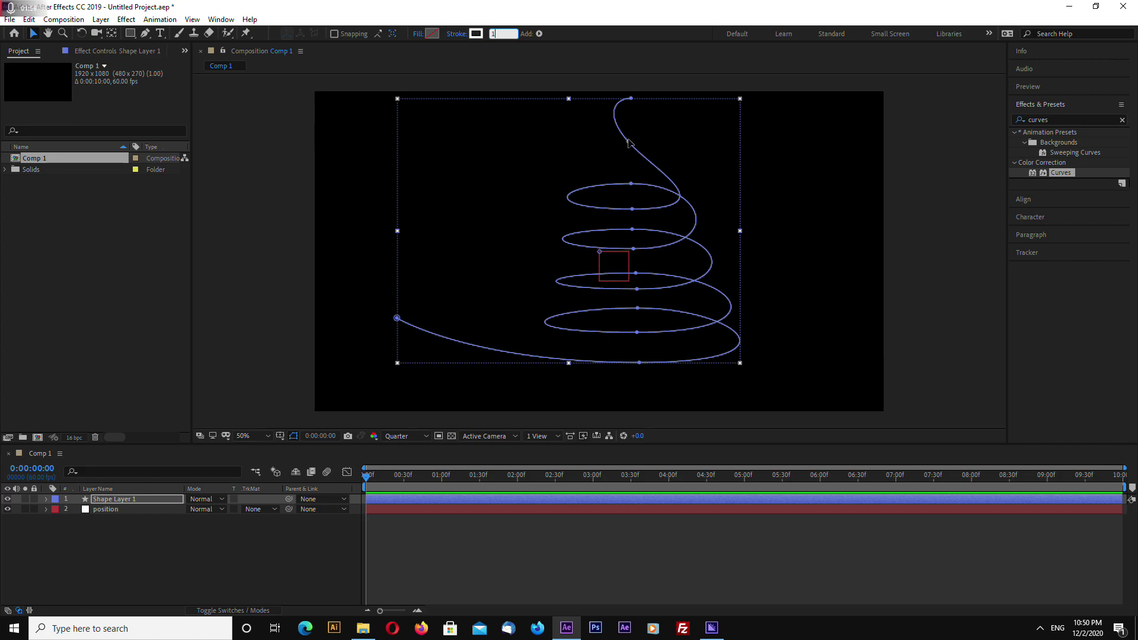
{"action": "left_click", "coordinate": [875, 185]}
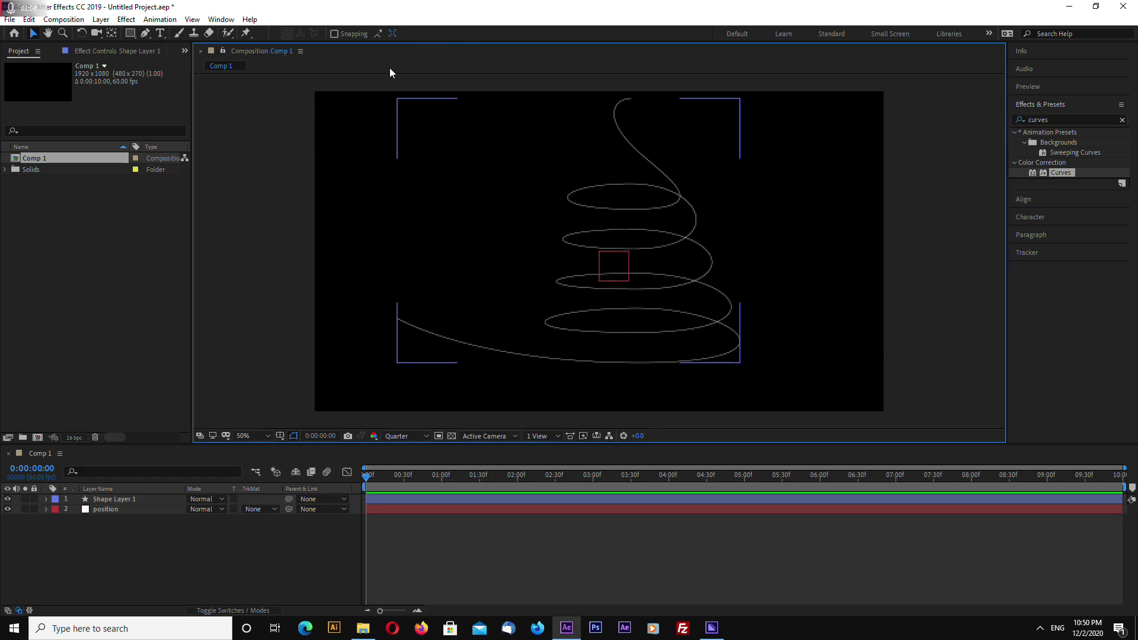
{"action": "left_click", "coordinate": [418, 437]}
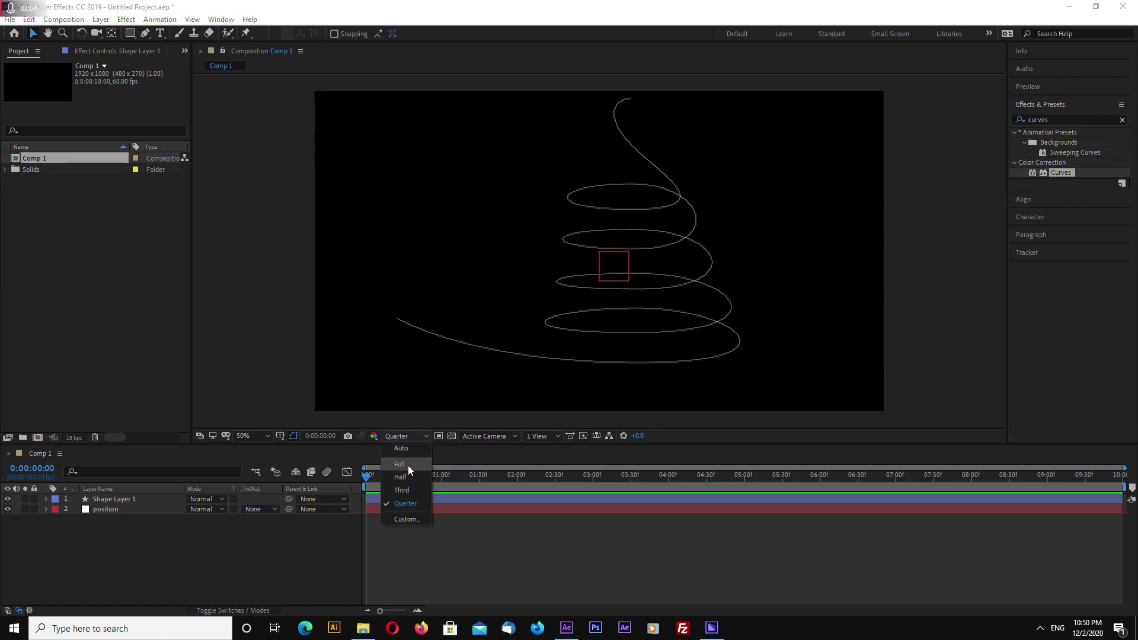
{"action": "left_click", "coordinate": [408, 465]}
- Align the spiral's anchor points along one vertical axis, even out the loop spacing and lower the tip slightly
{"action": "left_click", "coordinate": [647, 364]}
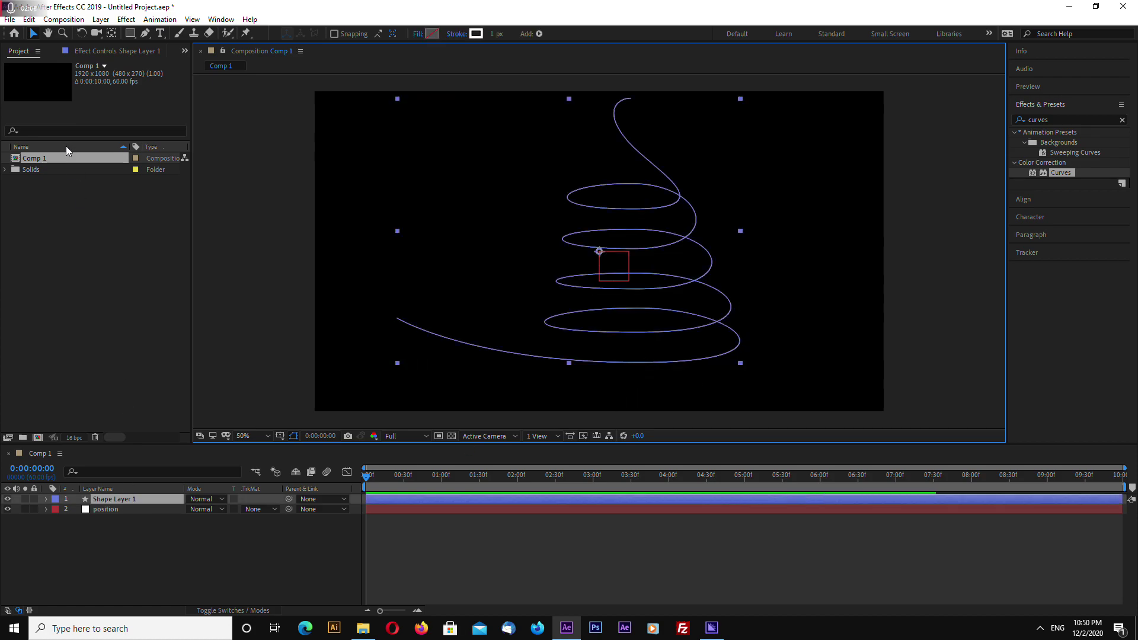
{"action": "double_click", "coordinate": [633, 363]}
{"action": "left_click", "coordinate": [634, 364]}
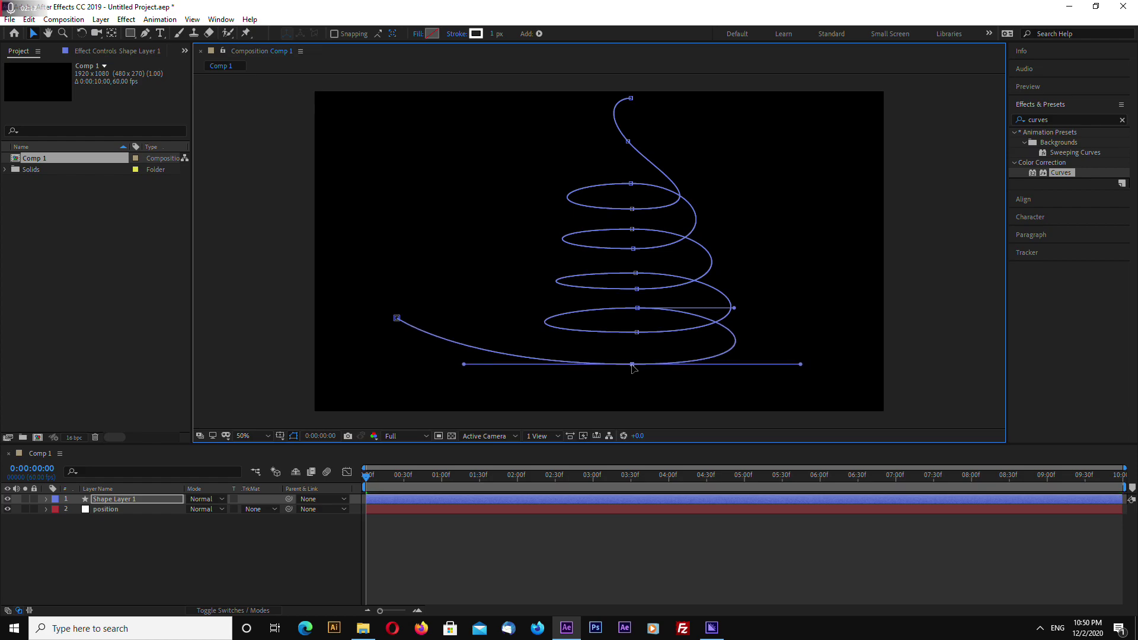
{"action": "left_click_drag", "start_coordinate": [641, 334], "coordinate": [633, 184]}
{"action": "left_click", "coordinate": [632, 230]}
{"action": "left_click_drag", "start_coordinate": [629, 142], "coordinate": [631, 151]}
{"action": "left_click_drag", "start_coordinate": [631, 98], "coordinate": [634, 113]}
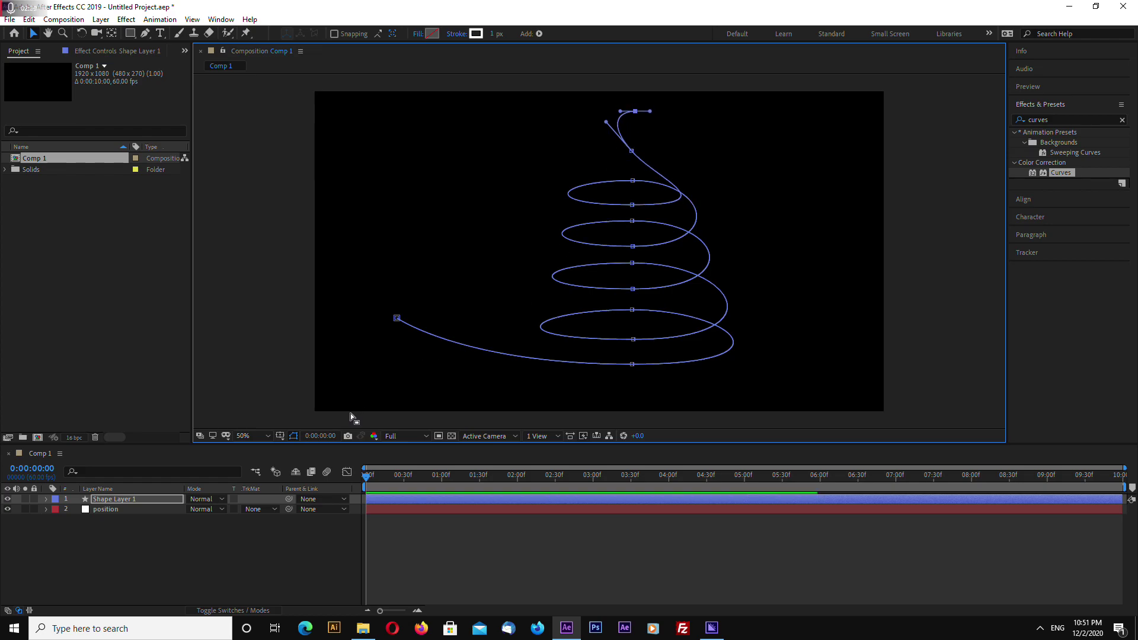
- Select the whole spiral path and scale it down slightly with its transform box
{"action": "left_click", "coordinate": [466, 342]}
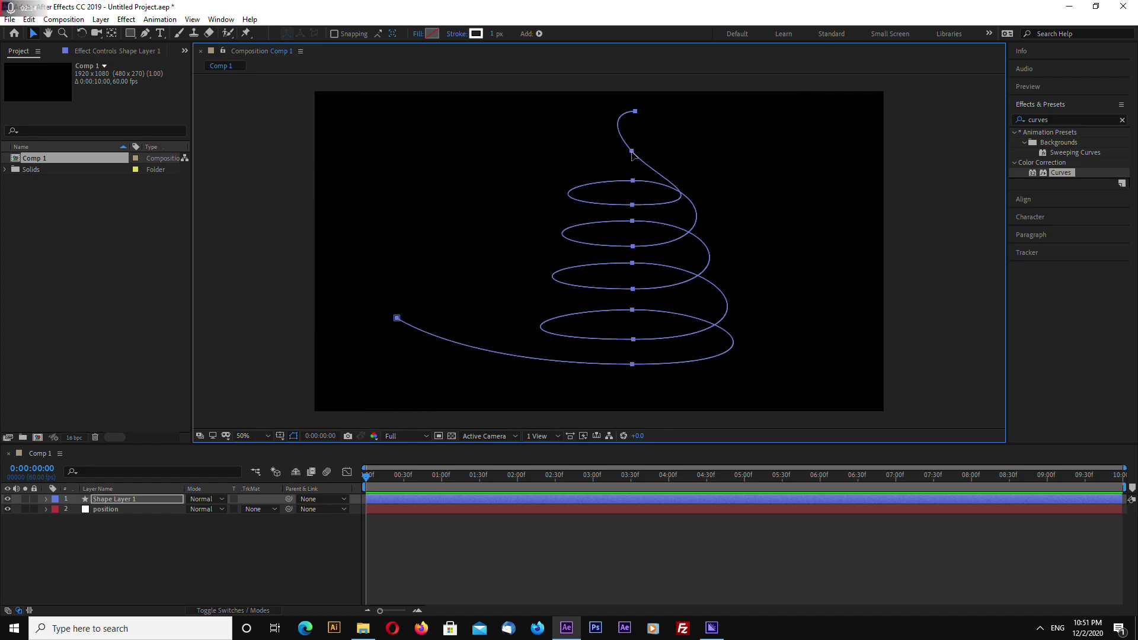
{"action": "double_click", "coordinate": [632, 365]}
{"action": "left_click_drag", "start_coordinate": [801, 110], "coordinate": [780, 135]}
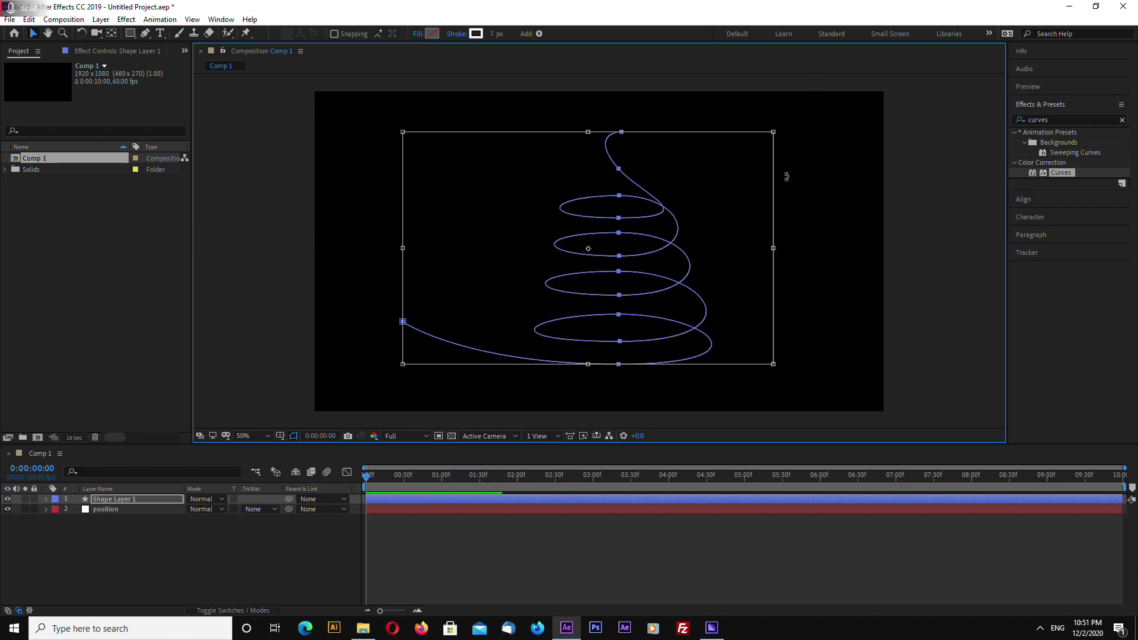
- Nudge the whole spiral path slightly down and apply the free transform
{"action": "key", "text": "shift+Down"}
{"action": "key", "text": "shift+Down"}
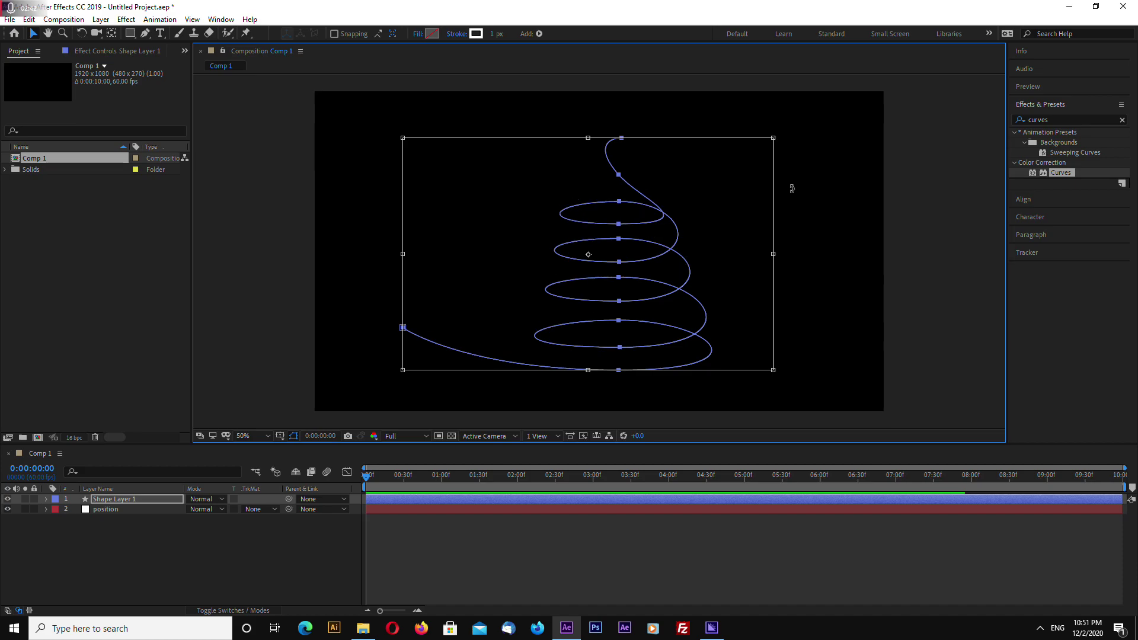
{"action": "key", "text": "Return"}
{"action": "key", "text": "ctrl+t"}
{"action": "key", "text": "Return"}
- Lower the spiral's bottom anchor point slightly and lengthen its right-hand handle to widen the lowest loop
{"action": "left_click", "coordinate": [618, 372]}
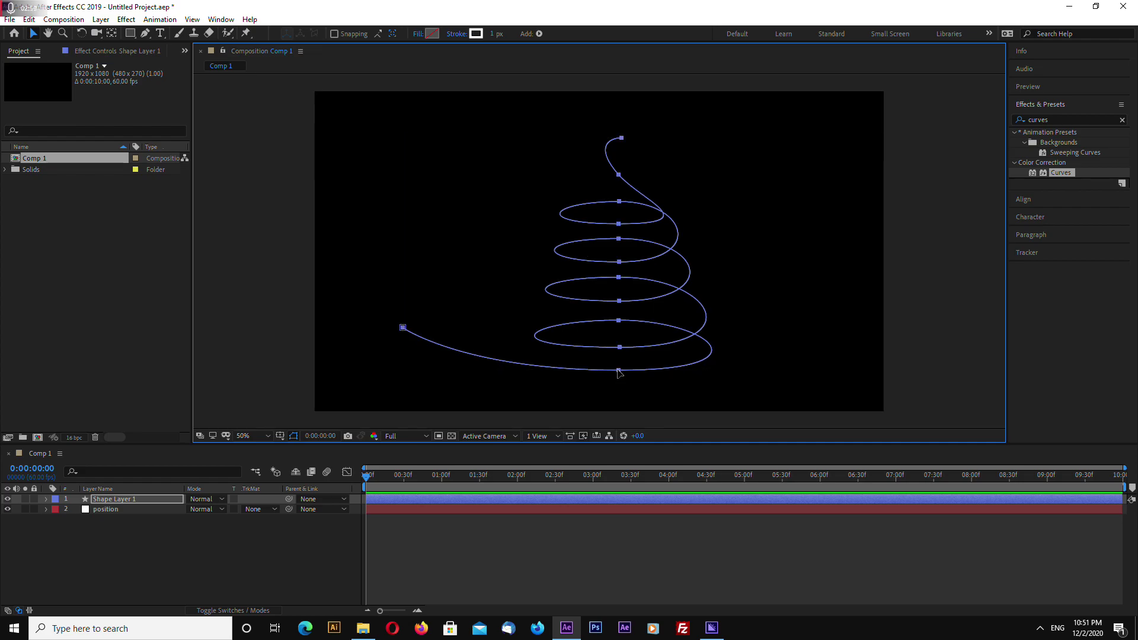
{"action": "left_click", "coordinate": [631, 377]}
{"action": "left_click", "coordinate": [619, 371]}
{"action": "left_click_drag", "start_coordinate": [620, 374], "coordinate": [622, 382]}
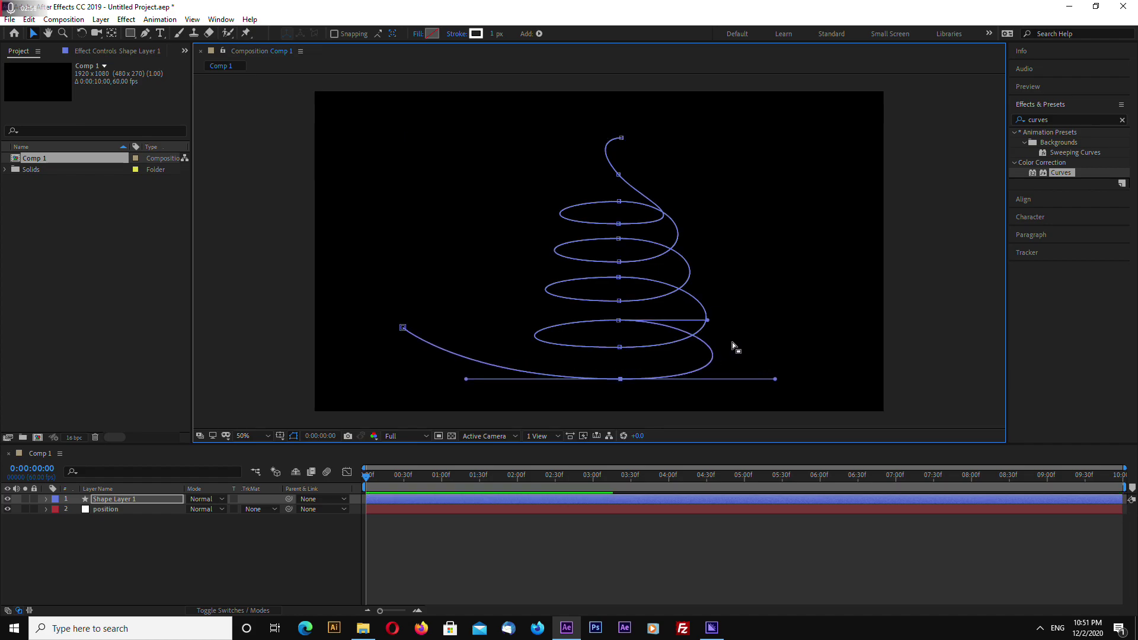
{"action": "left_click_drag", "start_coordinate": [774, 378], "coordinate": [797, 378]}
- Nudge the lower anchor point of the spiral's top loop slightly up
{"action": "left_click", "coordinate": [665, 294]}
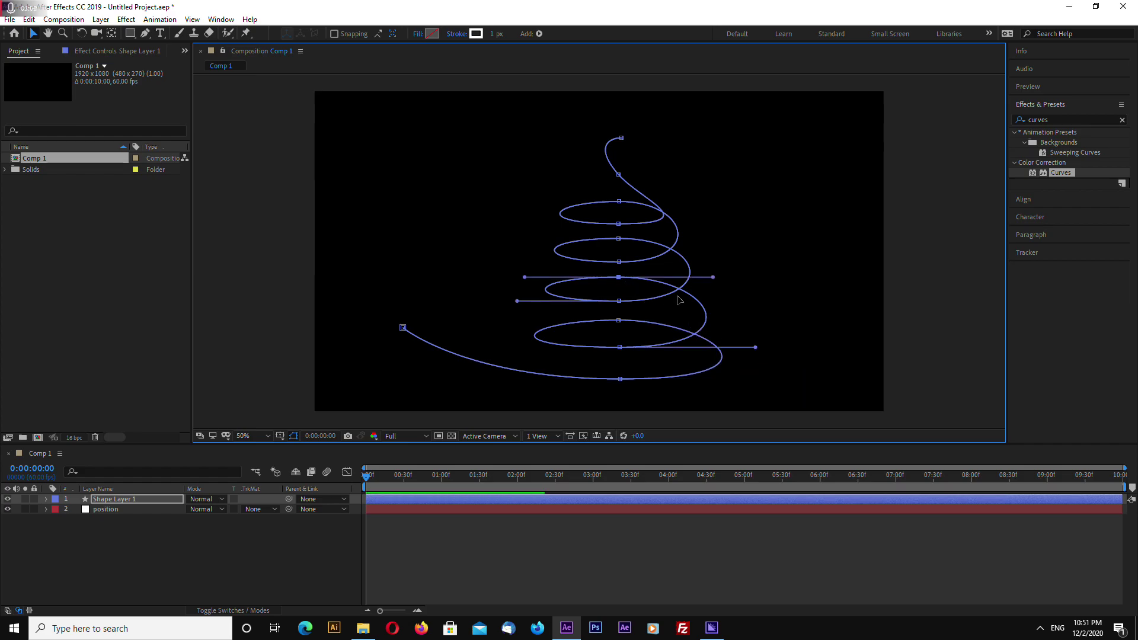
{"action": "left_click", "coordinate": [626, 304]}
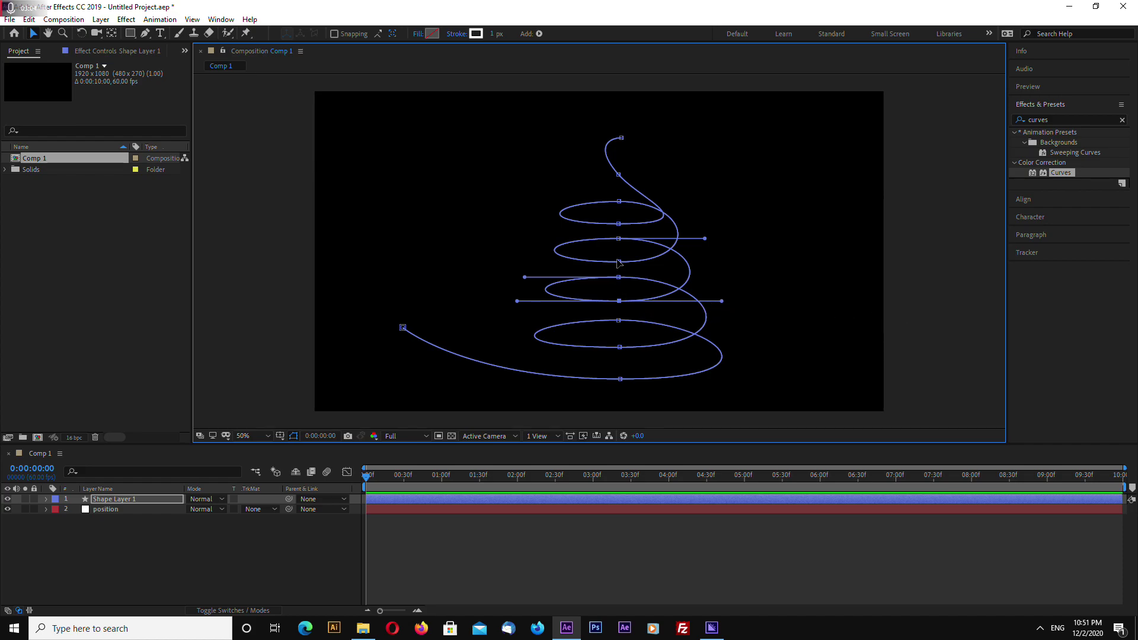
{"action": "left_click", "coordinate": [618, 225]}
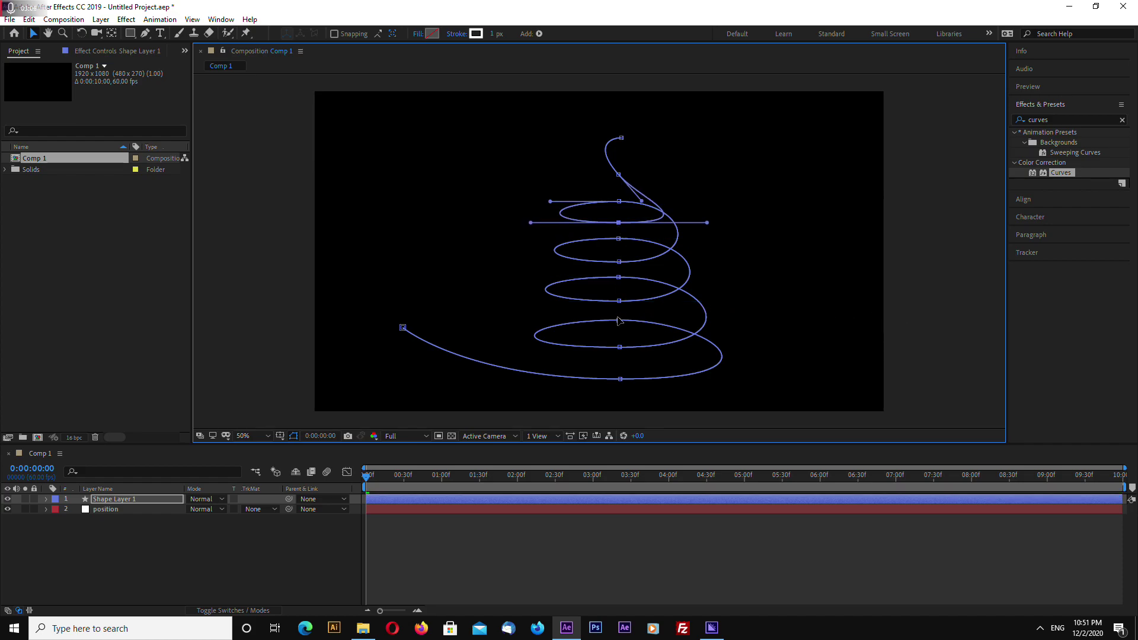
- Shift the spiral's bottom anchor point slightly left so it lines up with the anchor points above it
{"action": "key", "text": "comma"}
{"action": "key", "text": "comma"}
{"action": "key", "text": "period"}
{"action": "key", "text": "period"}
{"action": "key", "text": "period"}
{"action": "key", "text": "comma"}
{"action": "left_click", "coordinate": [620, 378]}
{"action": "double_click", "coordinate": [620, 378]}
{"action": "left_click", "coordinate": [934, 374]}
{"action": "left_click", "coordinate": [606, 391]}
{"action": "left_click", "coordinate": [621, 379]}
{"action": "left_click_drag", "start_coordinate": [620, 378], "coordinate": [618, 379]}
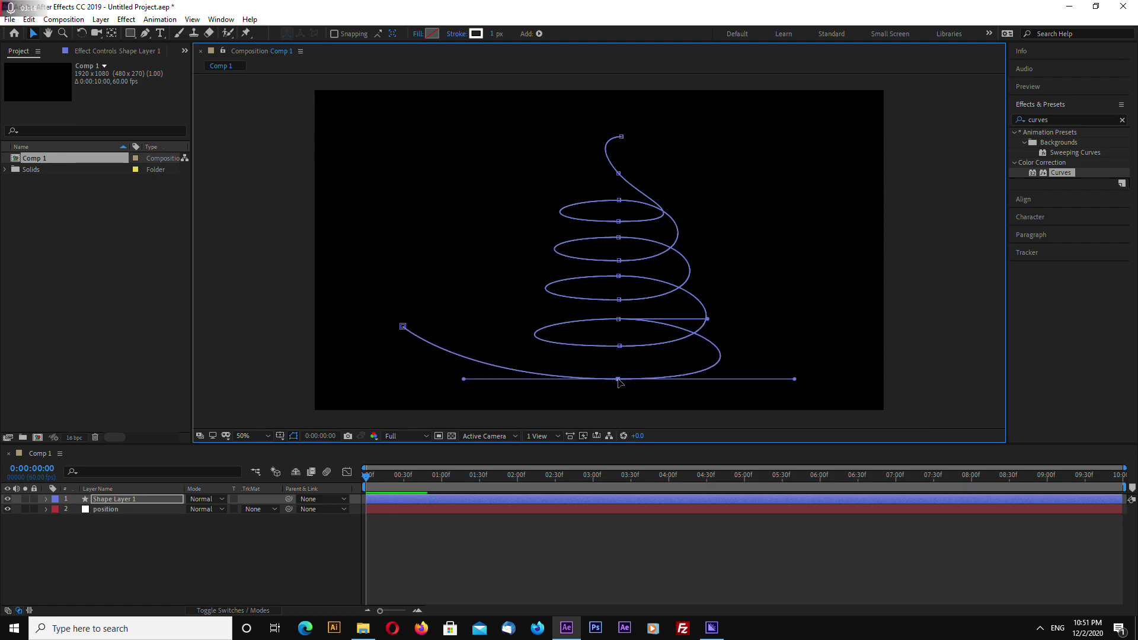
- Refine the curve handles around the top loop, move the tip slightly left and leave path editing
{"action": "left_click", "coordinate": [619, 221]}
{"action": "left_click_drag", "start_coordinate": [705, 224], "coordinate": [695, 222]}
{"action": "left_click", "coordinate": [634, 188]}
{"action": "left_click_drag", "start_coordinate": [634, 189], "coordinate": [637, 186]}
{"action": "left_click", "coordinate": [621, 137]}
{"action": "left_click_drag", "start_coordinate": [622, 139], "coordinate": [618, 139]}
{"action": "double_click", "coordinate": [572, 358]}
{"action": "key", "text": "Escape"}
{"action": "key", "text": "ctrl+t"}
{"action": "left_click", "coordinate": [948, 315]}
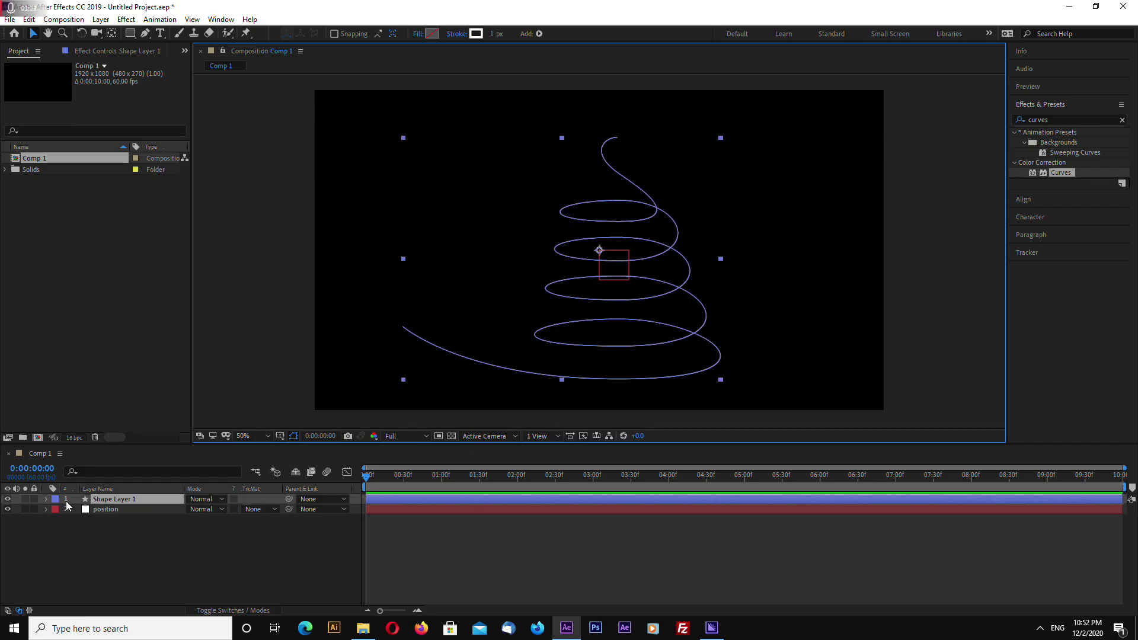
- Reveal the Path property of Shape 1 in Shape Layer 1, copy it and enlarge the timeline area
{"action": "left_click", "coordinate": [46, 500]}
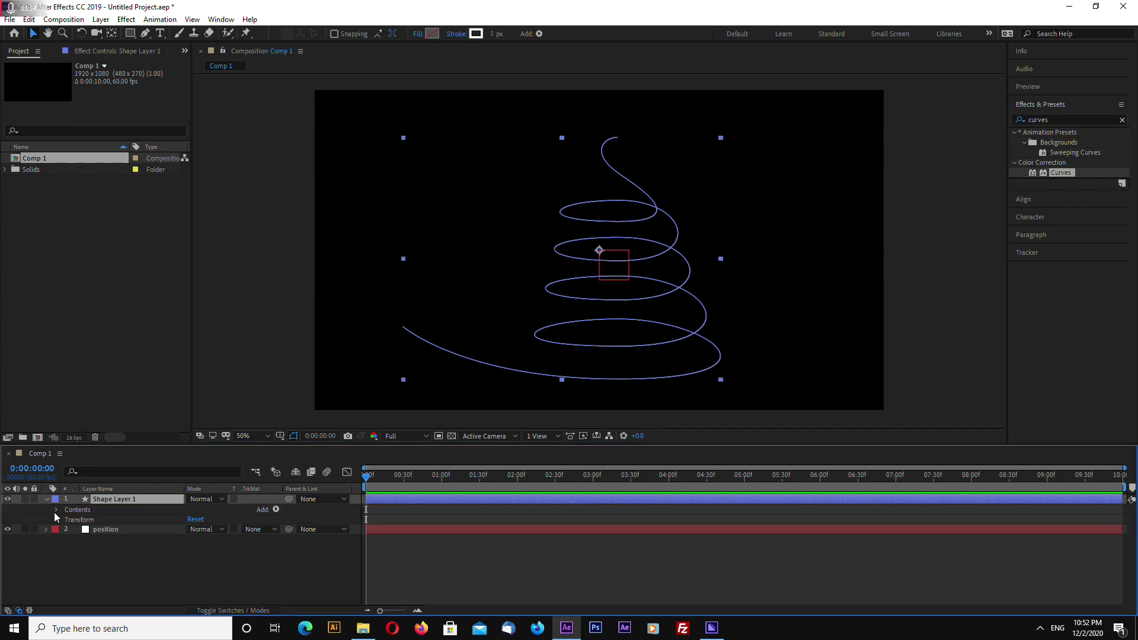
{"action": "left_click", "coordinate": [56, 511]}
{"action": "left_click", "coordinate": [67, 520]}
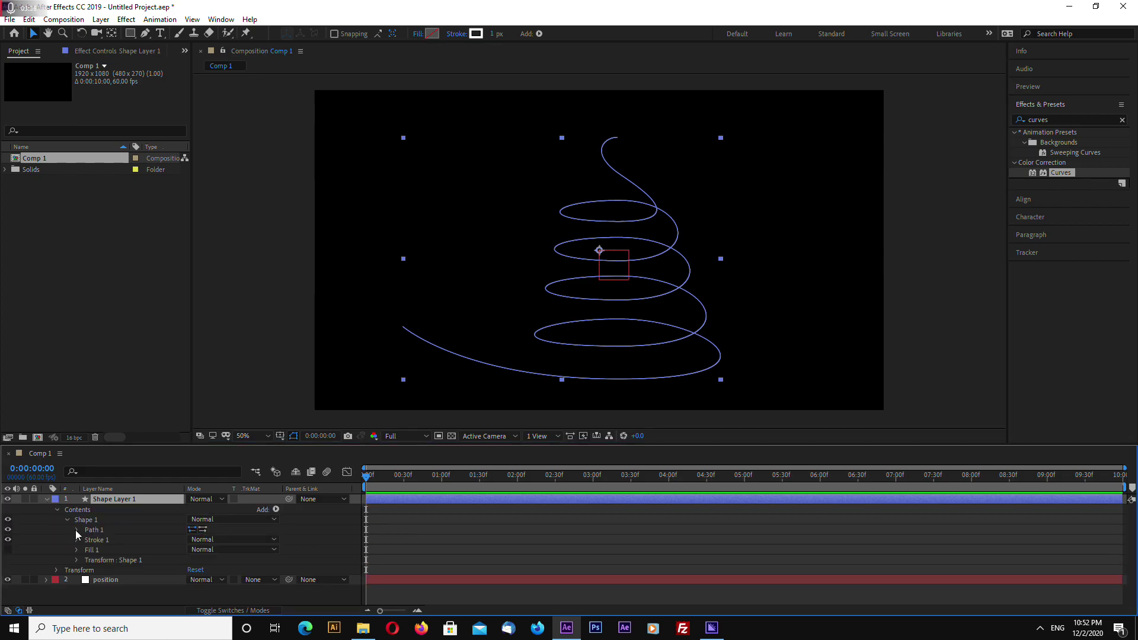
{"action": "left_click", "coordinate": [77, 530]}
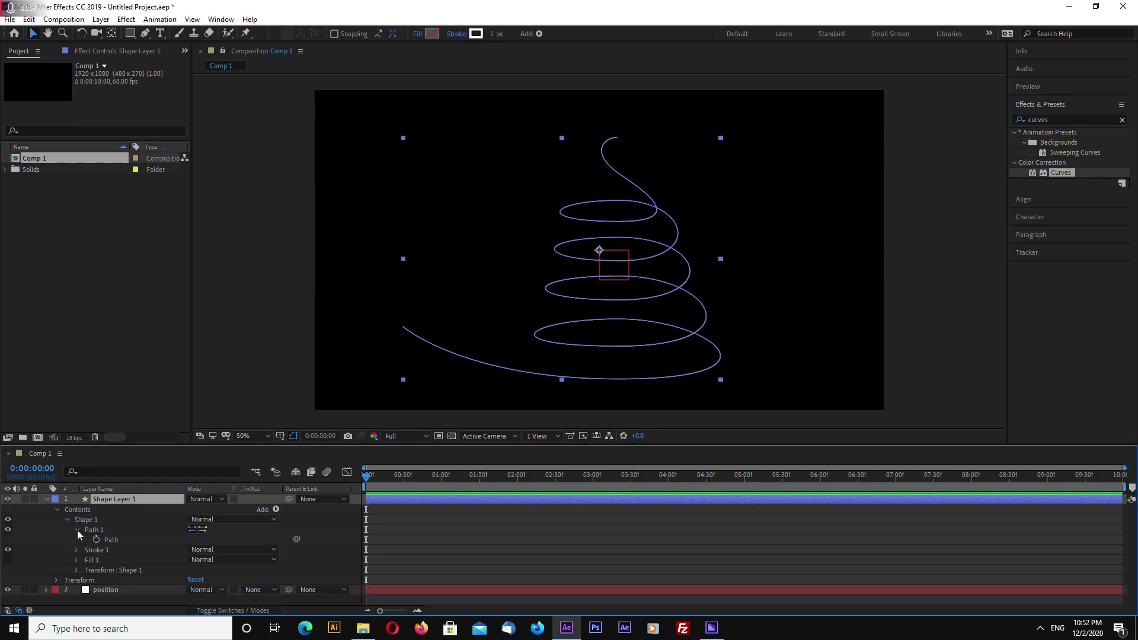
{"action": "left_click", "coordinate": [111, 540]}
{"action": "left_click_drag", "start_coordinate": [214, 445], "coordinate": [224, 400]}
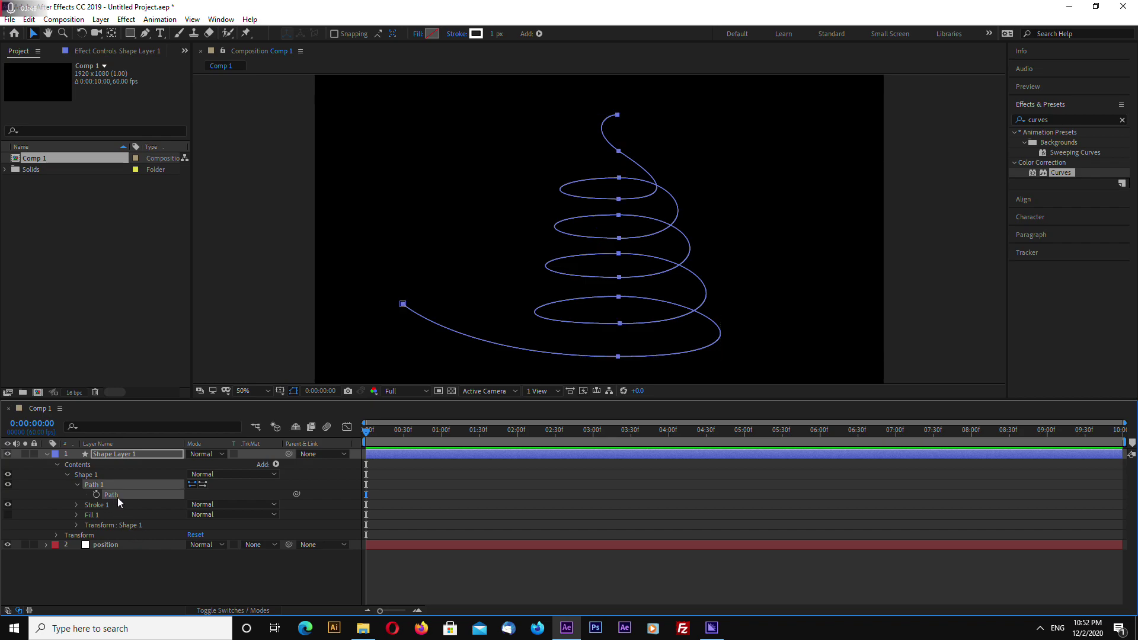
- Paste the copied path into the position null's Position property, starting at 0:00:00:00
{"action": "left_click", "coordinate": [47, 545]}
{"action": "left_click_drag", "start_coordinate": [369, 437], "coordinate": [354, 434]}
{"action": "left_click", "coordinate": [56, 556]}
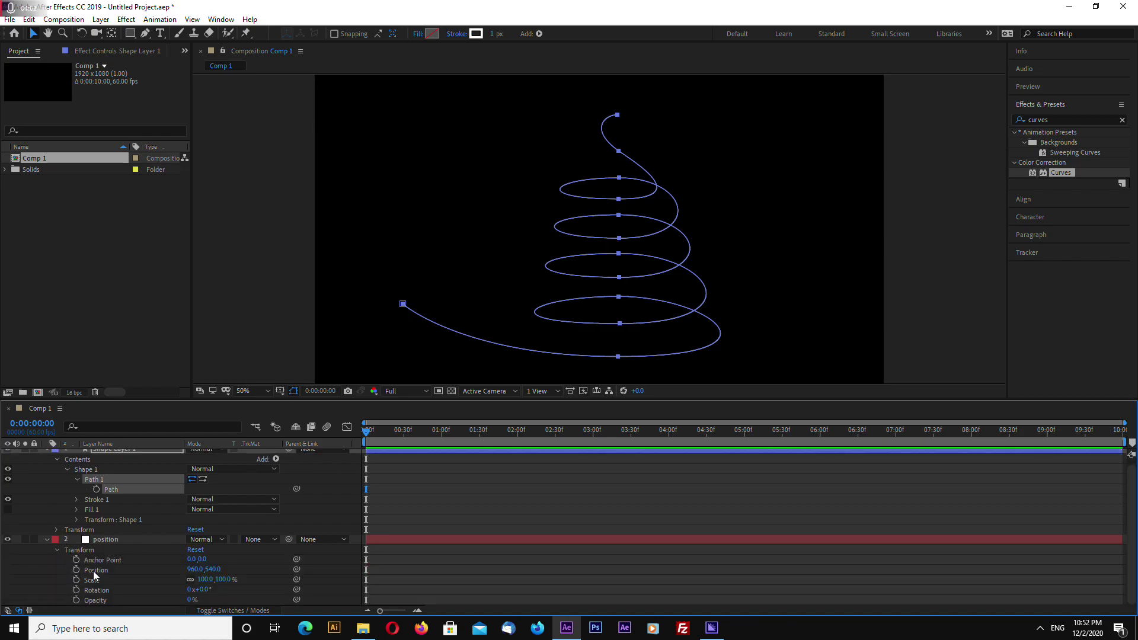
{"action": "left_click", "coordinate": [95, 570]}
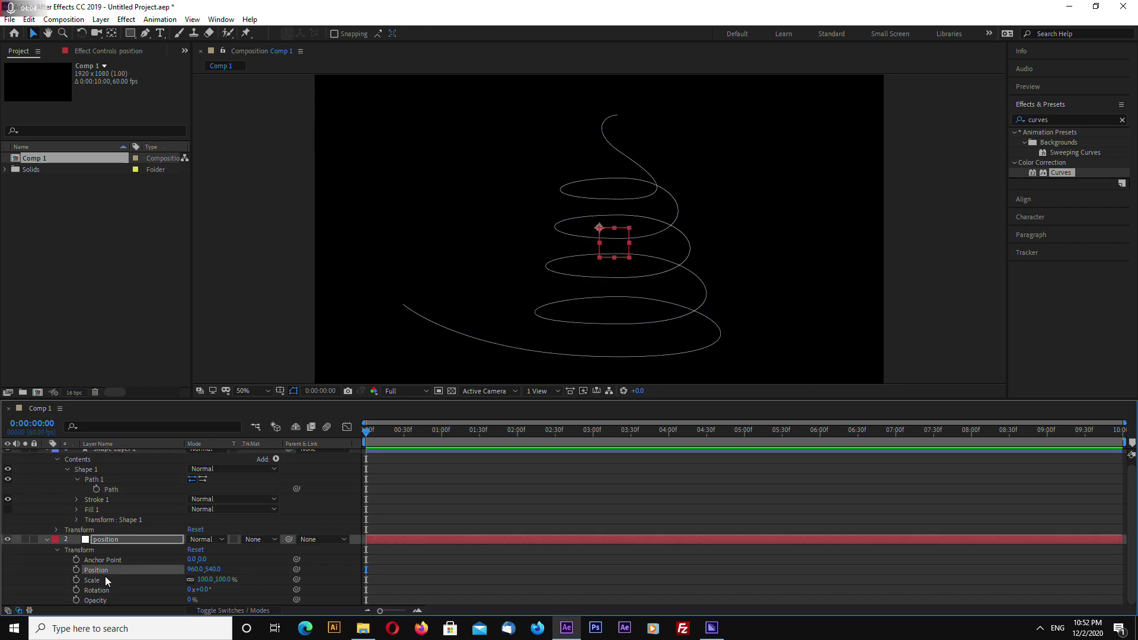
{"action": "key", "text": "ctrl+v"}
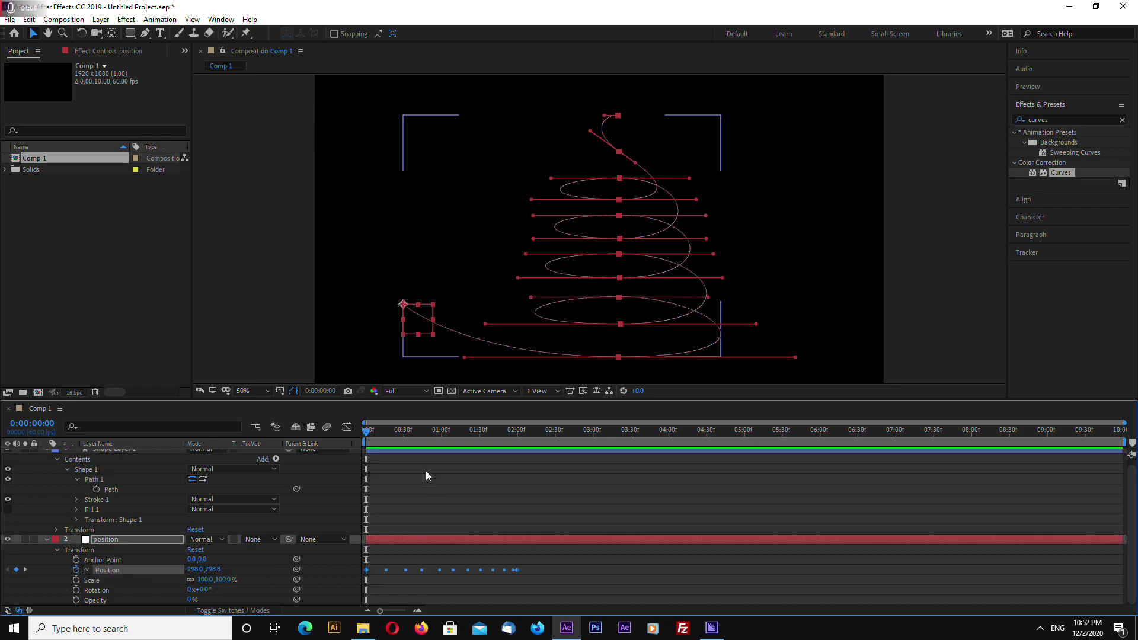
- Preview the null's motion along the spiral, return to the first frame and collapse both layers' properties
{"action": "left_click", "coordinate": [397, 431]}
{"action": "left_click_drag", "start_coordinate": [404, 435], "coordinate": [365, 439]}
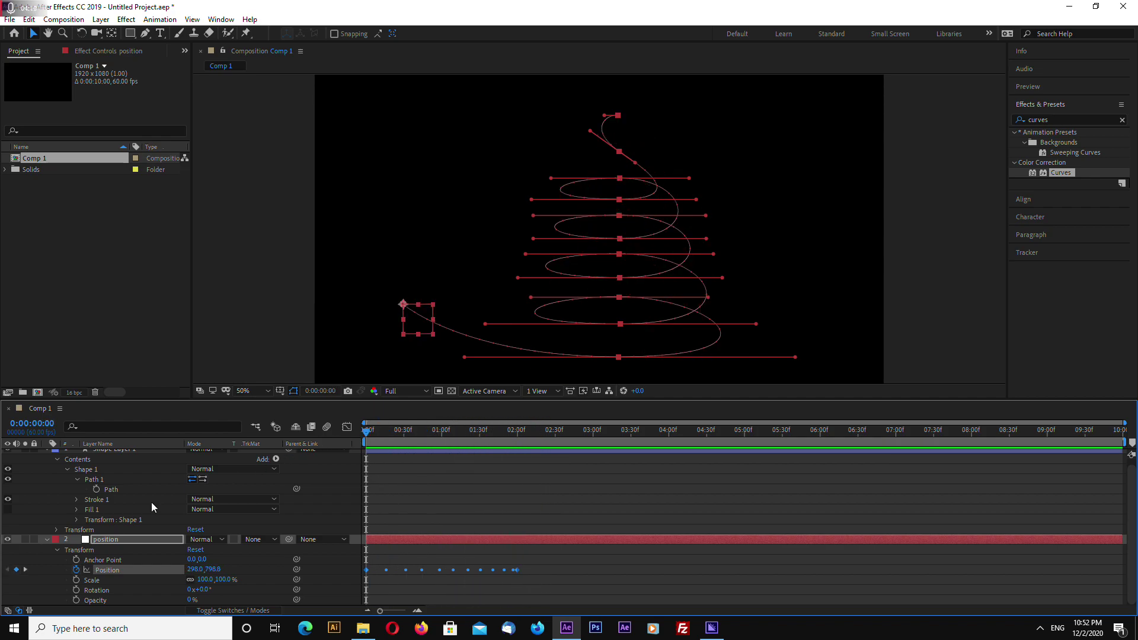
{"action": "left_click", "coordinate": [47, 539]}
{"action": "left_click", "coordinate": [46, 454]}
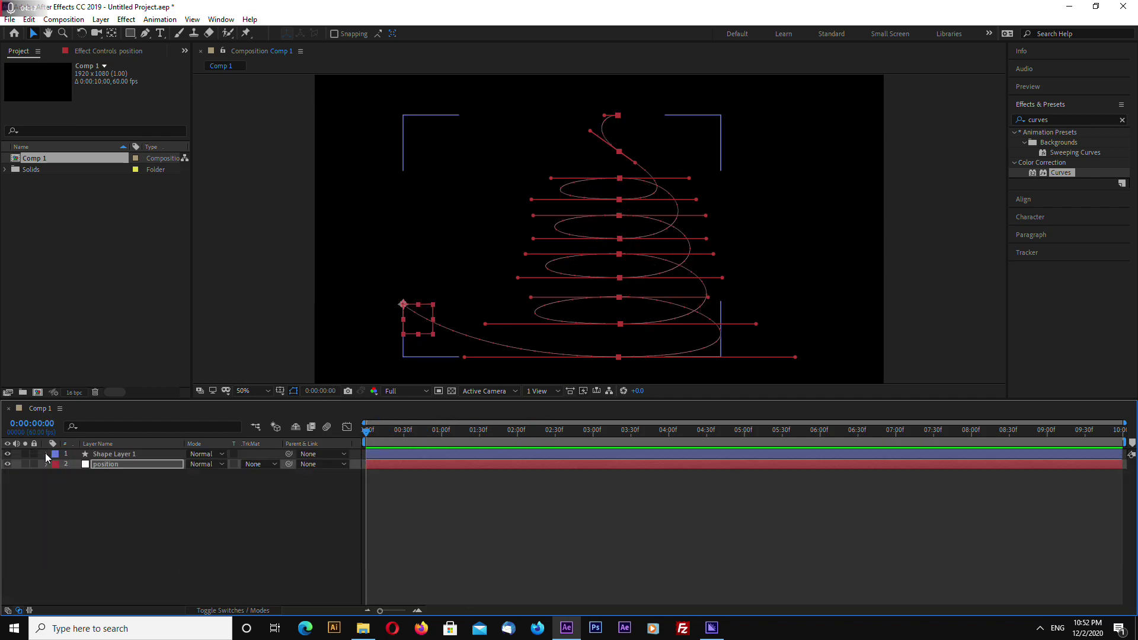
{"action": "left_click", "coordinate": [119, 456]}
{"action": "left_click", "coordinate": [263, 327]}
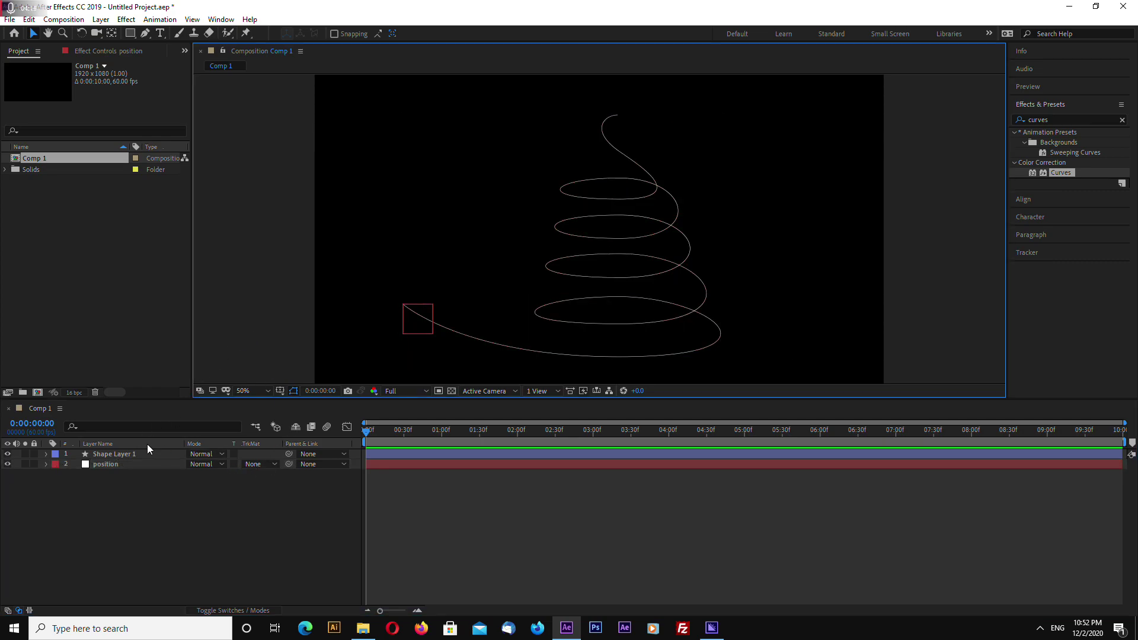
{"action": "left_click", "coordinate": [127, 457]}
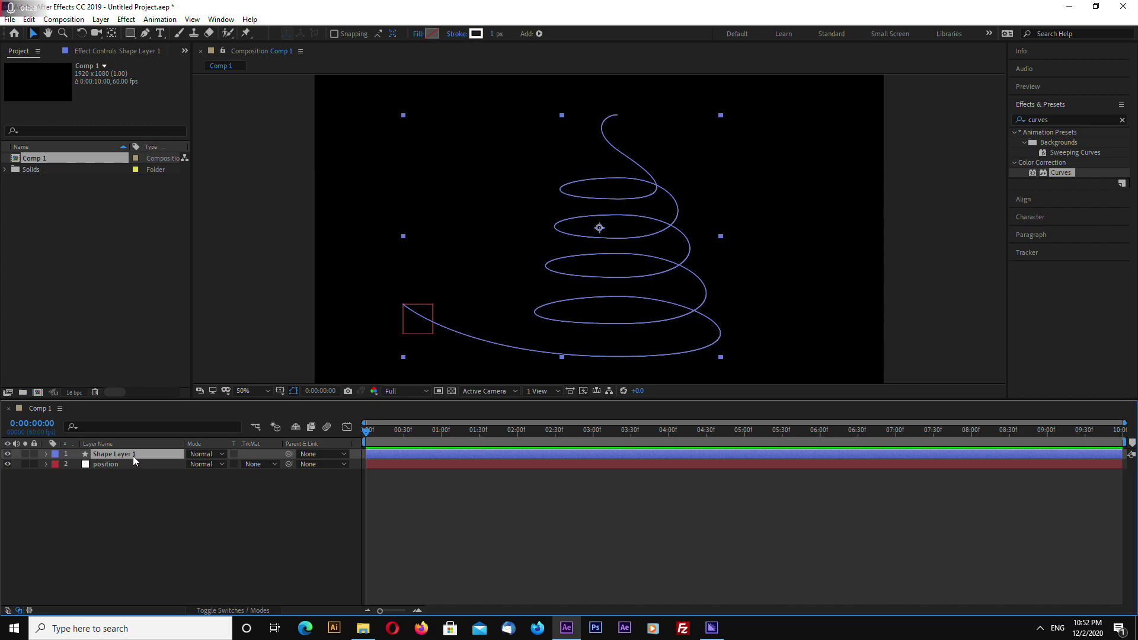
{"action": "right_click", "coordinate": [131, 454]}
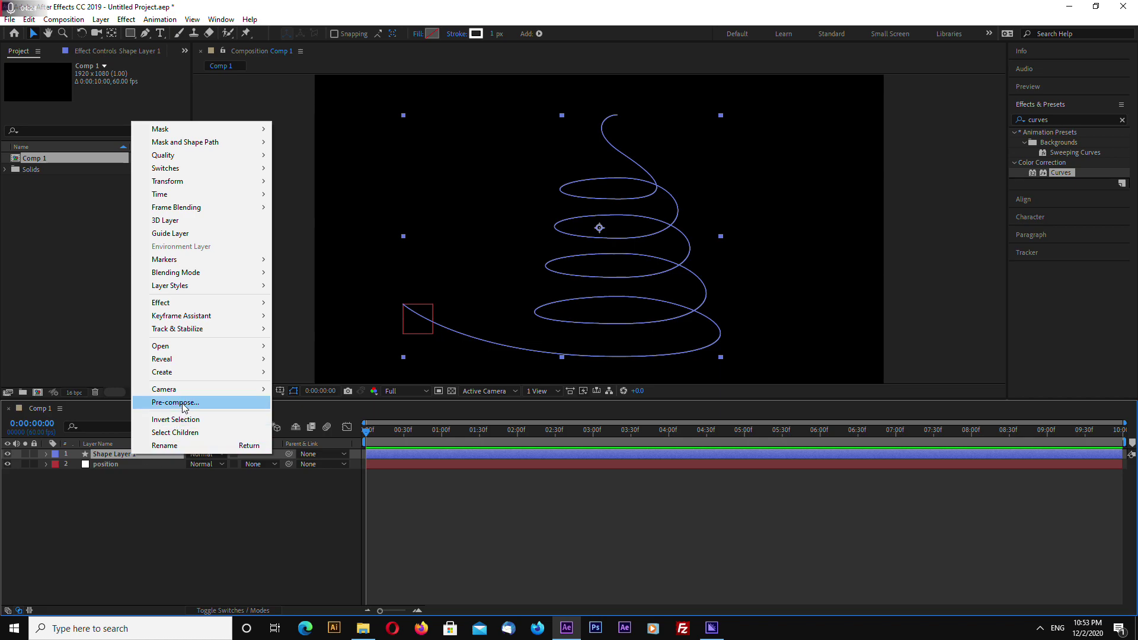
{"action": "left_click", "coordinate": [132, 503]}
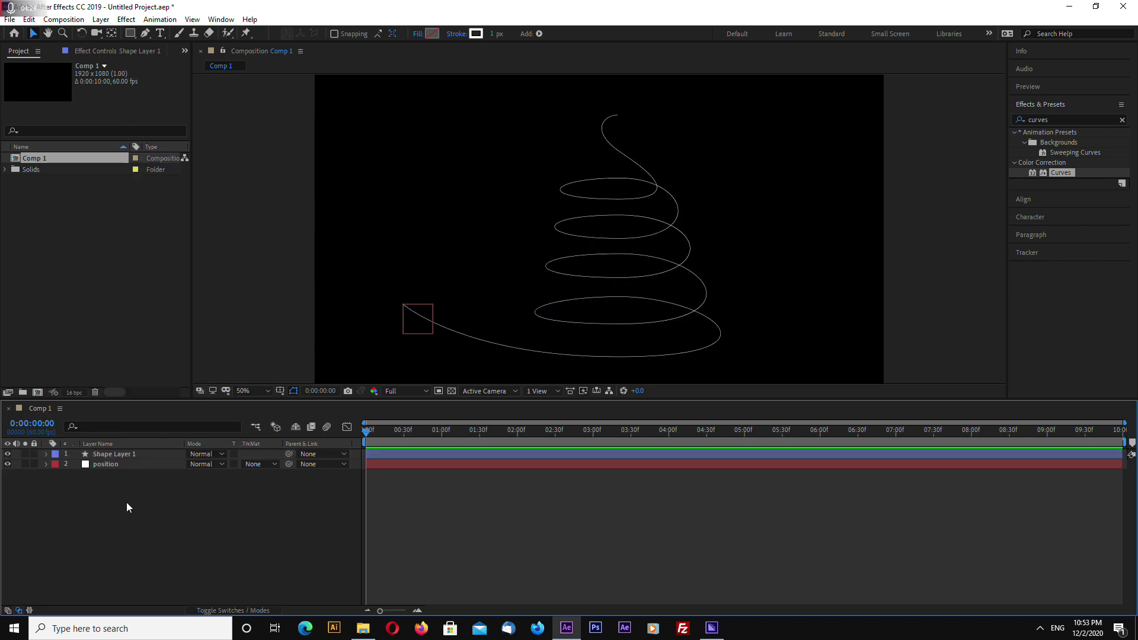
- Set the stroke width of Shape Layer 1 to 20 px
{"action": "left_click", "coordinate": [134, 455]}
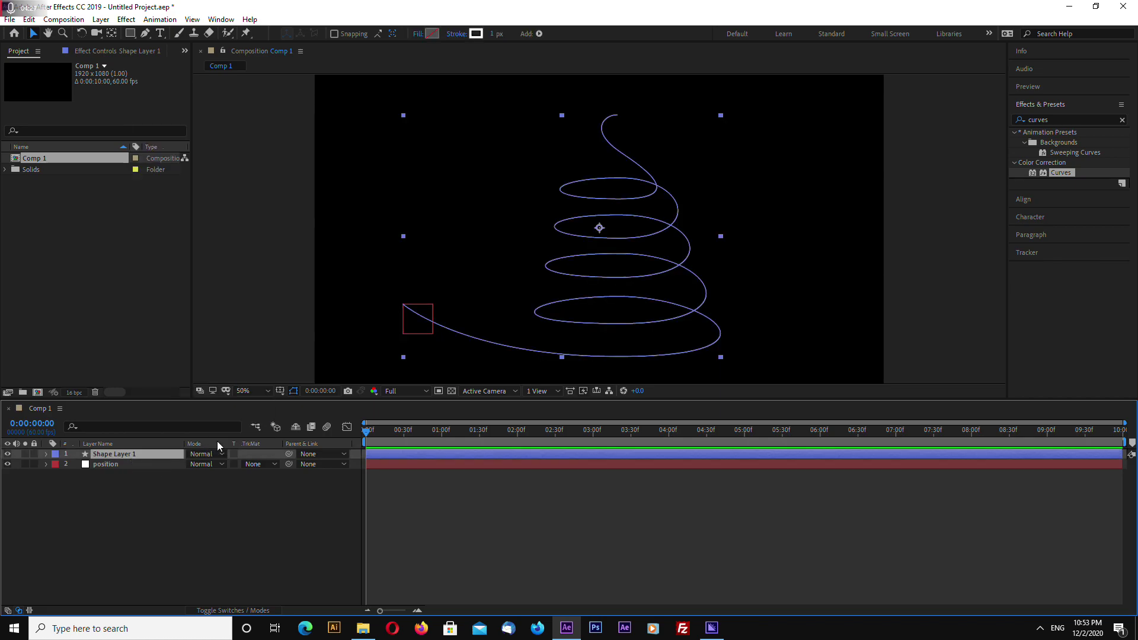
{"action": "left_click", "coordinate": [491, 33]}
{"action": "type", "text": "20"}
{"action": "key", "text": "Return"}
{"action": "left_click", "coordinate": [922, 216]}
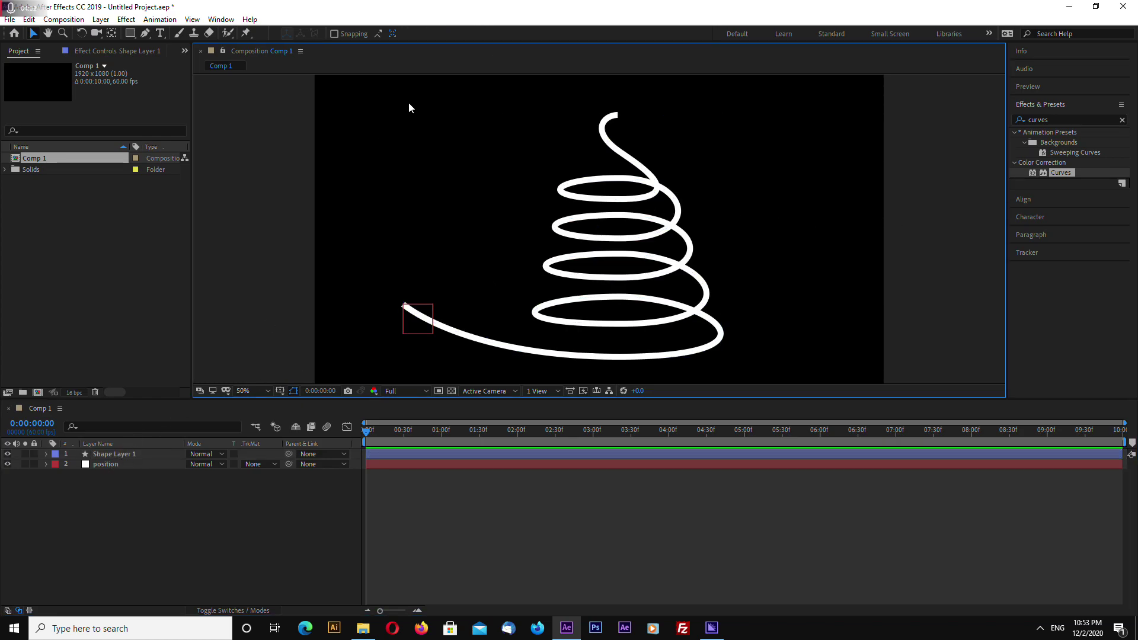
- Pre-compose Shape Layer 1 into a composition named "emitter" and return to Comp 1
{"action": "left_click", "coordinate": [118, 456]}
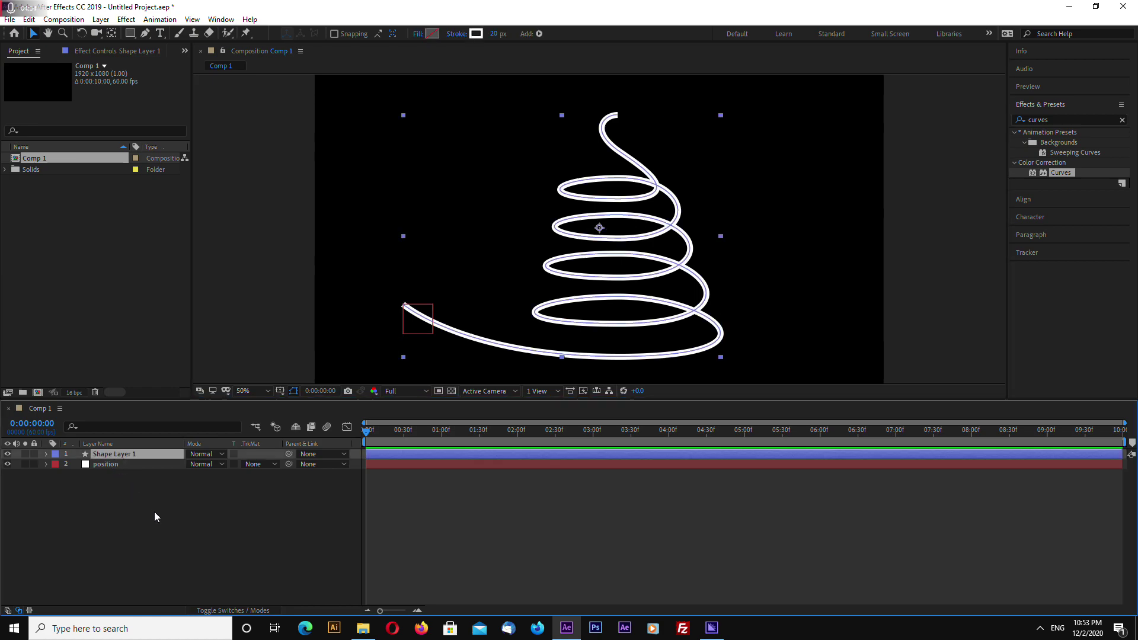
{"action": "right_click", "coordinate": [129, 454]}
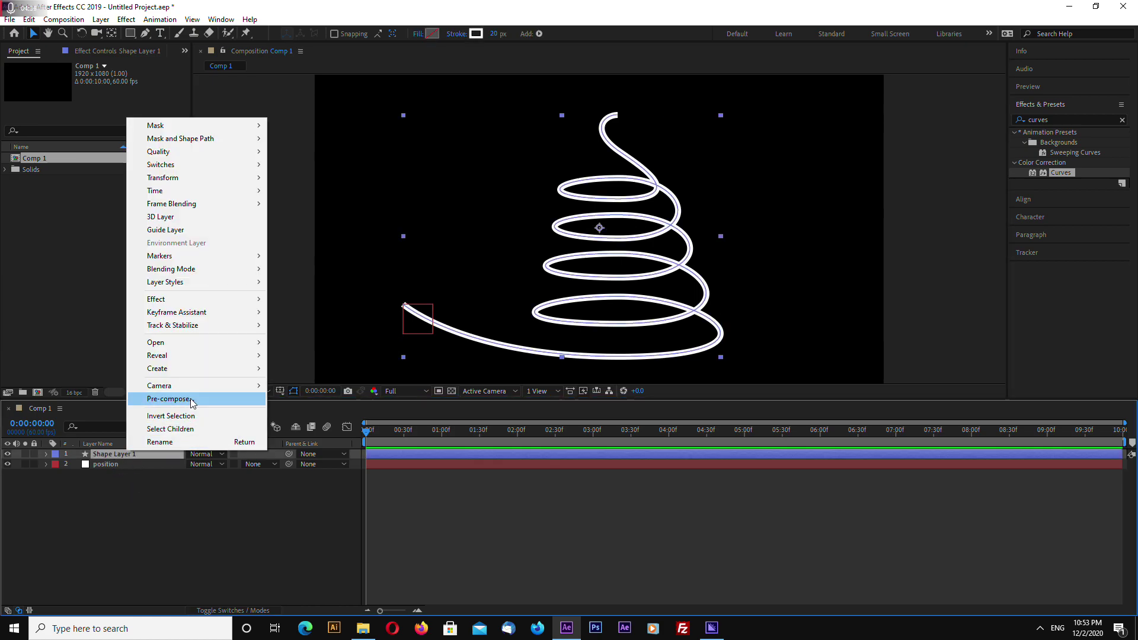
{"action": "left_click", "coordinate": [170, 399]}
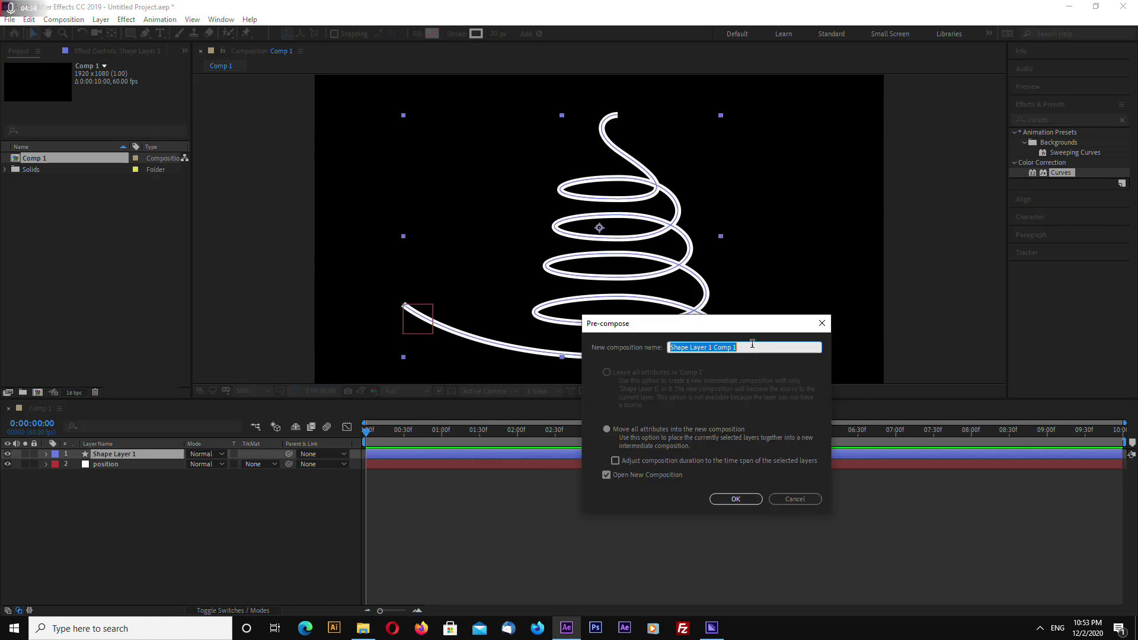
{"action": "type", "text": "met"}
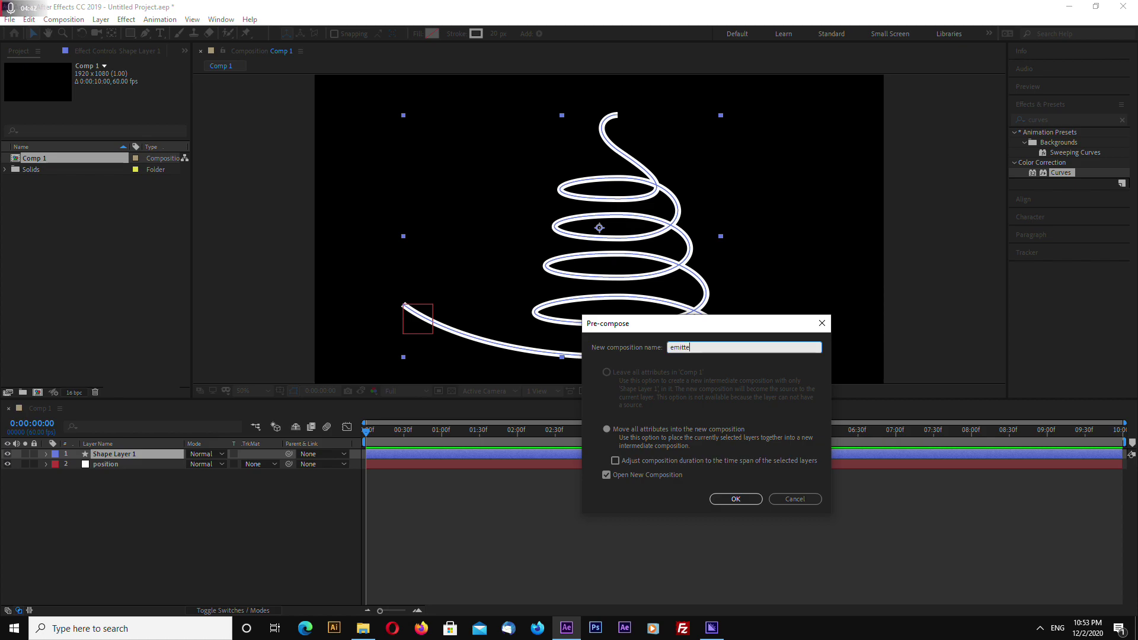
{"action": "type", "text": "tter"}
{"action": "left_click", "coordinate": [735, 499]}
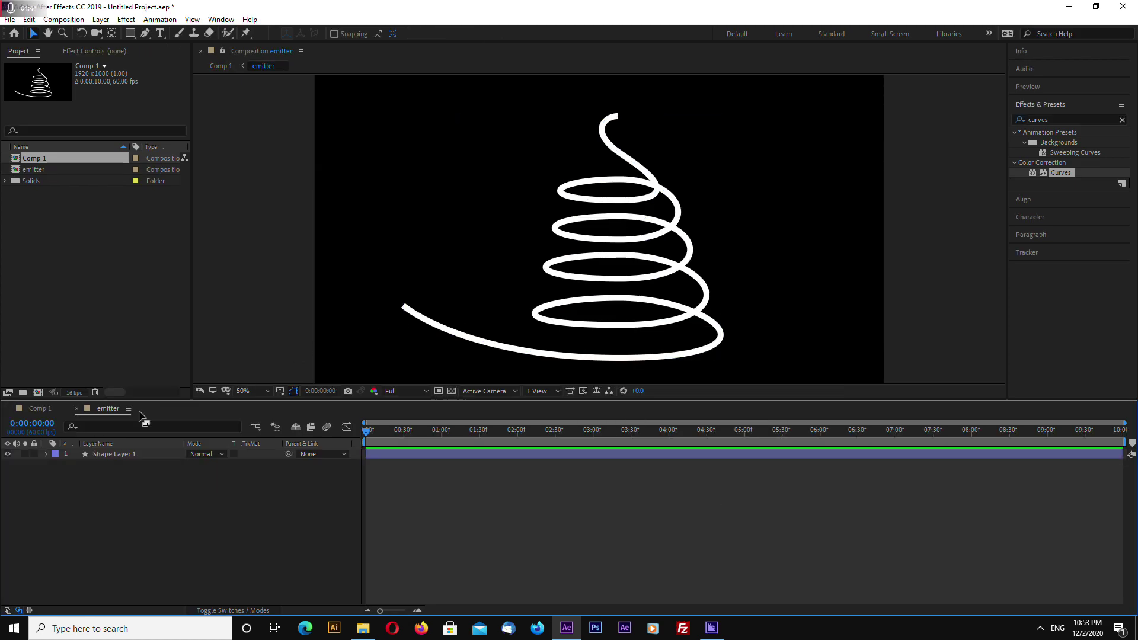
{"action": "left_click", "coordinate": [77, 408]}
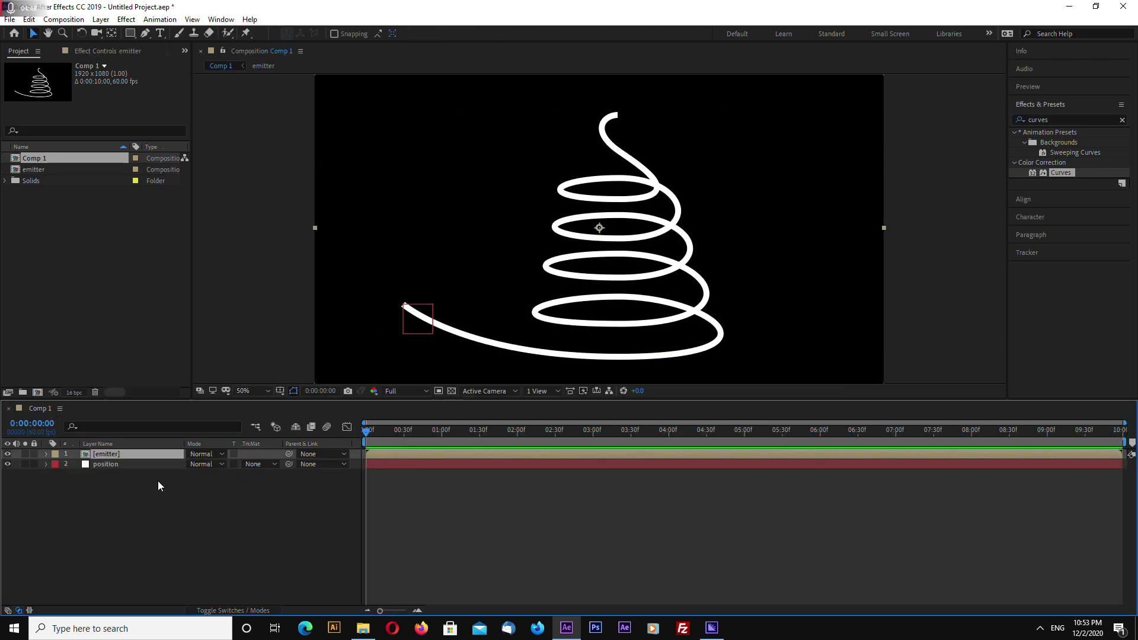
{"action": "left_click_drag", "start_coordinate": [307, 401], "coordinate": [306, 417]}
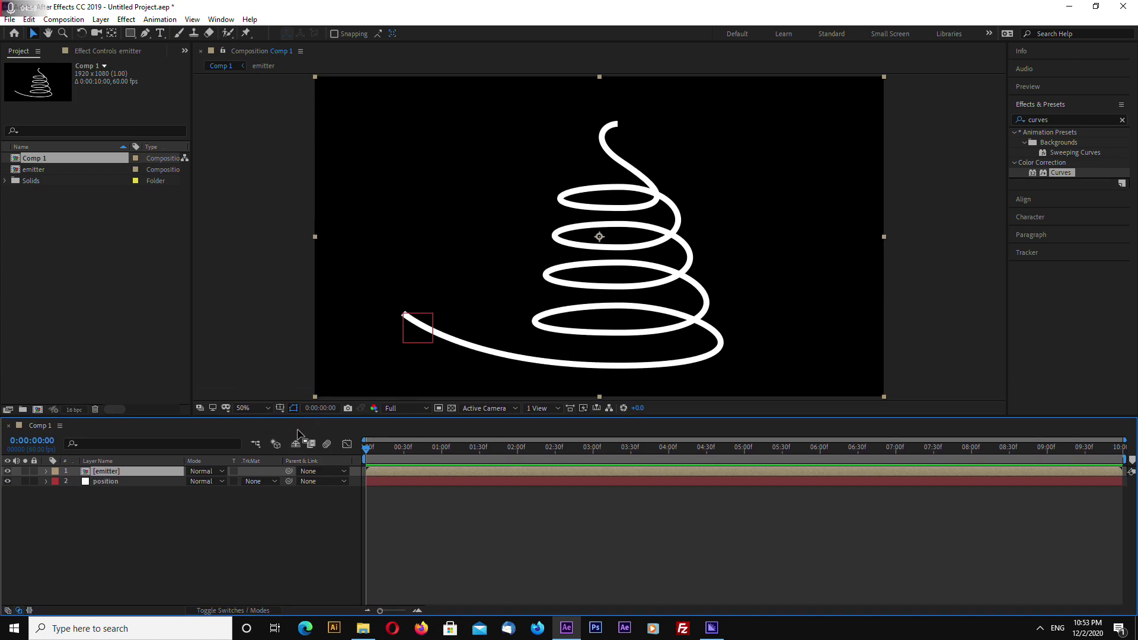
- Apply the CC Particle Systems II effect to the emitter layer and preview the particles at 0:00:00:54
{"action": "left_click", "coordinate": [1058, 120]}
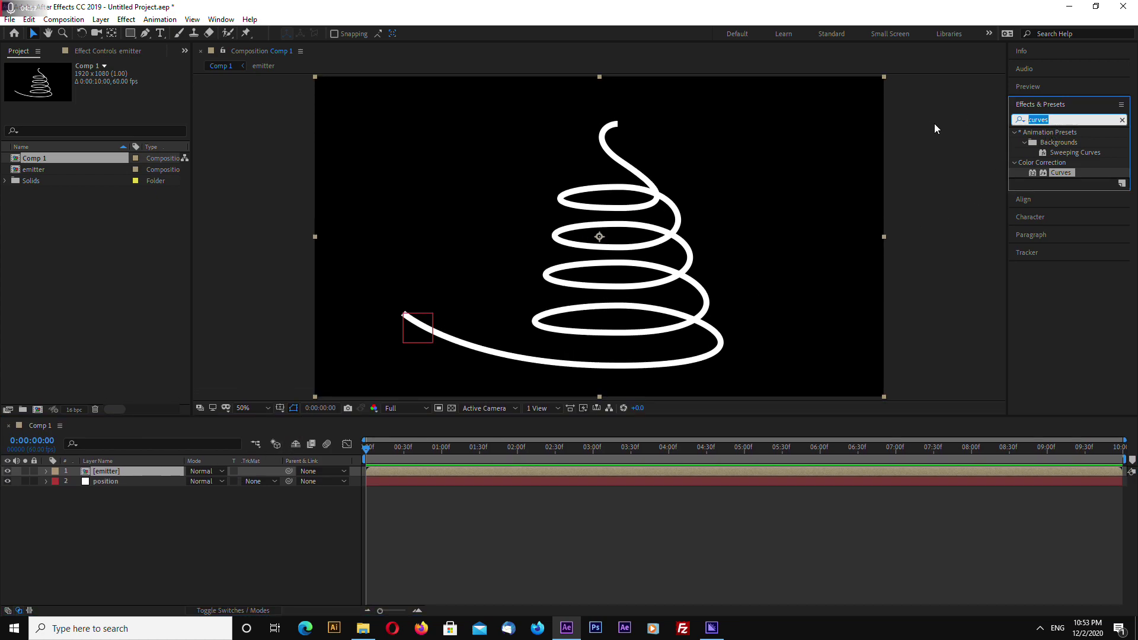
{"action": "type", "text": "partic"}
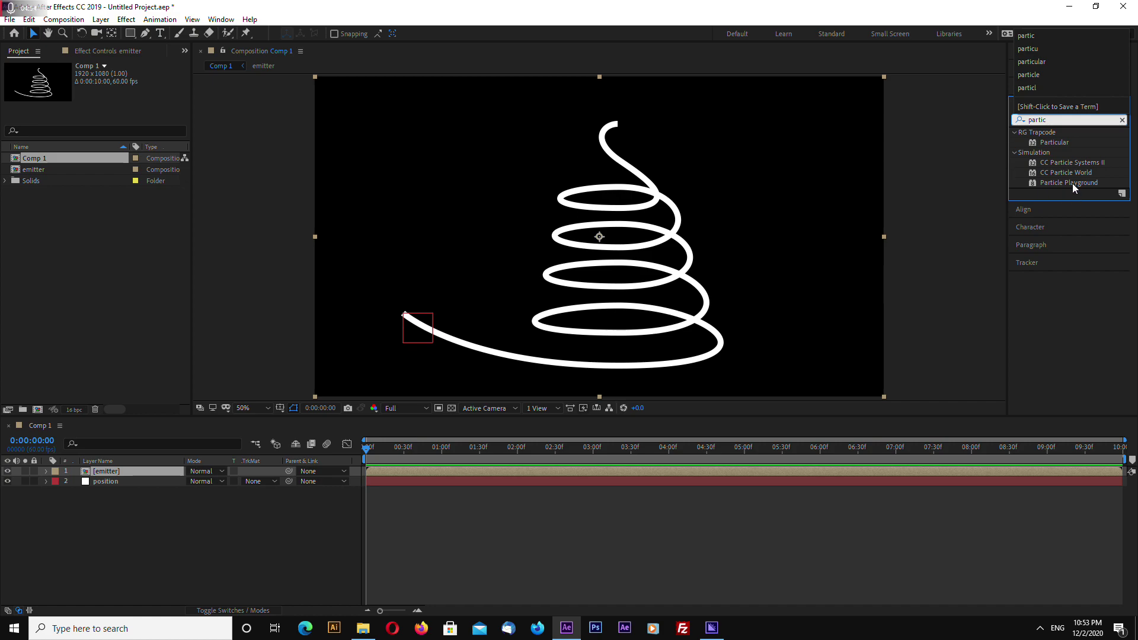
{"action": "left_click_drag", "start_coordinate": [1068, 162], "coordinate": [119, 473]}
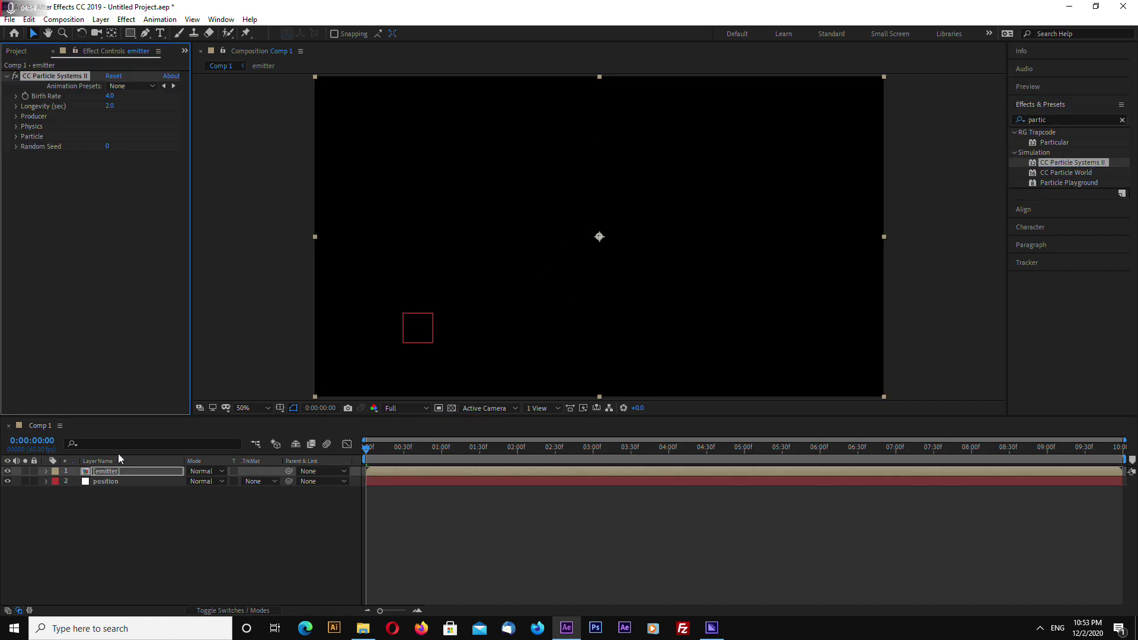
{"action": "left_click_drag", "start_coordinate": [369, 450], "coordinate": [431, 453]}
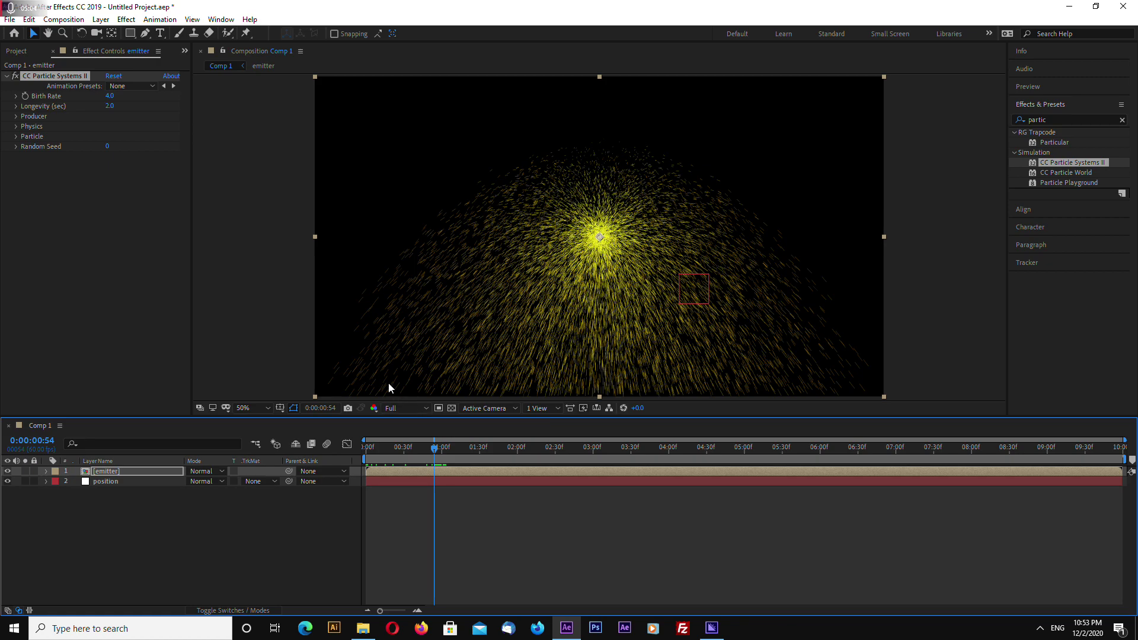
- Set the particle producer's Radius X and Radius Y to 60 on the emitter layer
{"action": "left_click", "coordinate": [16, 116]}
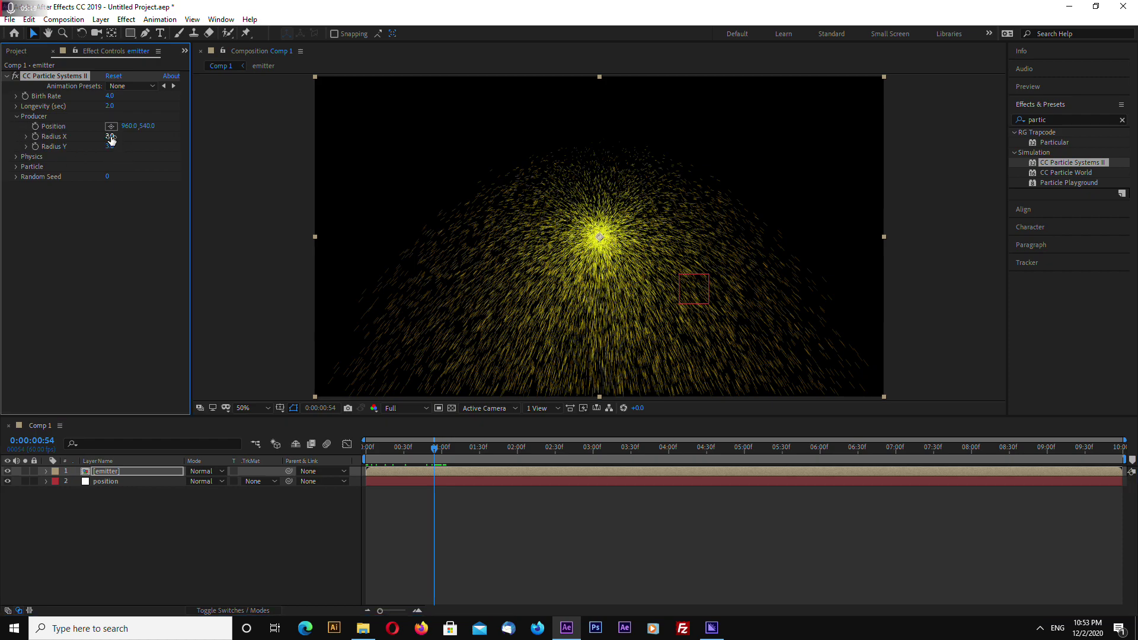
{"action": "left_click", "coordinate": [110, 139]}
{"action": "type", "text": "60"}
{"action": "key", "text": "Tab"}
{"action": "type", "text": "60"}
{"action": "key", "text": "Return"}
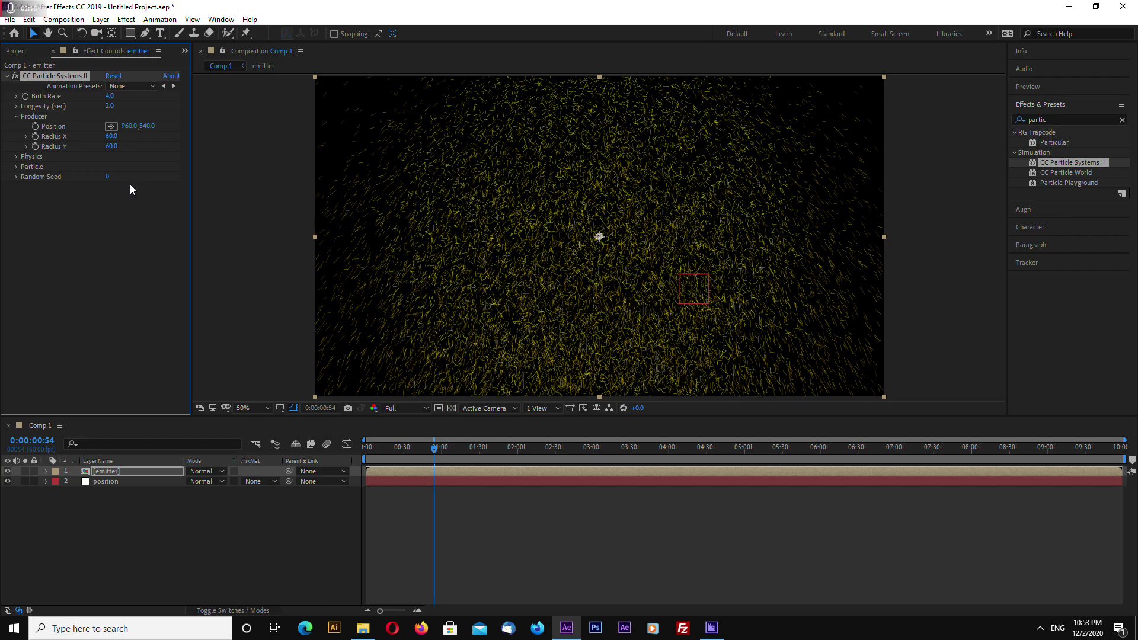
- Enable Source Alpha Inherit for the particles and preview the emission back to 0:00:00:31
{"action": "left_click", "coordinate": [16, 167]}
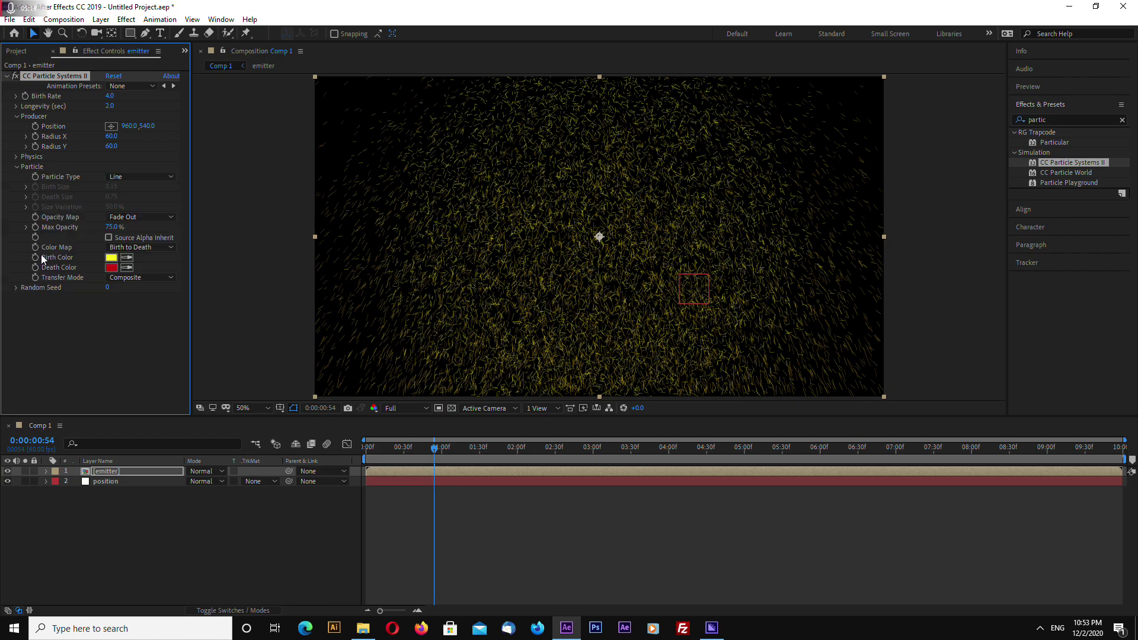
{"action": "left_click", "coordinate": [108, 237]}
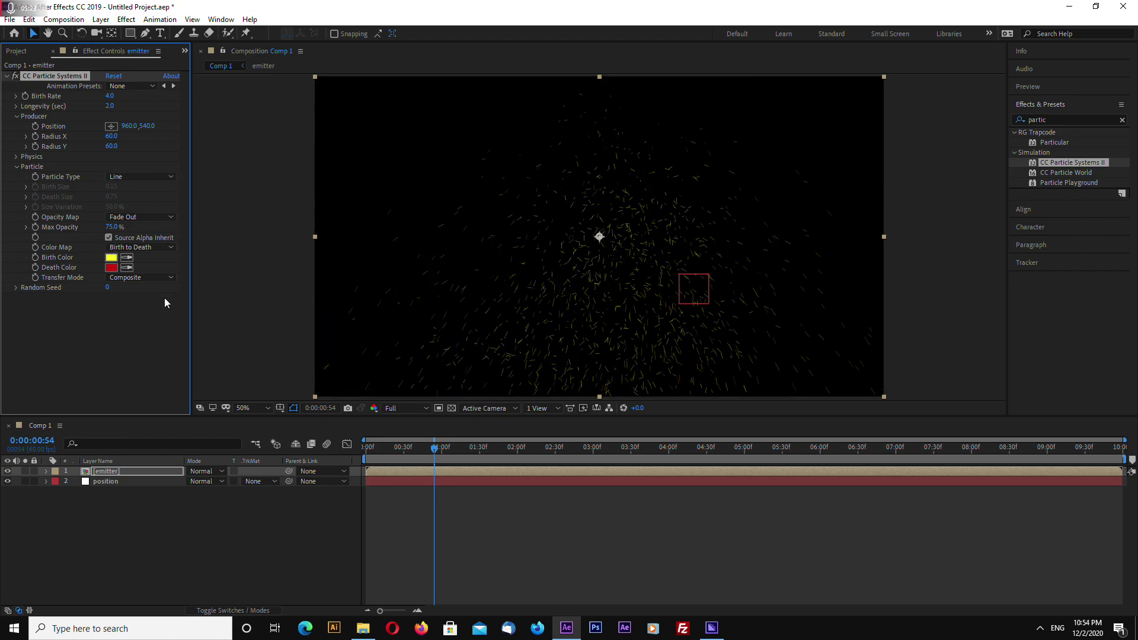
{"action": "left_click_drag", "start_coordinate": [436, 449], "coordinate": [421, 449]}
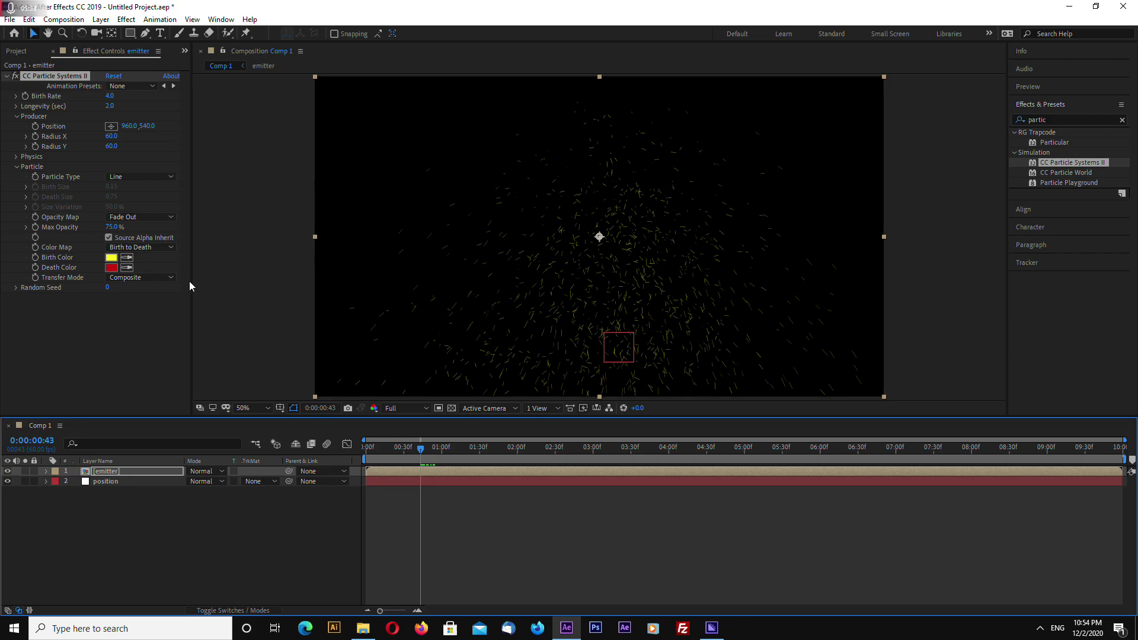
{"action": "left_click", "coordinate": [412, 449]}
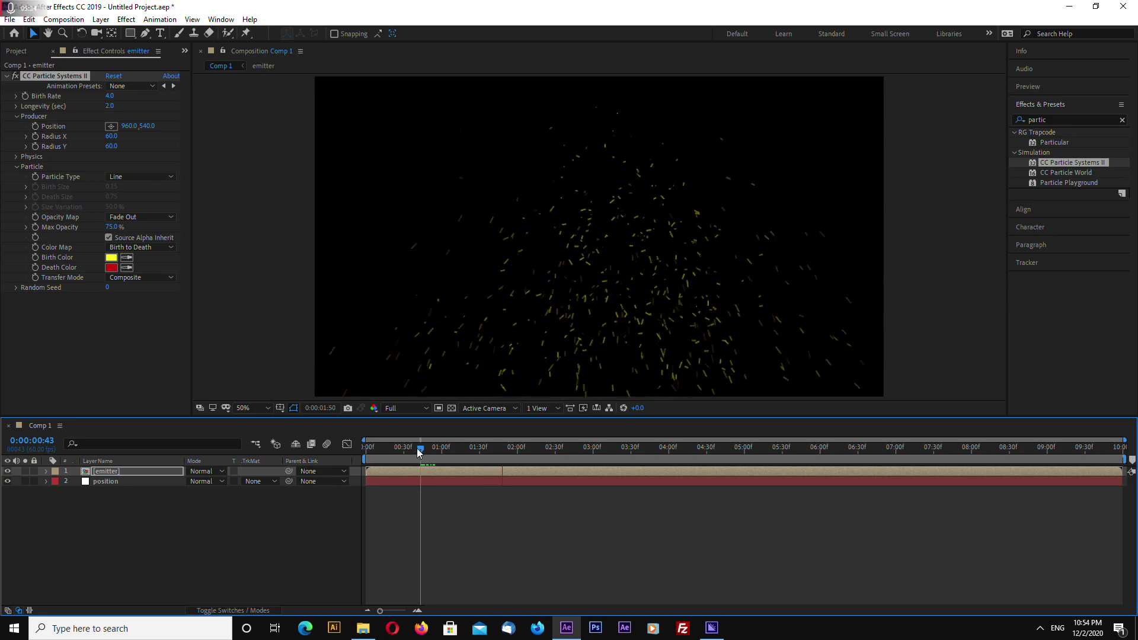
{"action": "left_click_drag", "start_coordinate": [414, 453], "coordinate": [405, 451]}
- Change the particle type to Faded Sphere and set both Birth Size and Death Size to 0.03
{"action": "left_click", "coordinate": [148, 177]}
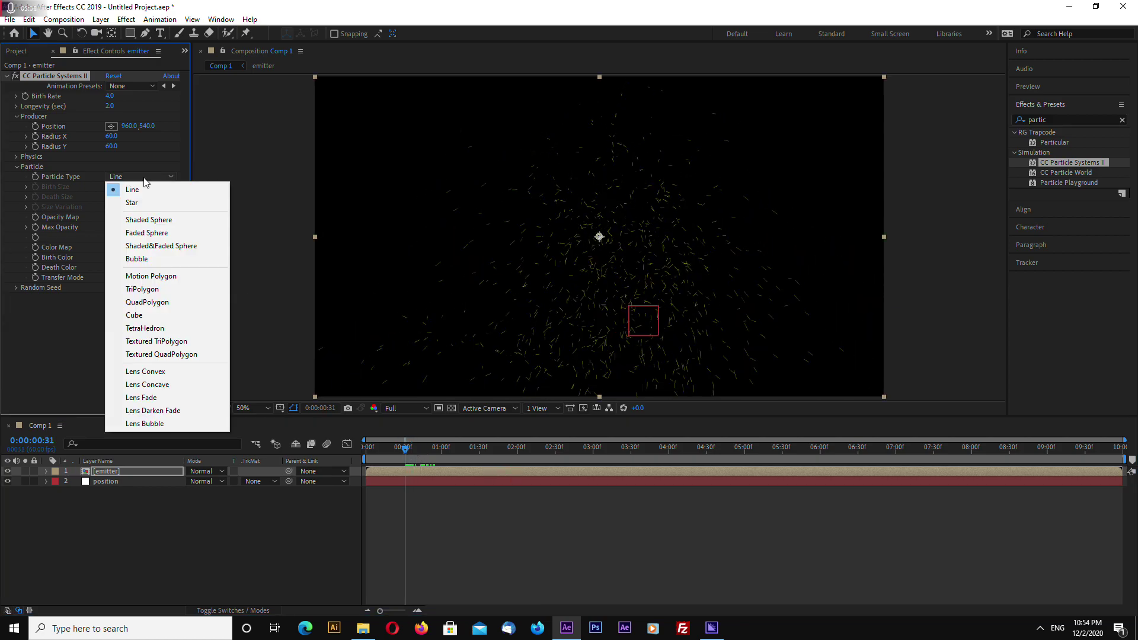
{"action": "left_click", "coordinate": [158, 232]}
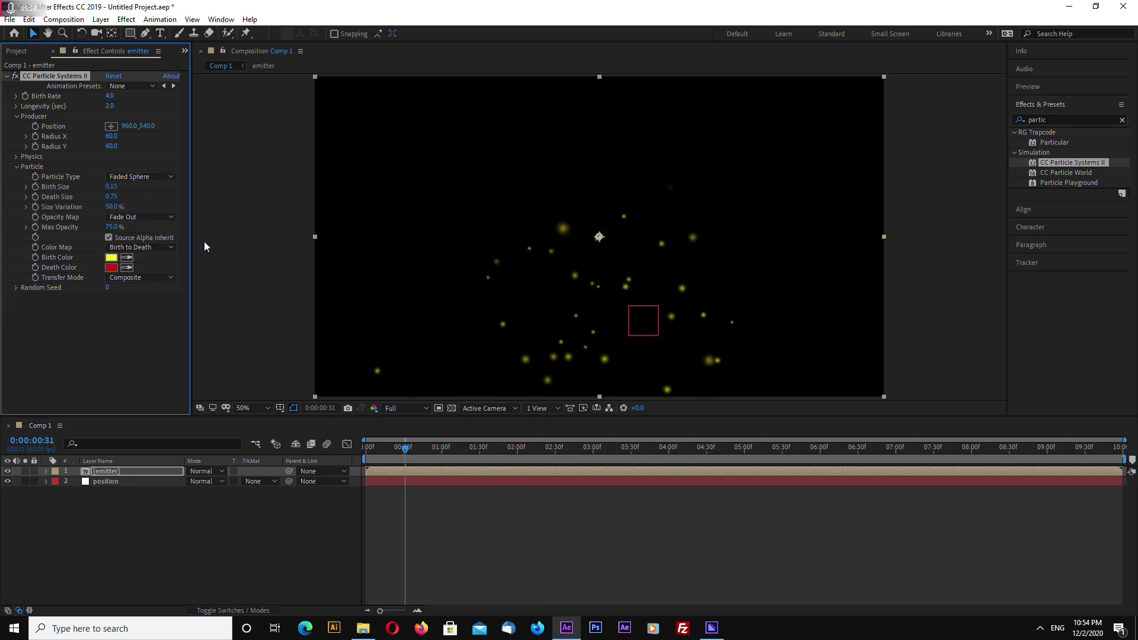
{"action": "left_click", "coordinate": [112, 187]}
{"action": "type", "text": "0.03"}
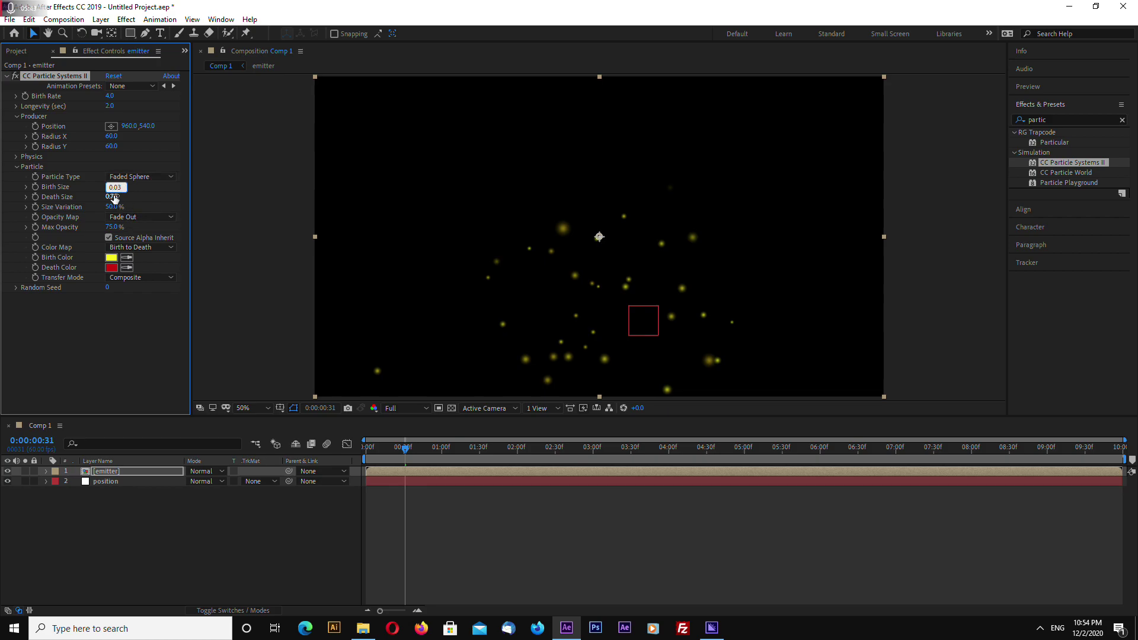
{"action": "key", "text": "Tab"}
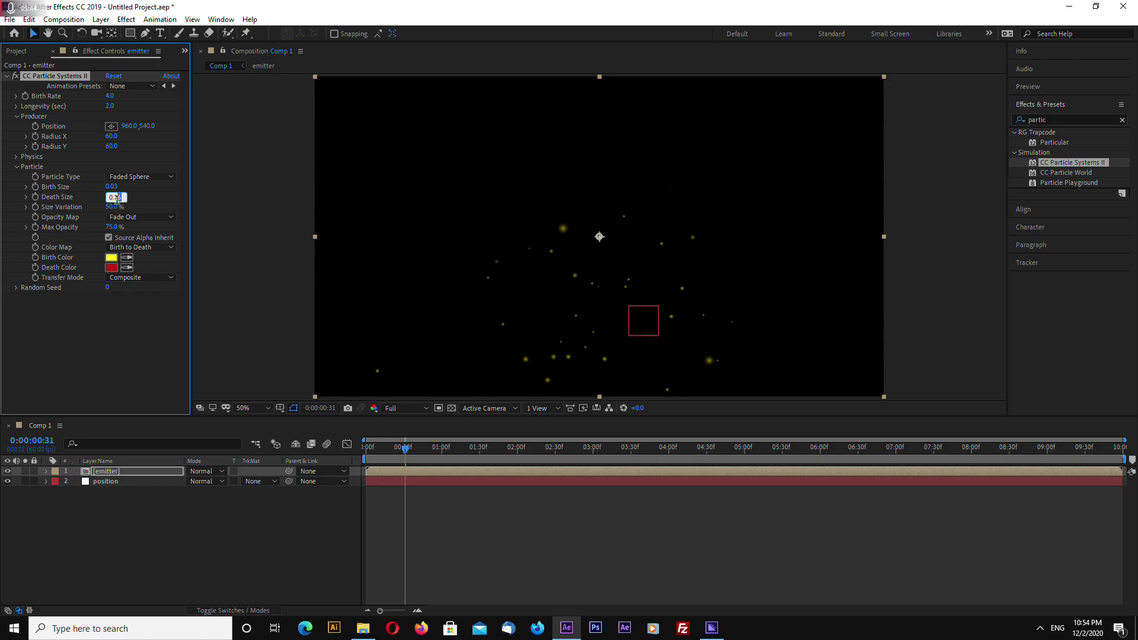
{"action": "type", "text": "0.03"}
{"action": "key", "text": "Return"}
- Set the particle Birth Rate to 100 and check the emission at 0:00:00:24
{"action": "left_click", "coordinate": [110, 96]}
{"action": "type", "text": "100"}
{"action": "key", "text": "Return"}
{"action": "left_click", "coordinate": [399, 449]}
{"action": "left_click_drag", "start_coordinate": [399, 452], "coordinate": [396, 449]}
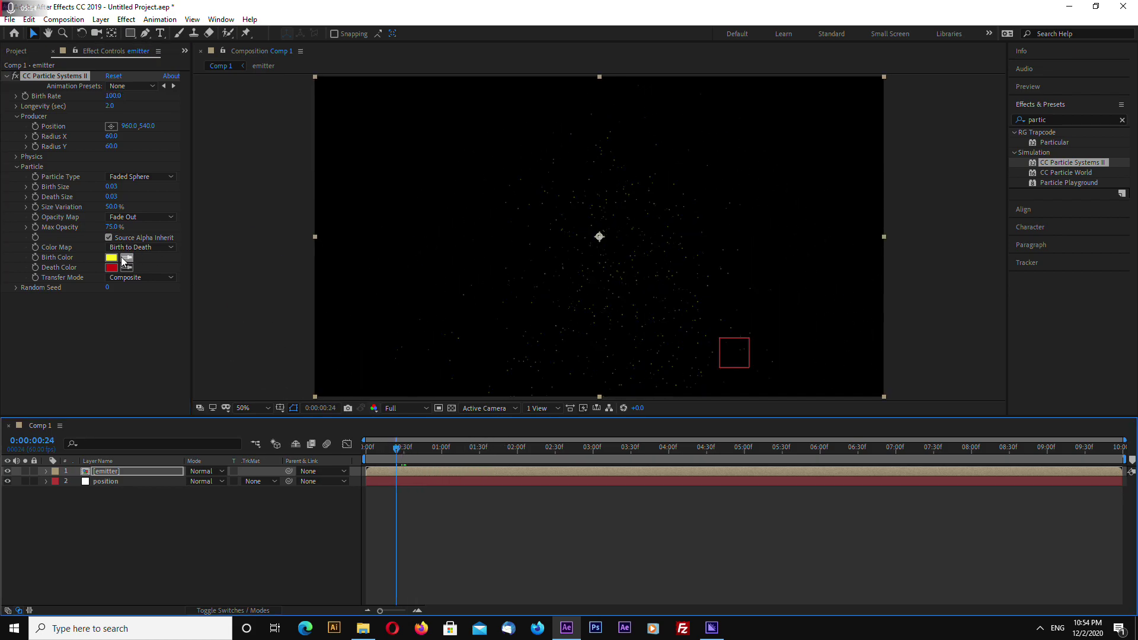
- Set the particles' Birth Color to a pale yellow and their Death Color to bright red FF3232
{"action": "left_click", "coordinate": [111, 257]}
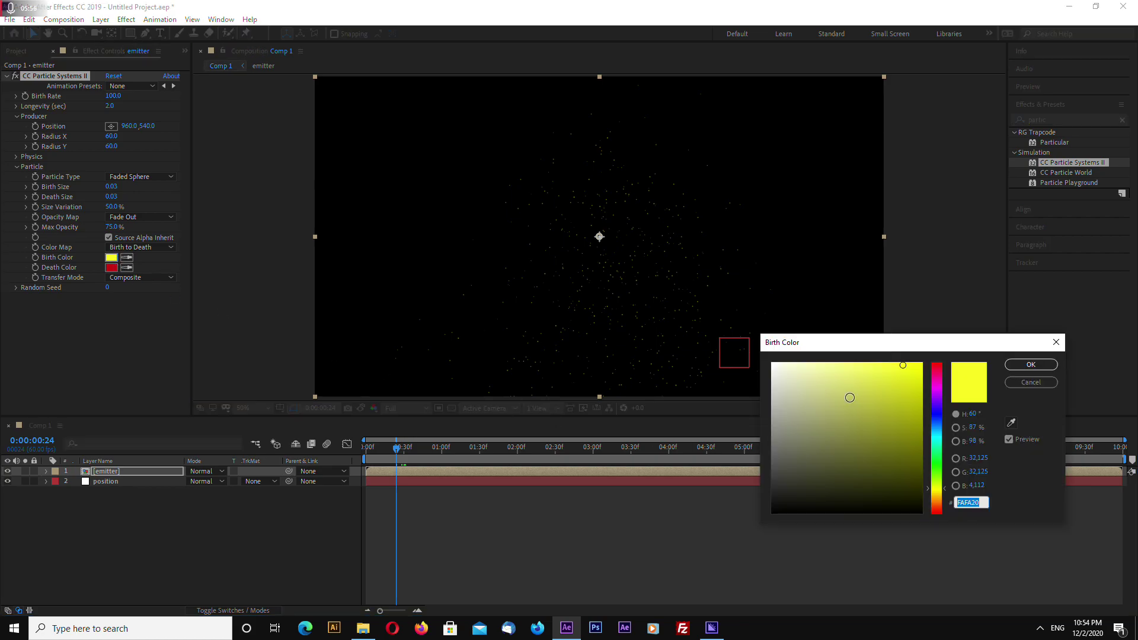
{"action": "left_click", "coordinate": [855, 363]}
{"action": "mouse_move", "coordinate": [855, 364]}
{"action": "left_mouse_down"}
{"action": "mouse_move", "coordinate": [901, 375]}
{"action": "mouse_move", "coordinate": [848, 369]}
{"action": "mouse_move", "coordinate": [907, 365]}
{"action": "mouse_move", "coordinate": [839, 363]}
{"action": "left_mouse_up"}
{"action": "left_click", "coordinate": [1031, 364]}
{"action": "left_click", "coordinate": [111, 267]}
{"action": "left_click_drag", "start_coordinate": [886, 387], "coordinate": [892, 362]}
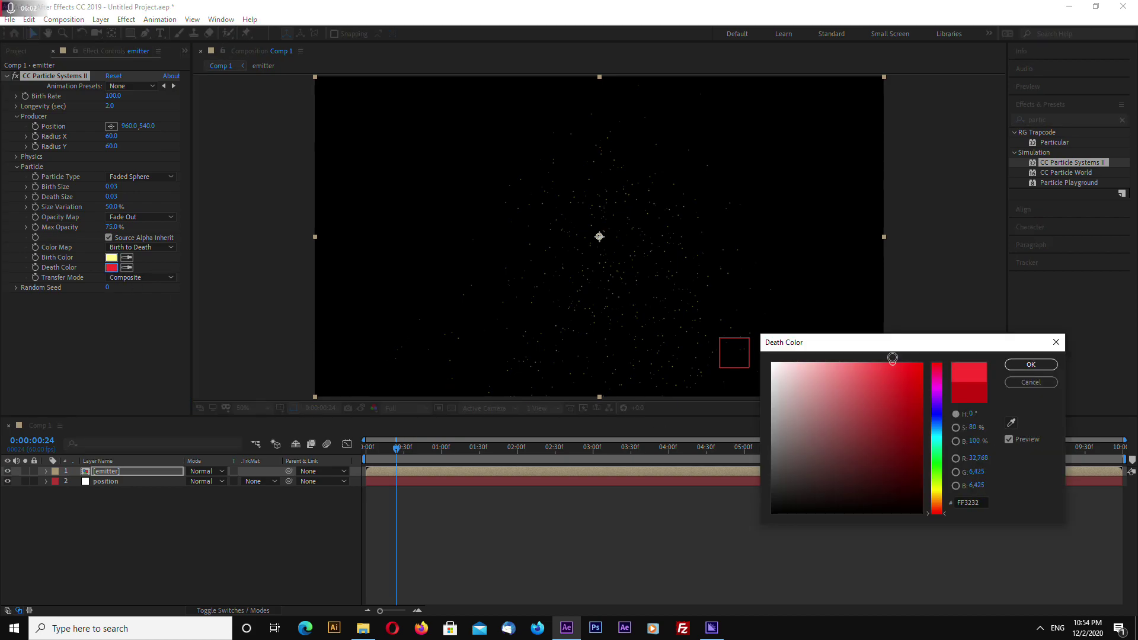
{"action": "left_click", "coordinate": [1025, 366]}
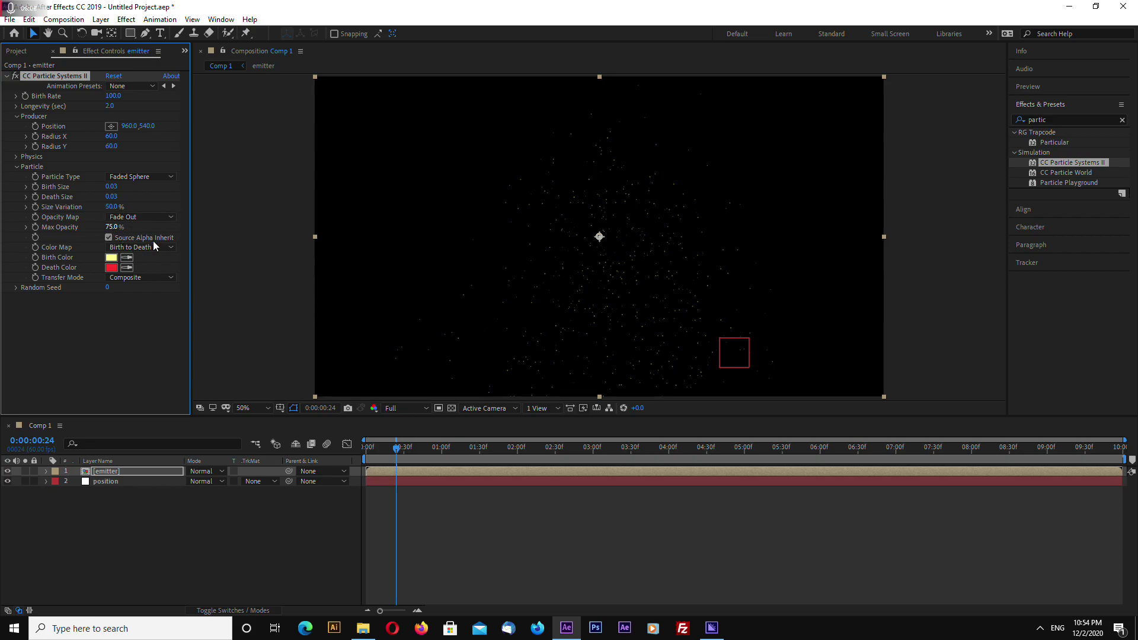
- Set the particle physics Velocity to 0.1 and preview the animation
{"action": "left_click", "coordinate": [16, 156]}
{"action": "left_click", "coordinate": [109, 176]}
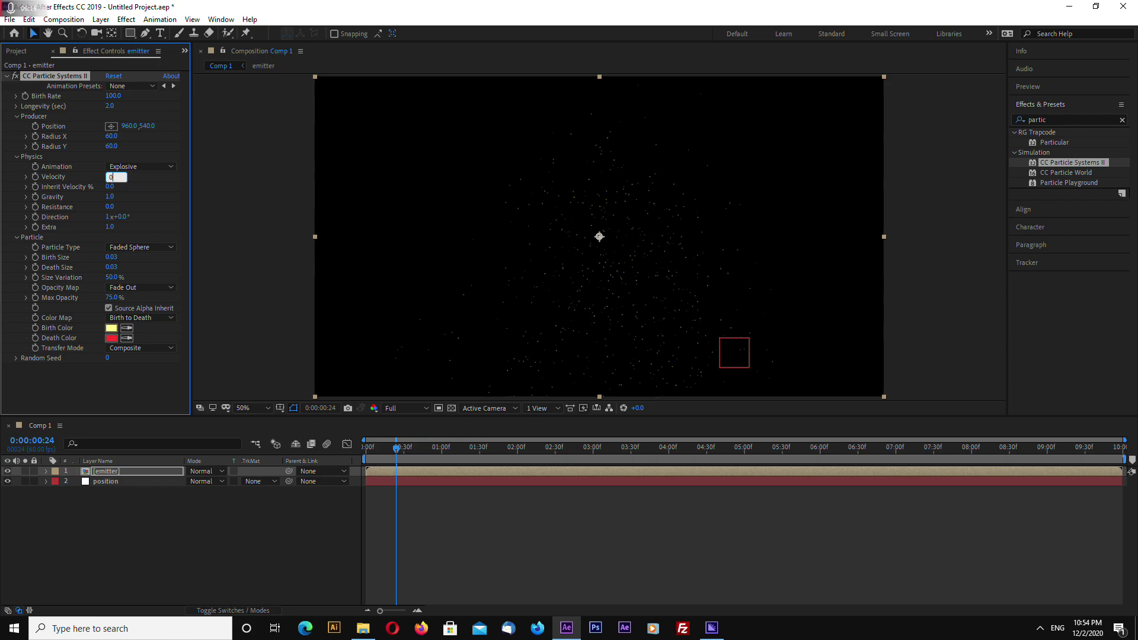
{"action": "type", "text": "0.1"}
{"action": "key", "text": "Return"}
{"action": "left_click", "coordinate": [292, 257]}
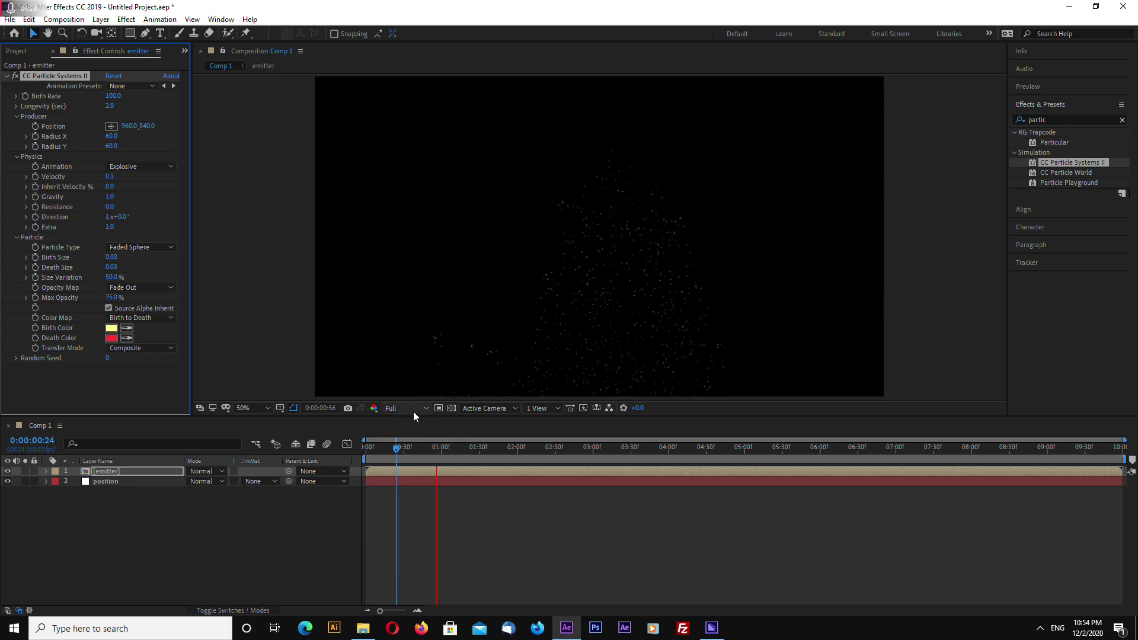
{"action": "key", "text": "space"}
- Set the particle Gravity to 0.05 and play back the result
{"action": "left_click", "coordinate": [110, 196]}
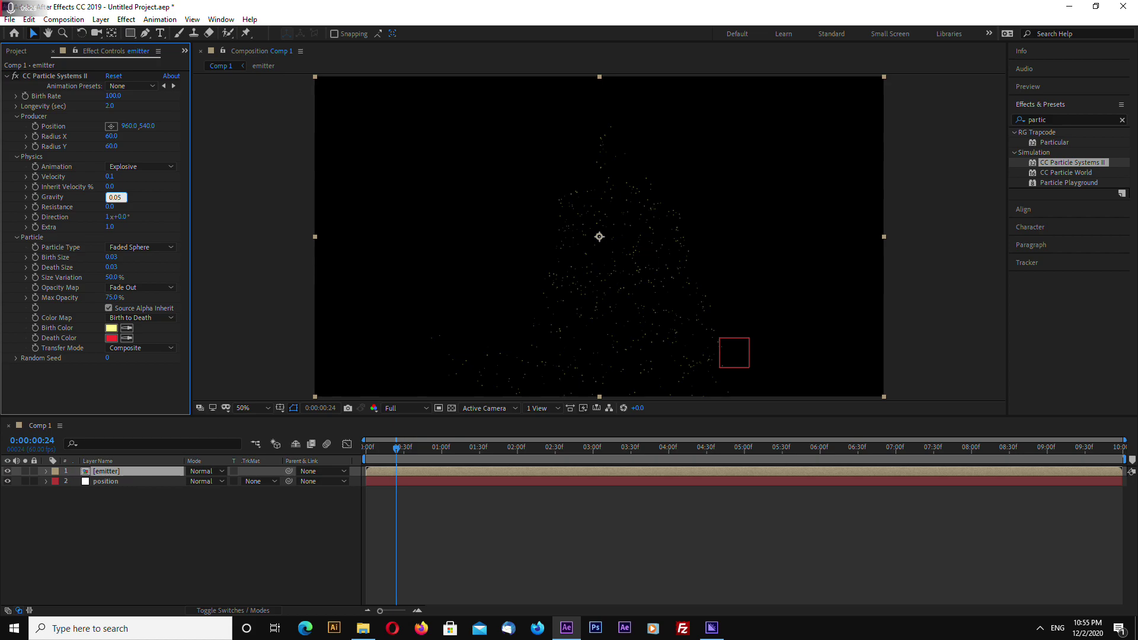
{"action": "type", "text": "0.05"}
{"action": "key", "text": "Return"}
{"action": "key", "text": "space"}
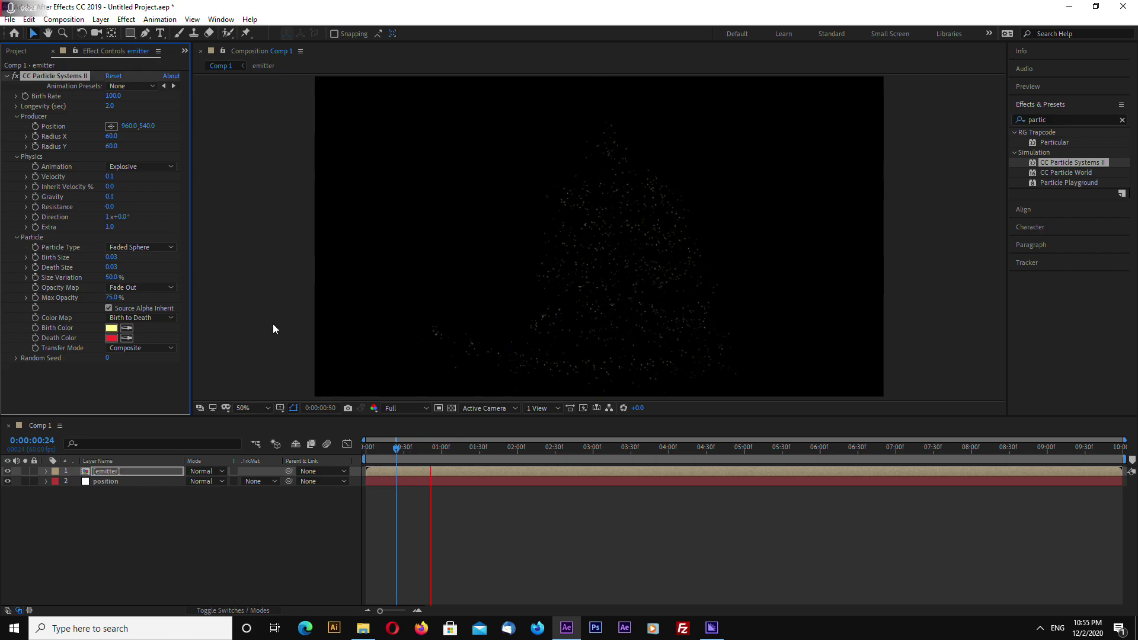
- Try a particle Resistance of 2.0
{"action": "left_click", "coordinate": [110, 207]}
{"action": "type", "text": "2.0"}
{"action": "key", "text": "Return"}
- Set the particle Resistance to 40 and play the animation from near the start
{"action": "left_click", "coordinate": [118, 207]}
{"action": "type", "text": "40"}
{"action": "key", "text": "Return"}
{"action": "mouse_move", "coordinate": [411, 460]}
{"action": "left_mouse_down"}
{"action": "mouse_move", "coordinate": [480, 465]}
{"action": "mouse_move", "coordinate": [392, 457]}
{"action": "left_mouse_up"}
{"action": "key", "text": "space"}
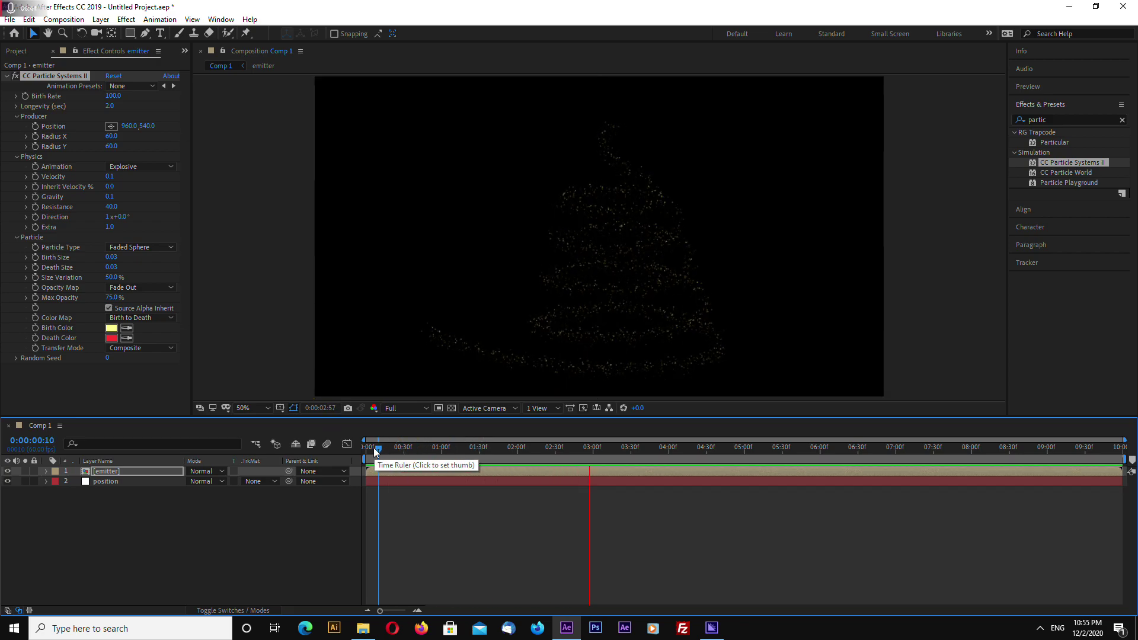
- Move to 0:00:02:17 and set the particle Direction to 1x+20°
{"action": "left_click", "coordinate": [396, 453]}
{"action": "left_click_drag", "start_coordinate": [405, 455], "coordinate": [556, 453]}
{"action": "left_click_drag", "start_coordinate": [547, 453], "coordinate": [539, 454]}
{"action": "left_click", "coordinate": [122, 218]}
{"action": "type", "text": "20"}
{"action": "key", "text": "Return"}
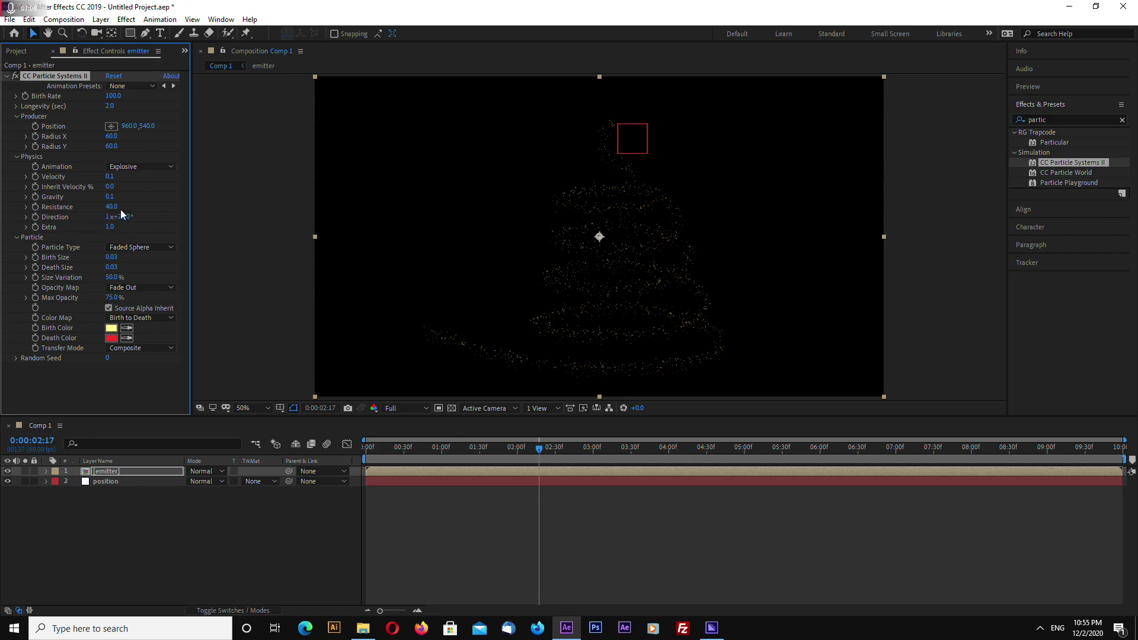
- Add the expression wiggle(50,20) to the particle Resistance and preview the trail
{"action": "left_click", "coordinate": [34, 207], "text": "alt"}
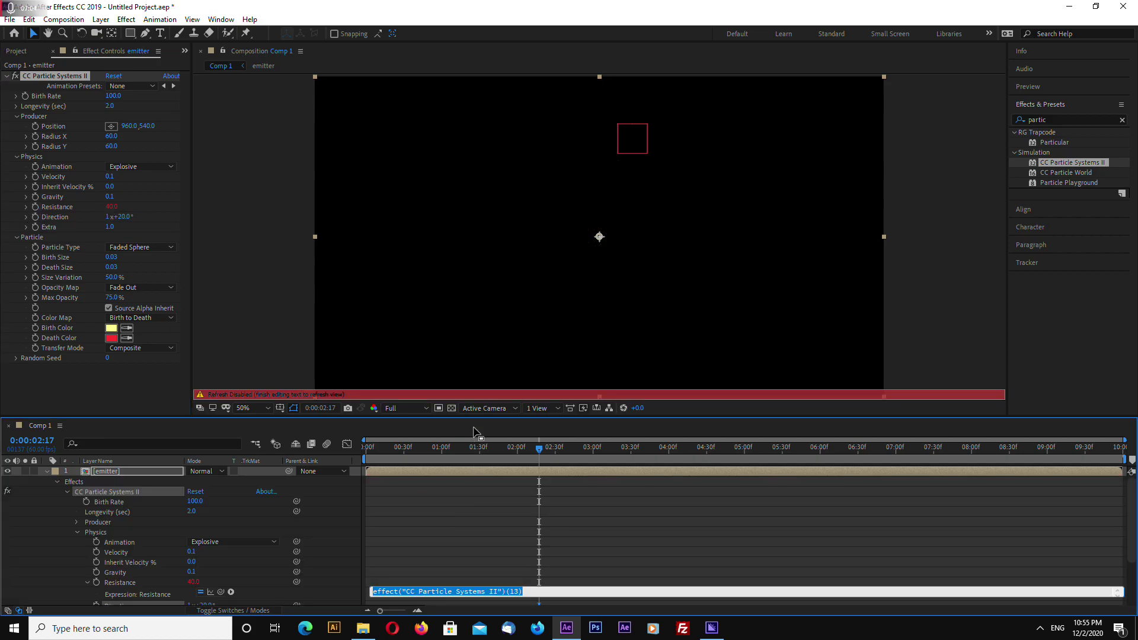
{"action": "left_click", "coordinate": [471, 408]}
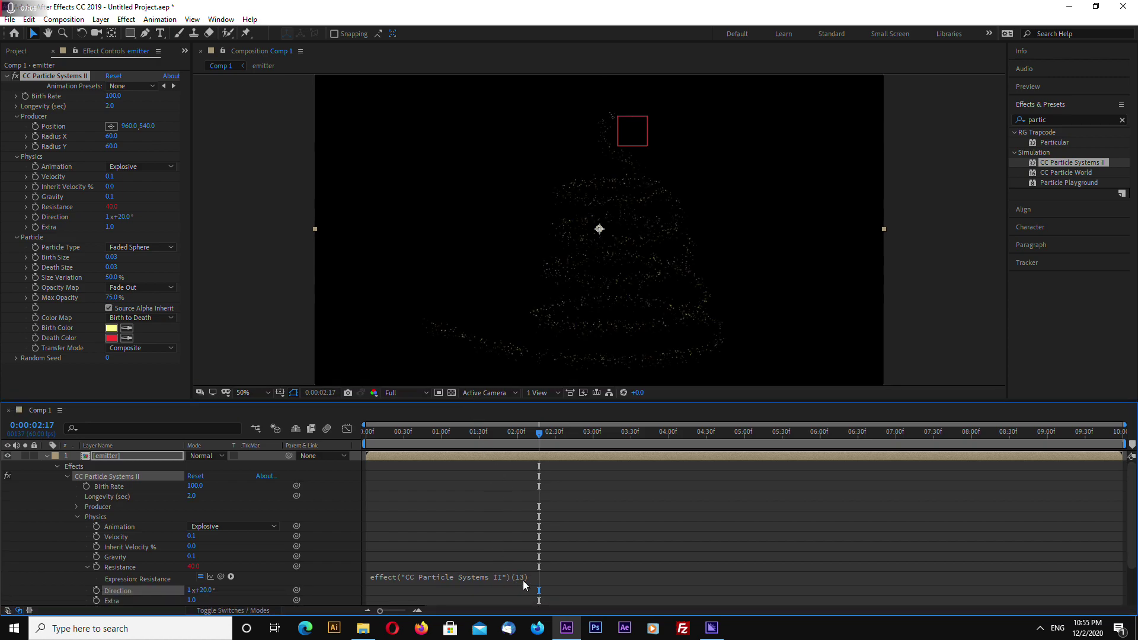
{"action": "left_click", "coordinate": [524, 580]}
{"action": "type", "text": "wiggle(50,20"}
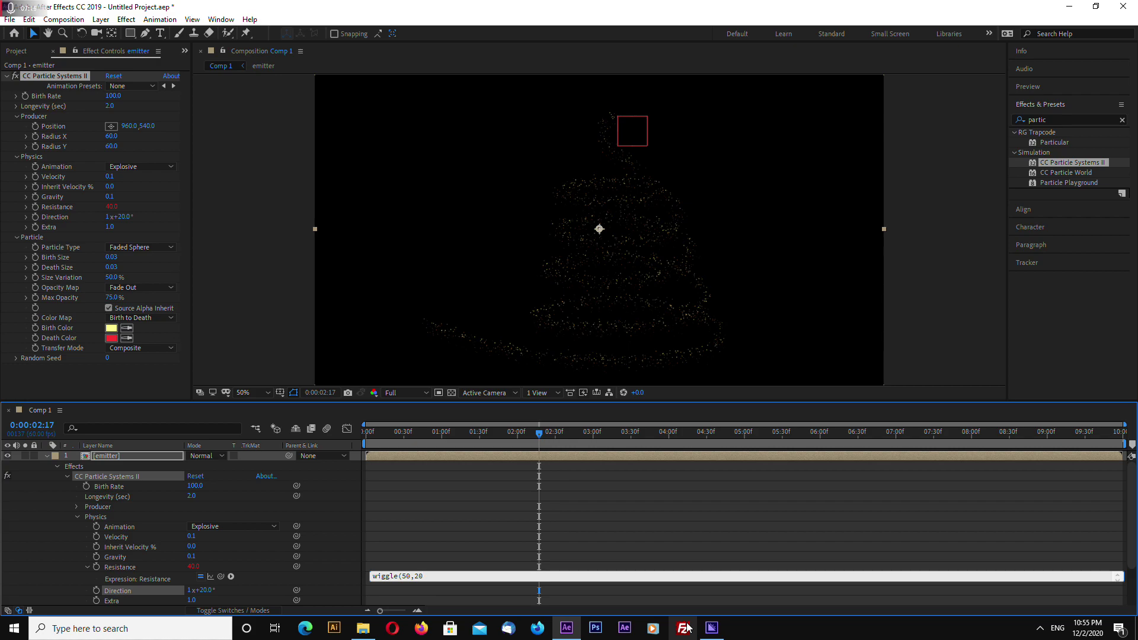
{"action": "left_click", "coordinate": [258, 352]}
{"action": "key", "text": "space"}
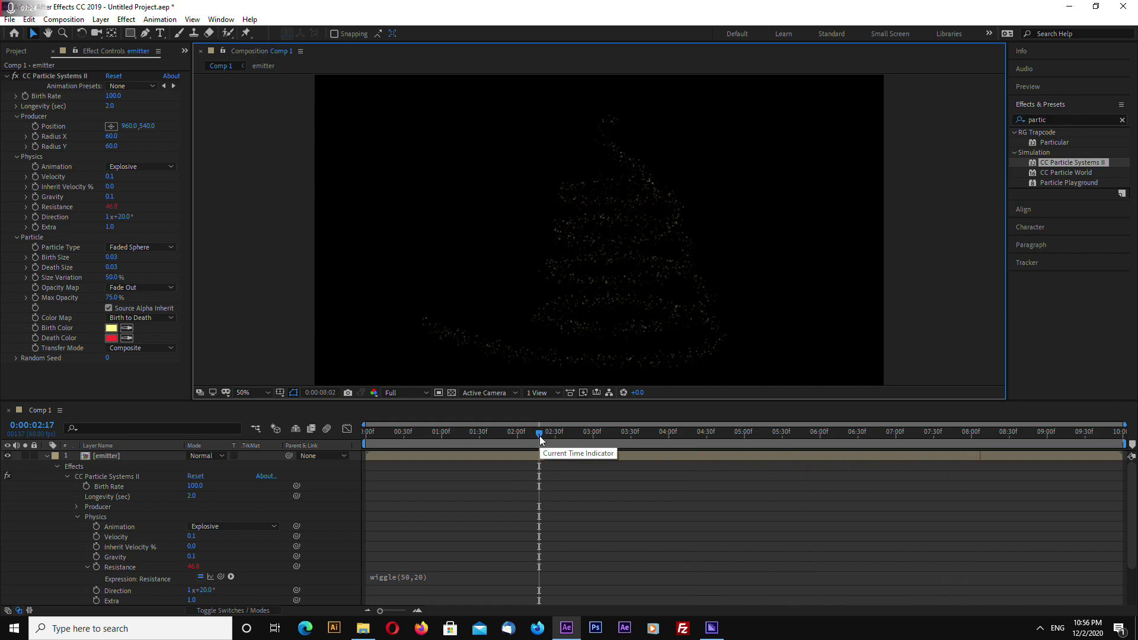
{"action": "left_click_drag", "start_coordinate": [540, 438], "coordinate": [531, 437]}
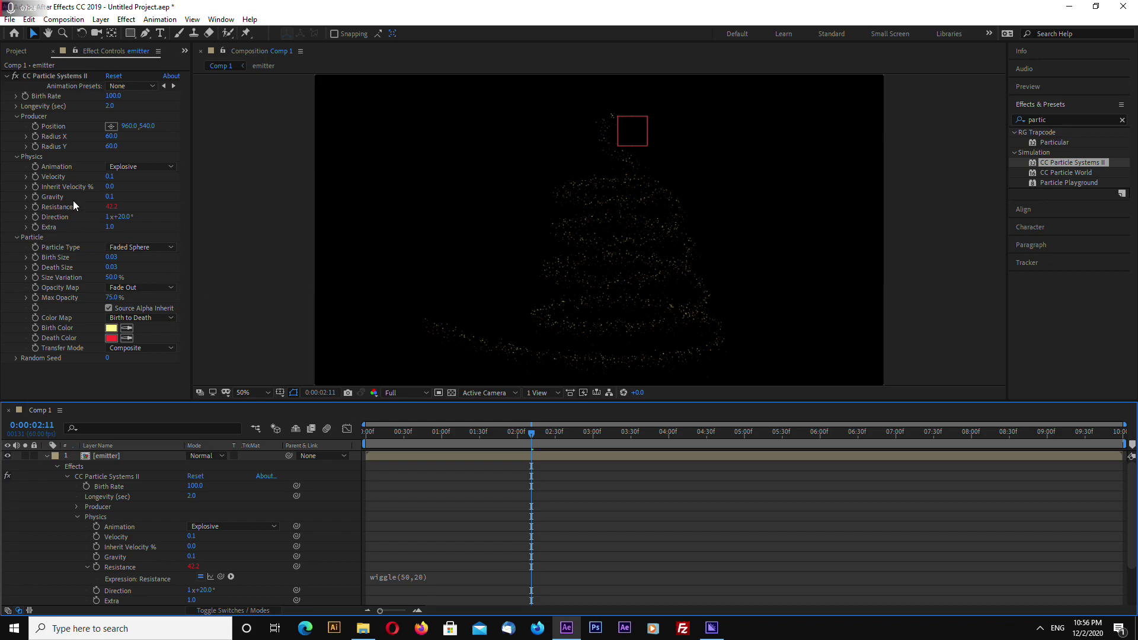
- Add the expression wiggle(50,0.05) to the particle Velocity
{"action": "left_click", "coordinate": [35, 177], "text": "alt"}
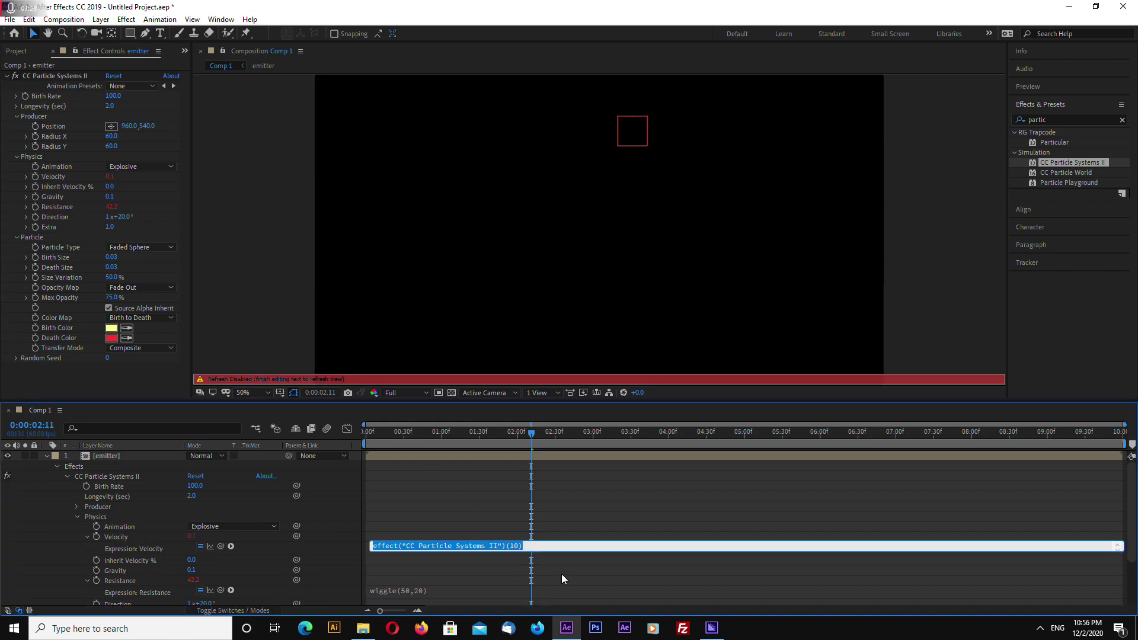
{"action": "type", "text": "wiggle()"}
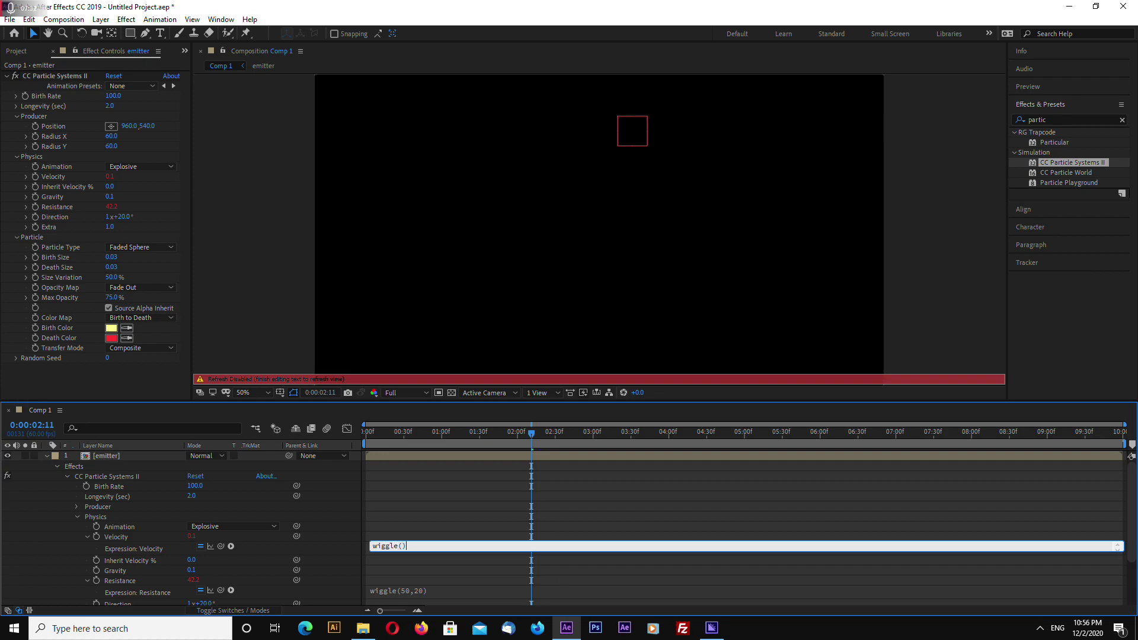
{"action": "type", "text": "50,0.05"}
{"action": "left_click", "coordinate": [246, 237]}
{"action": "left_click", "coordinate": [113, 176]}
{"action": "left_click", "coordinate": [336, 326]}
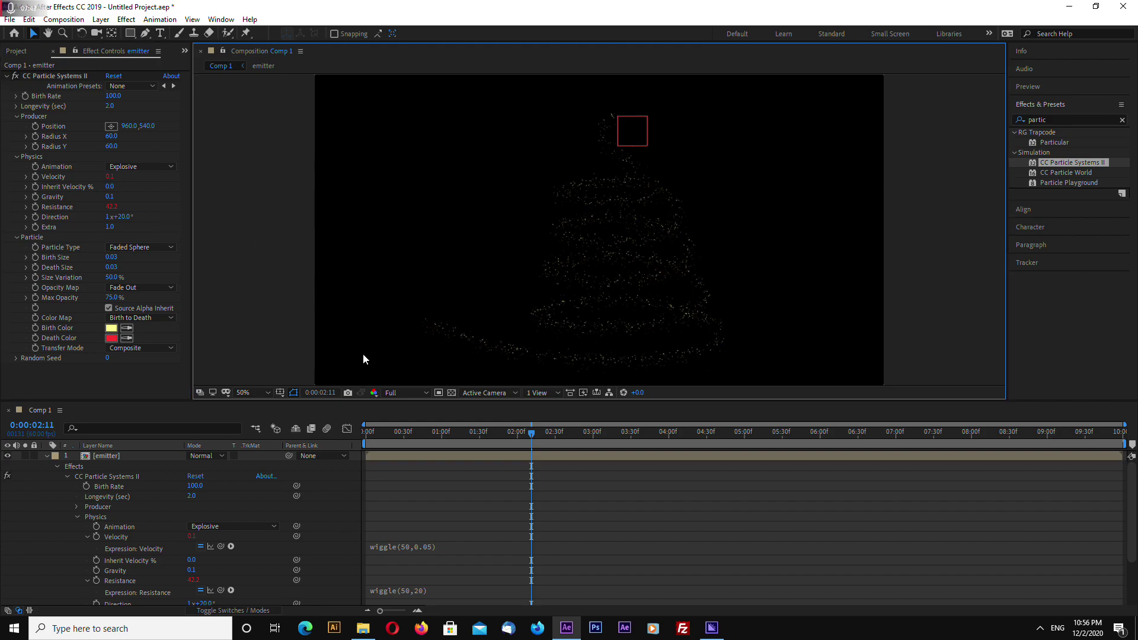
- Preview the animation from the first frame and collapse the emitter layer's properties in an enlarged timeline
{"action": "left_click_drag", "start_coordinate": [397, 432], "coordinate": [337, 440]}
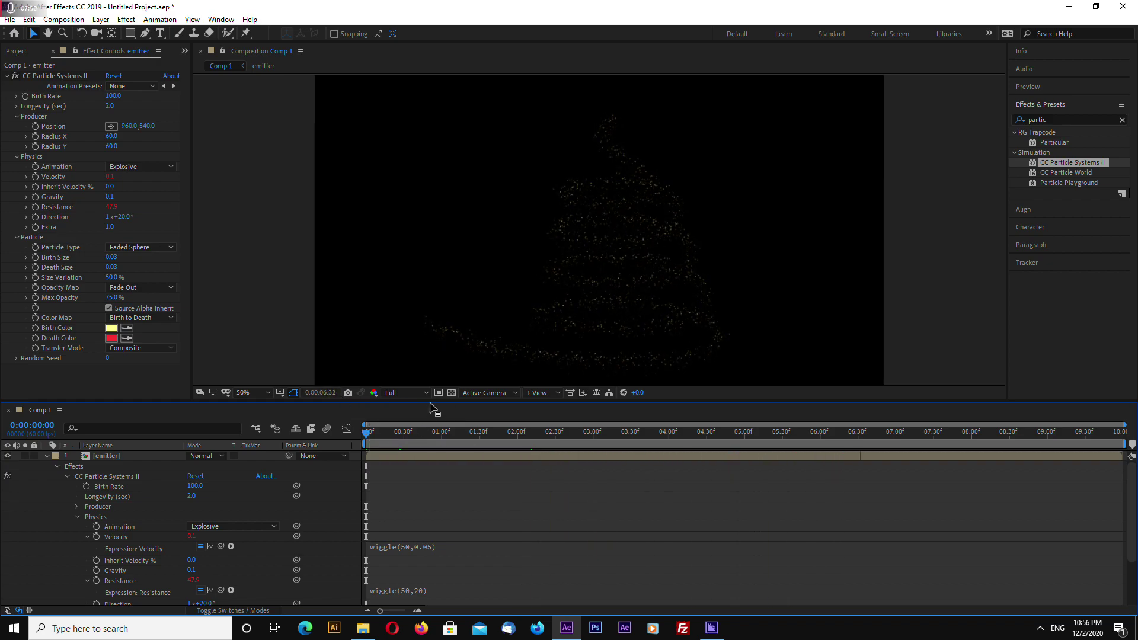
{"action": "left_click_drag", "start_coordinate": [432, 403], "coordinate": [456, 381]}
{"action": "left_click", "coordinate": [46, 434]}
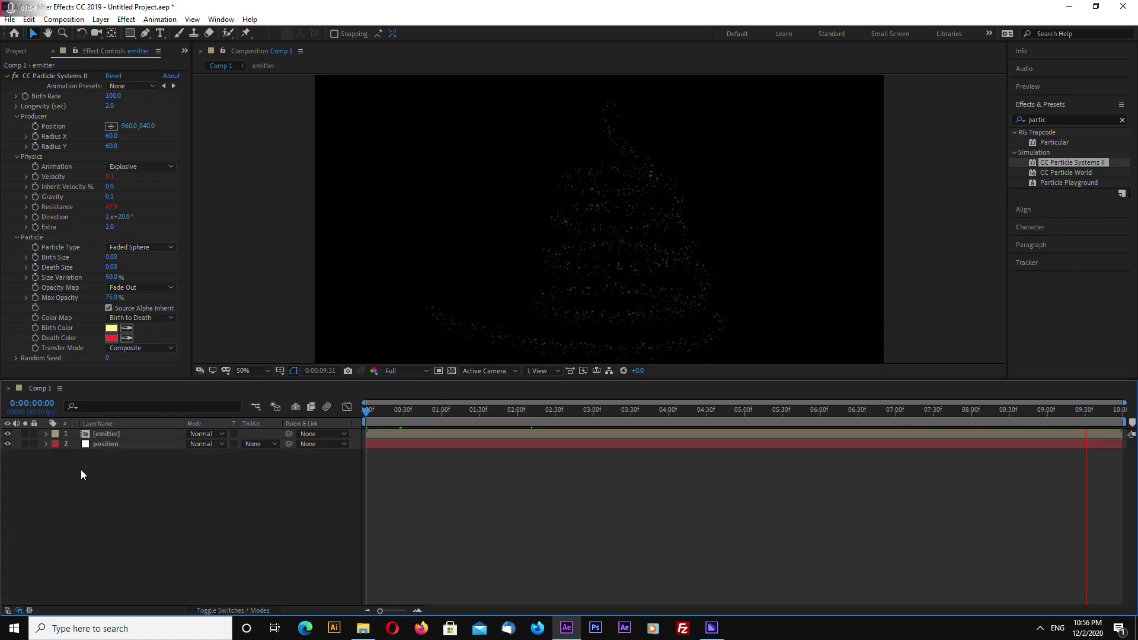
- Reveal the Position keyframes of the position layer and move the time to its last keyframe at 0:00:02:00
{"action": "left_click", "coordinate": [137, 444]}
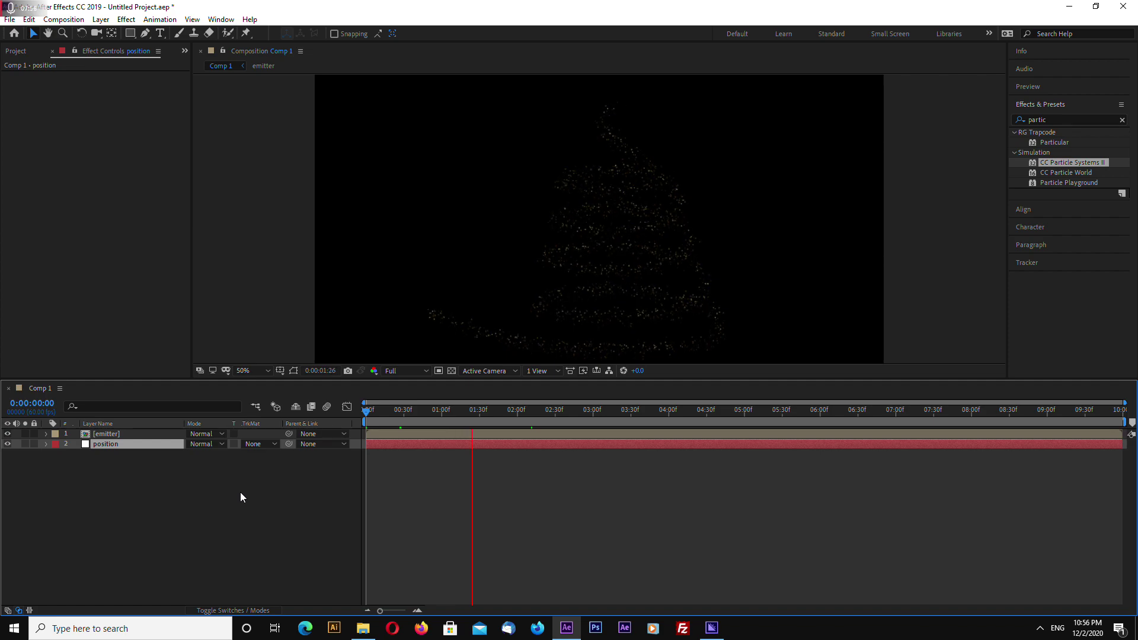
{"action": "left_click", "coordinate": [123, 468]}
{"action": "left_click", "coordinate": [119, 446]}
{"action": "key", "text": "p"}
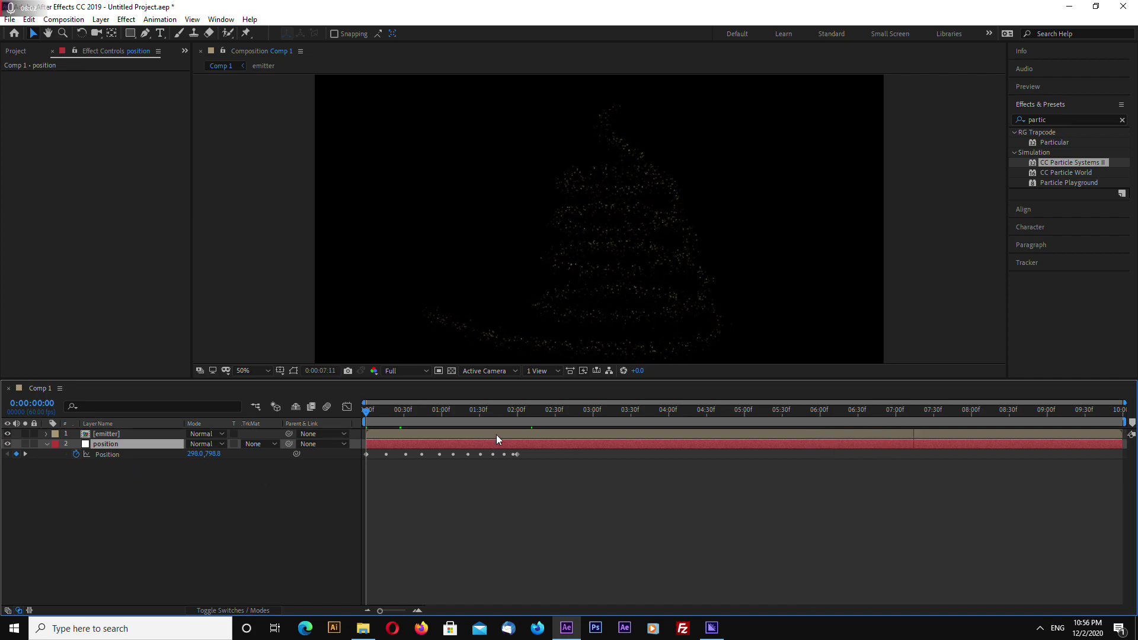
{"action": "left_click", "coordinate": [518, 411]}
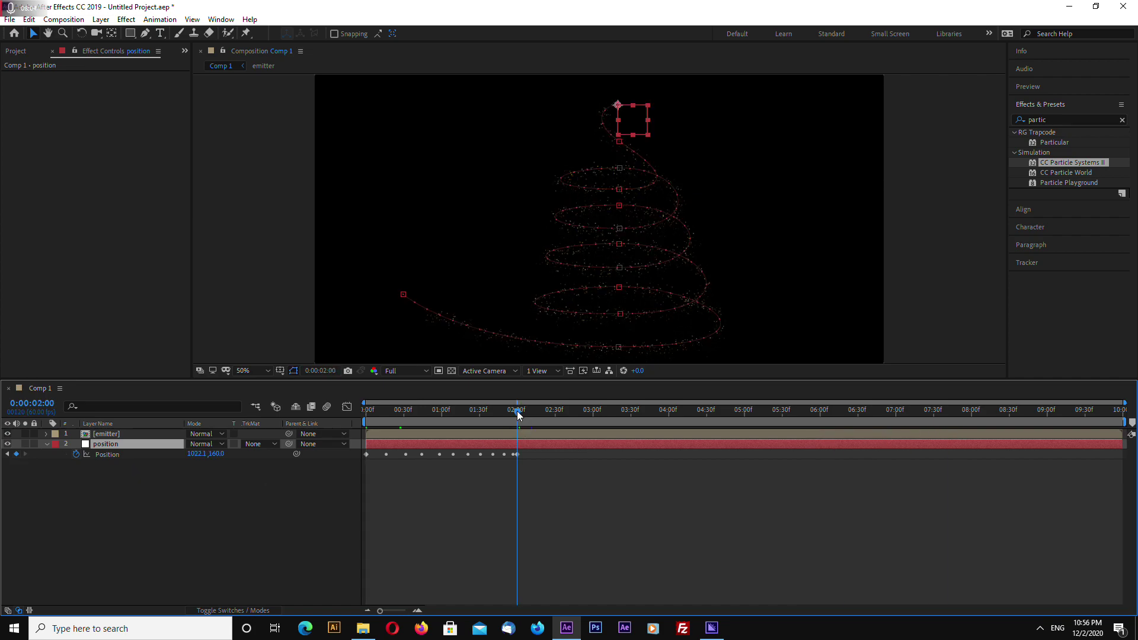
{"action": "left_click", "coordinate": [533, 475]}
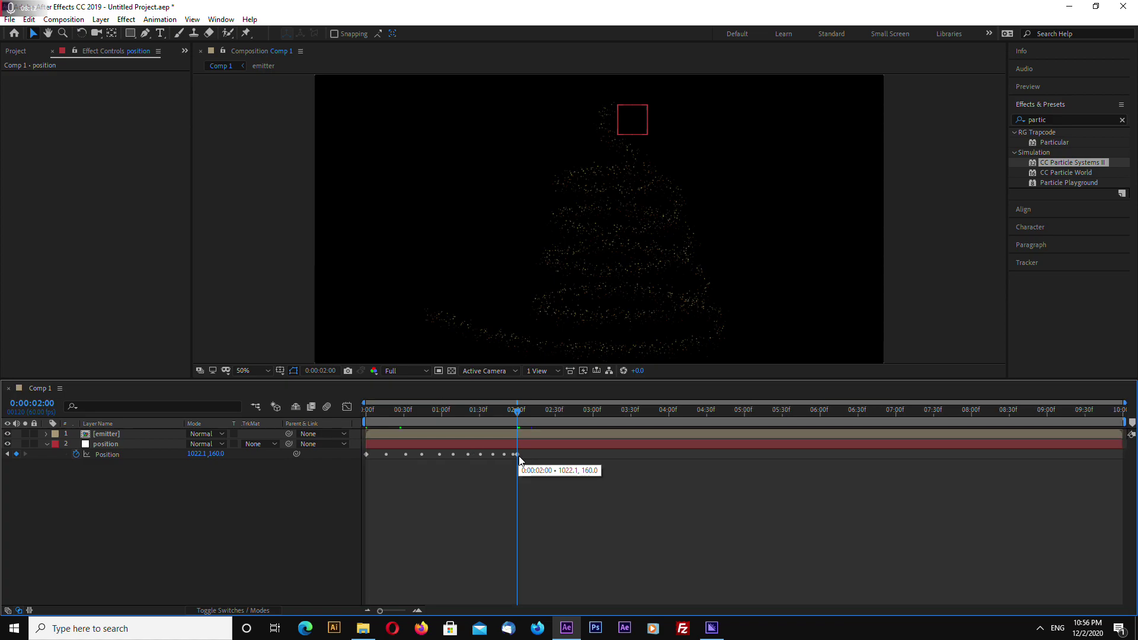
- Keyframe the emitter's particle Birth Rate at 100 on 0:00:02:00 and at 0 one frame earlier, on 0:00:01:59
{"action": "left_click", "coordinate": [109, 435]}
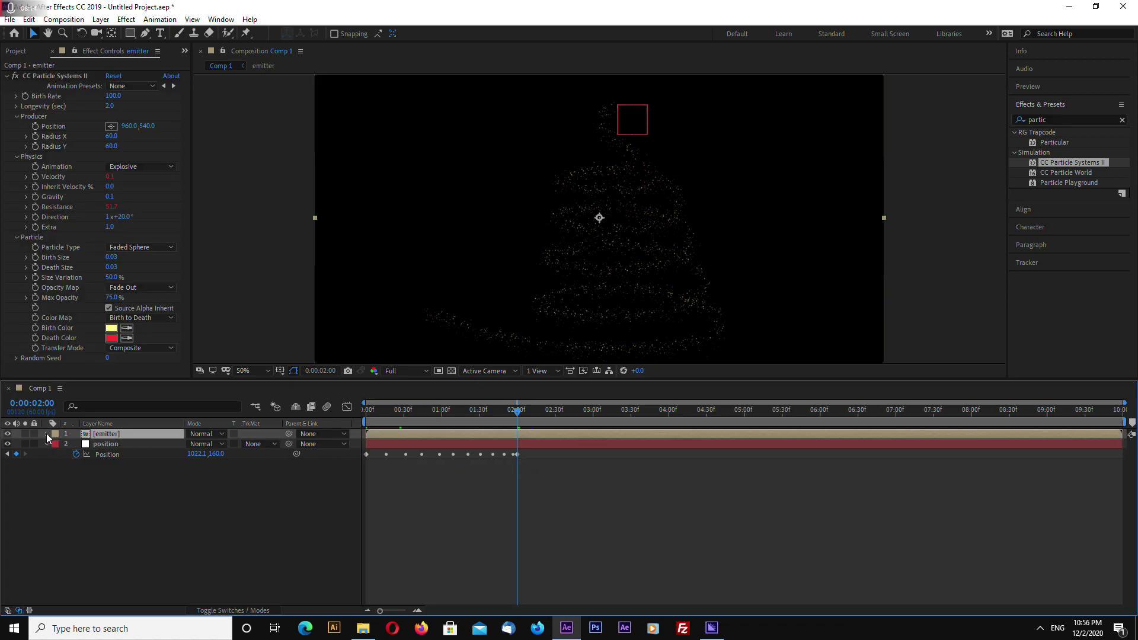
{"action": "key", "text": "e"}
{"action": "key", "text": "e"}
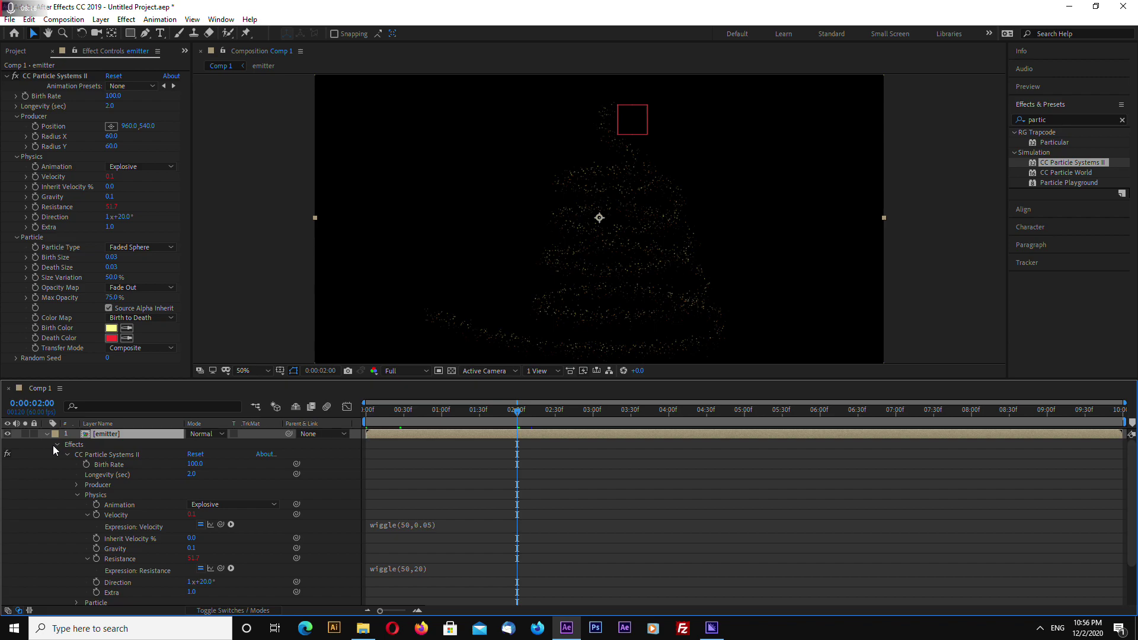
{"action": "left_click", "coordinate": [47, 433]}
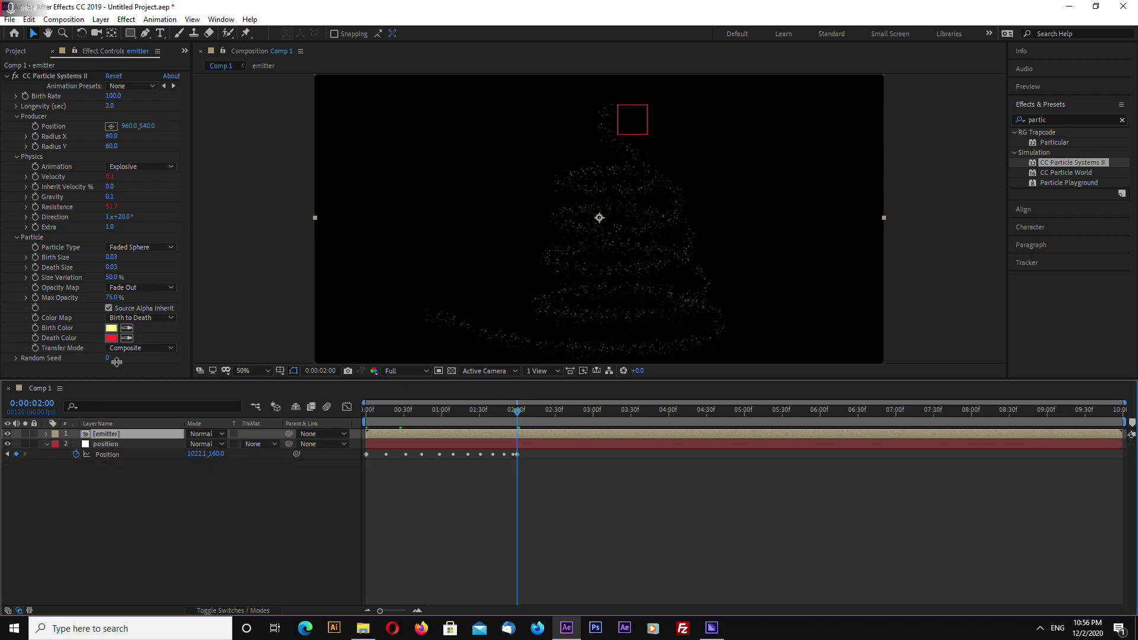
{"action": "left_click", "coordinate": [26, 97]}
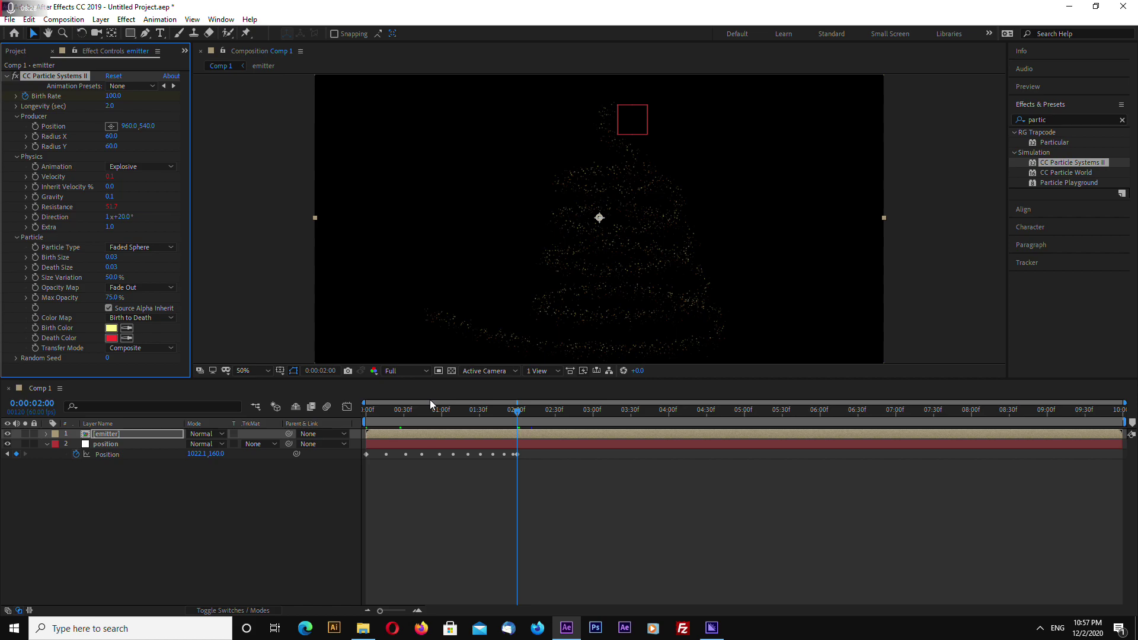
{"action": "key", "text": "Page_Up"}
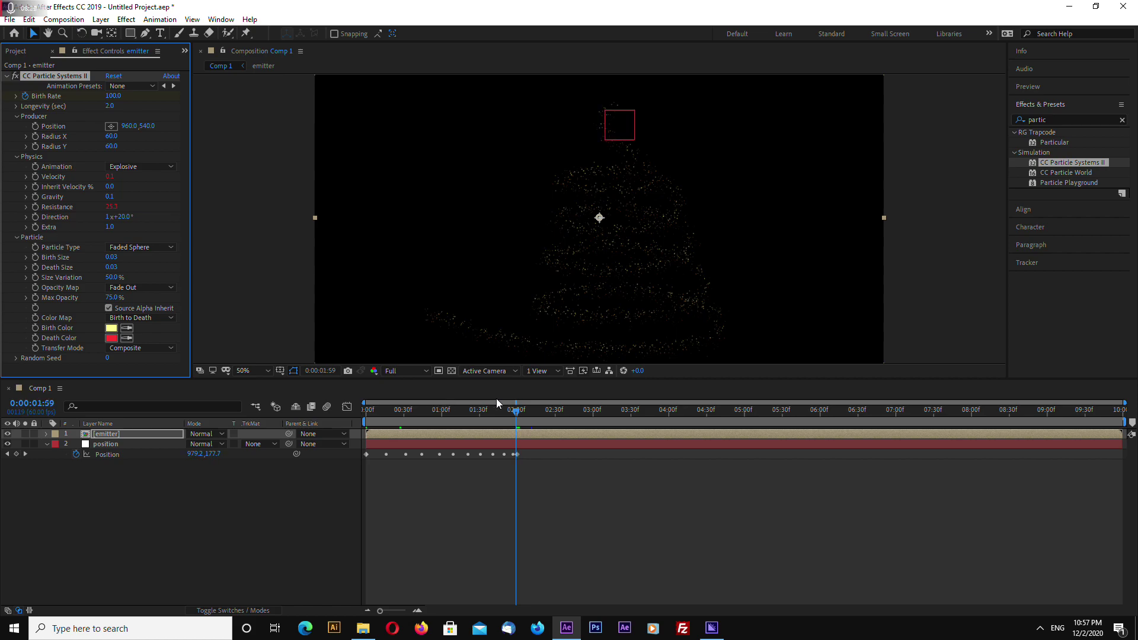
{"action": "left_click", "coordinate": [113, 96]}
{"action": "type", "text": "0"}
{"action": "key", "text": "Return"}
{"action": "left_click", "coordinate": [523, 441]}
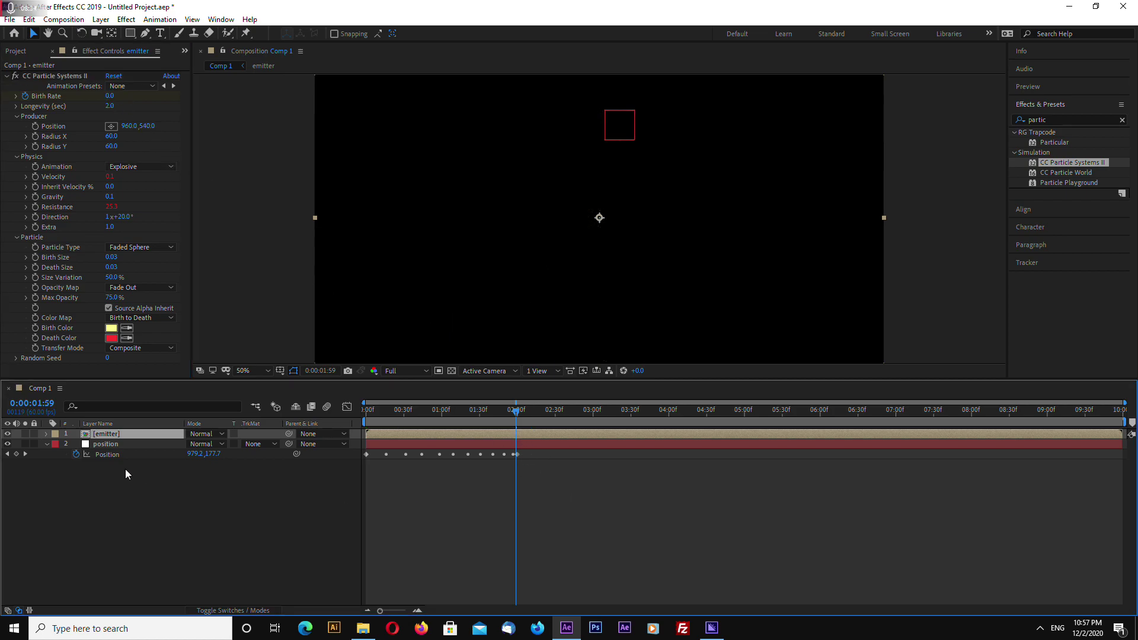
- Inspect the emitter's Birth Rate keyframes up close, checking the particles up to 0:00:02:16
{"action": "key", "text": "u"}
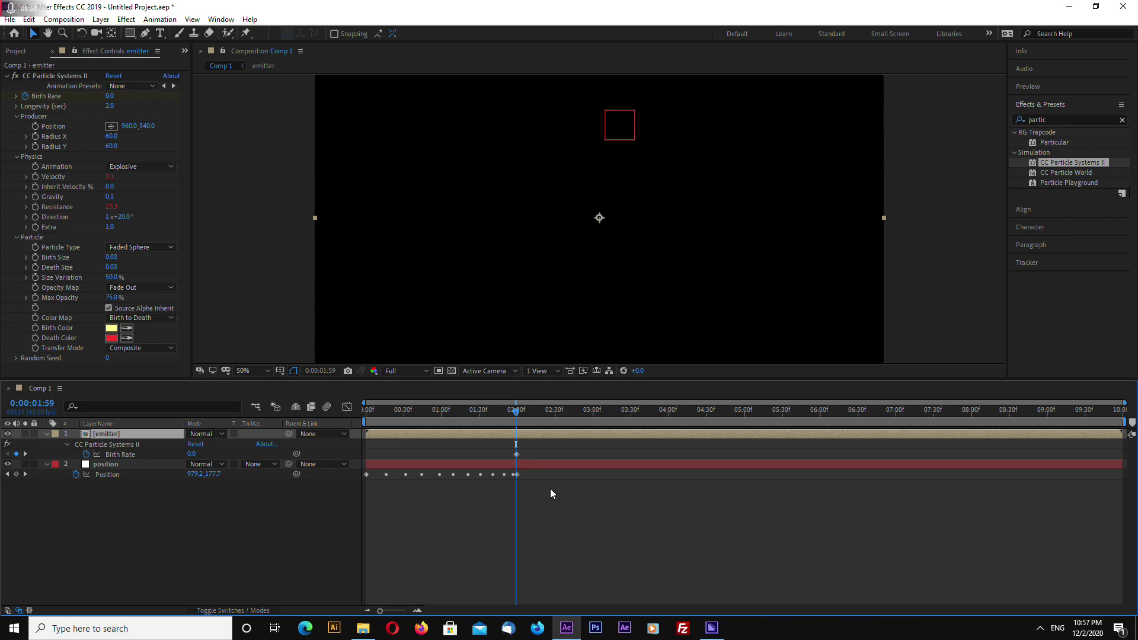
{"action": "key", "text": "semicolon"}
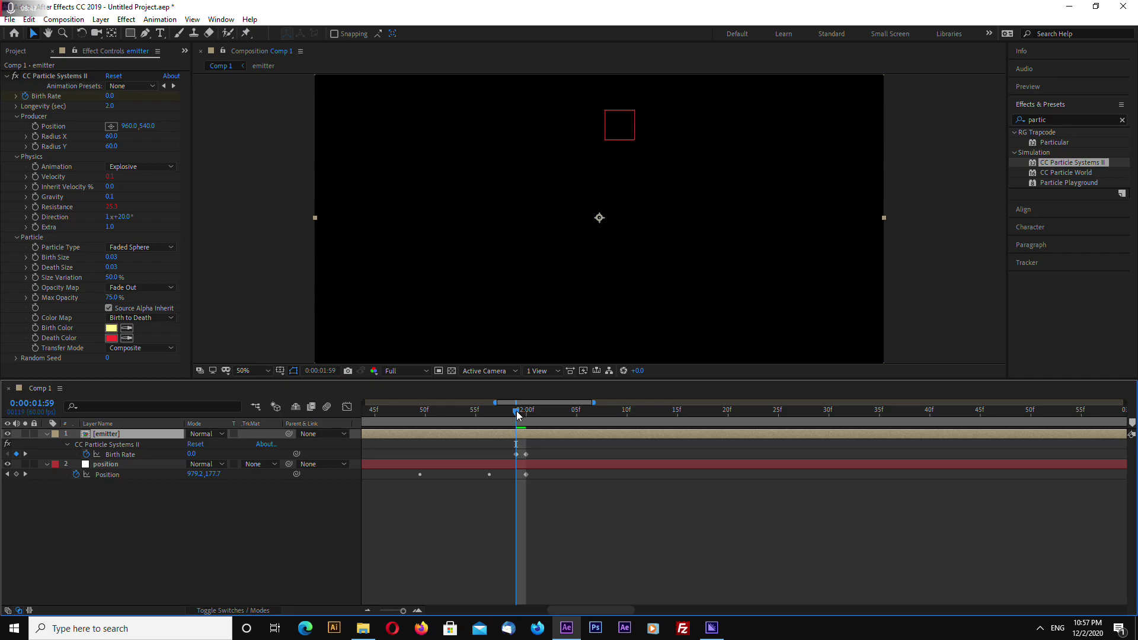
{"action": "left_click_drag", "start_coordinate": [518, 415], "coordinate": [687, 426]}
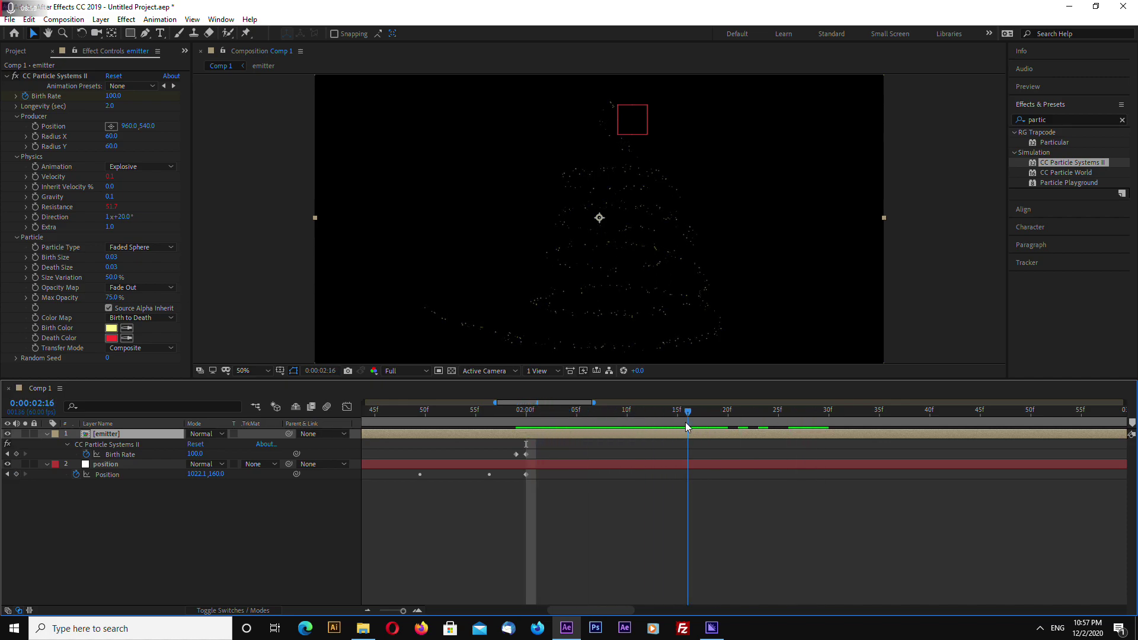
{"action": "left_click", "coordinate": [47, 434]}
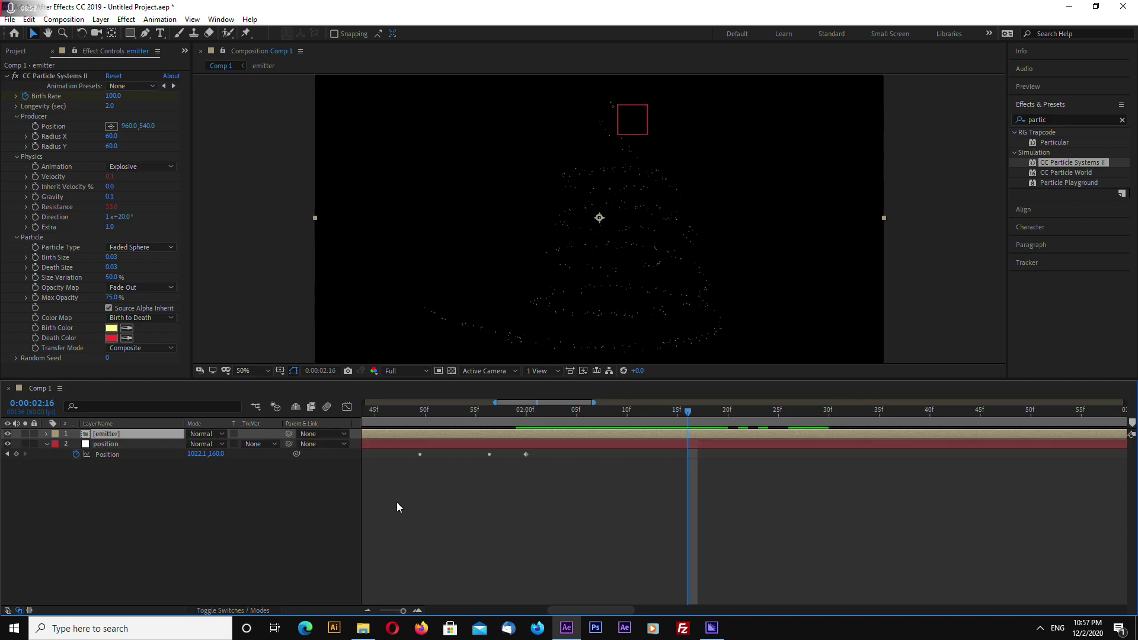
- Preview the particle trail over the full timeline and return the time to 0:00:02:17
{"action": "key", "text": "minus"}
{"action": "key", "text": "minus"}
{"action": "key", "text": "minus"}
{"action": "left_click_drag", "start_coordinate": [536, 412], "coordinate": [513, 415]}
{"action": "key", "text": "space"}
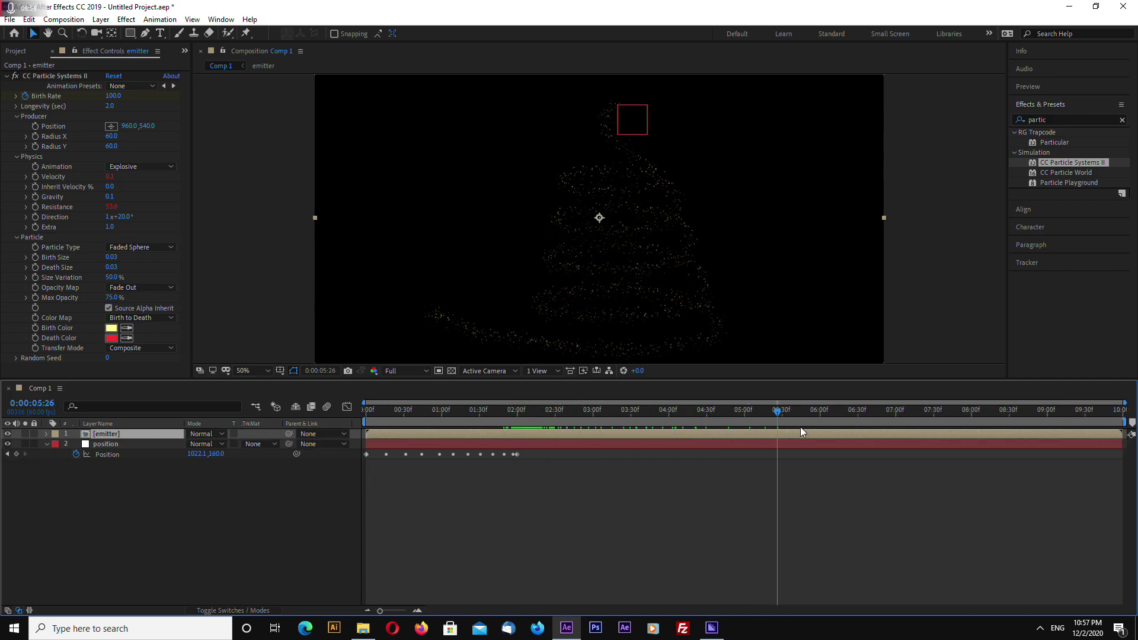
{"action": "left_click_drag", "start_coordinate": [585, 421], "coordinate": [539, 442]}
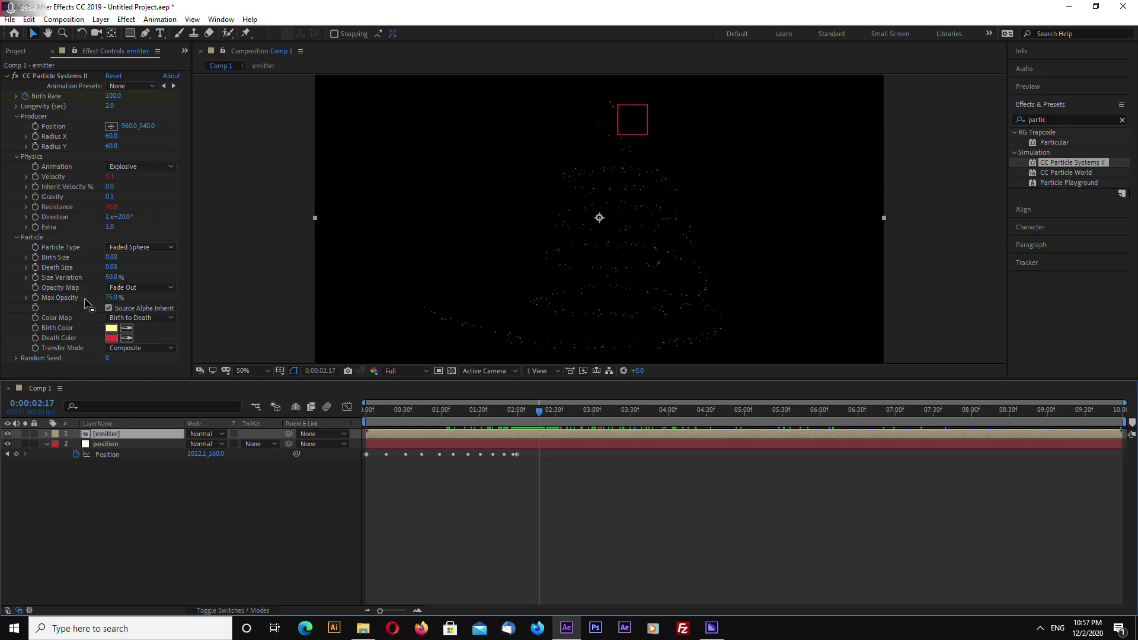
- Copy the emitter's CC Particle Systems II effect and create a new solid named particles
{"action": "left_click", "coordinate": [6, 77]}
{"action": "left_click", "coordinate": [44, 79]}
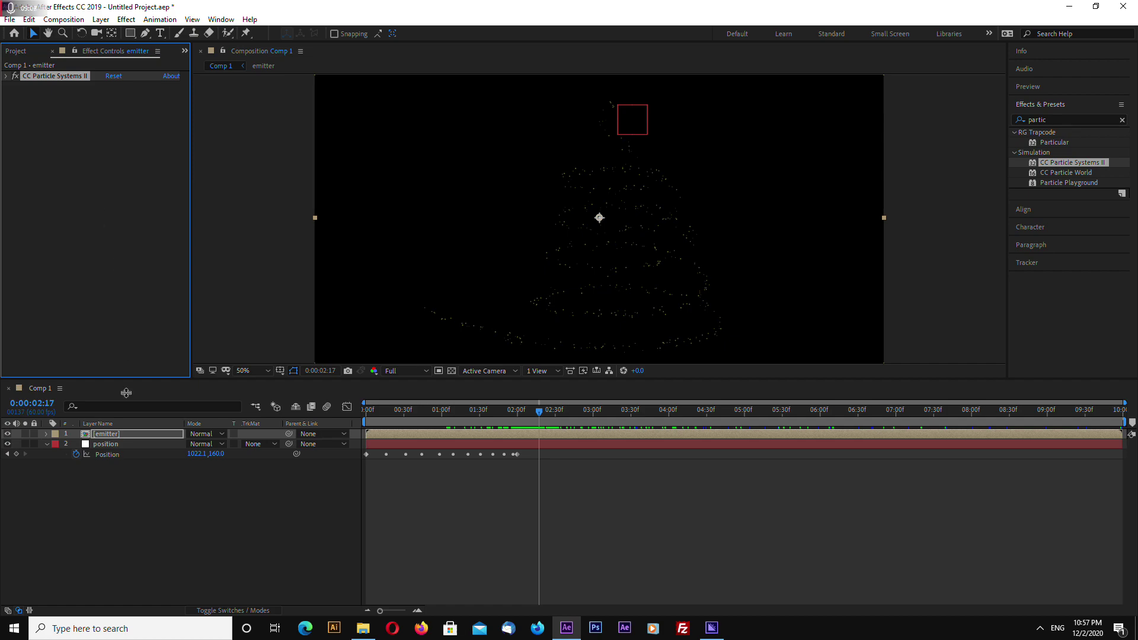
{"action": "right_click", "coordinate": [120, 486]}
{"action": "mouse_move", "coordinate": [169, 362]}
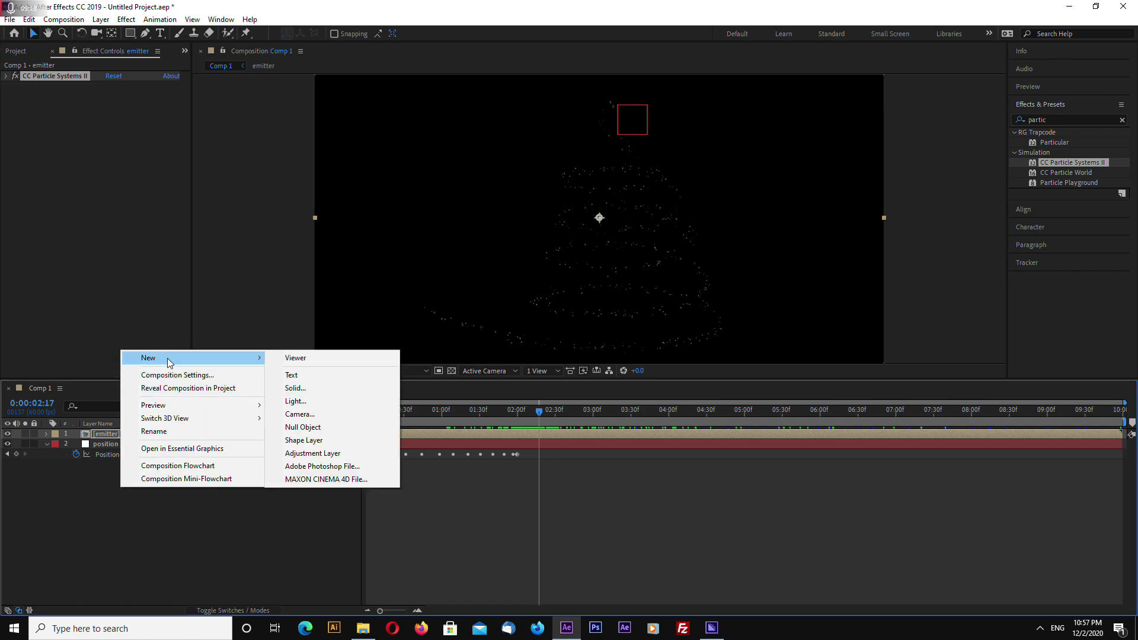
{"action": "left_click", "coordinate": [320, 388]}
{"action": "type", "text": "p"}
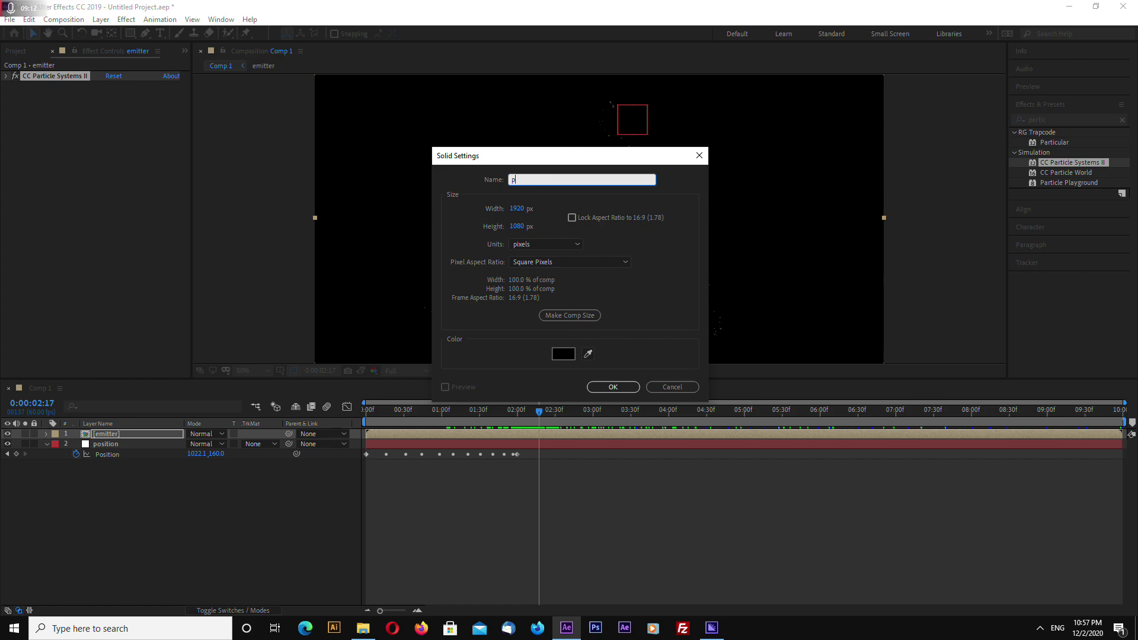
{"action": "type", "text": "articles"}
{"action": "key", "text": "Return"}
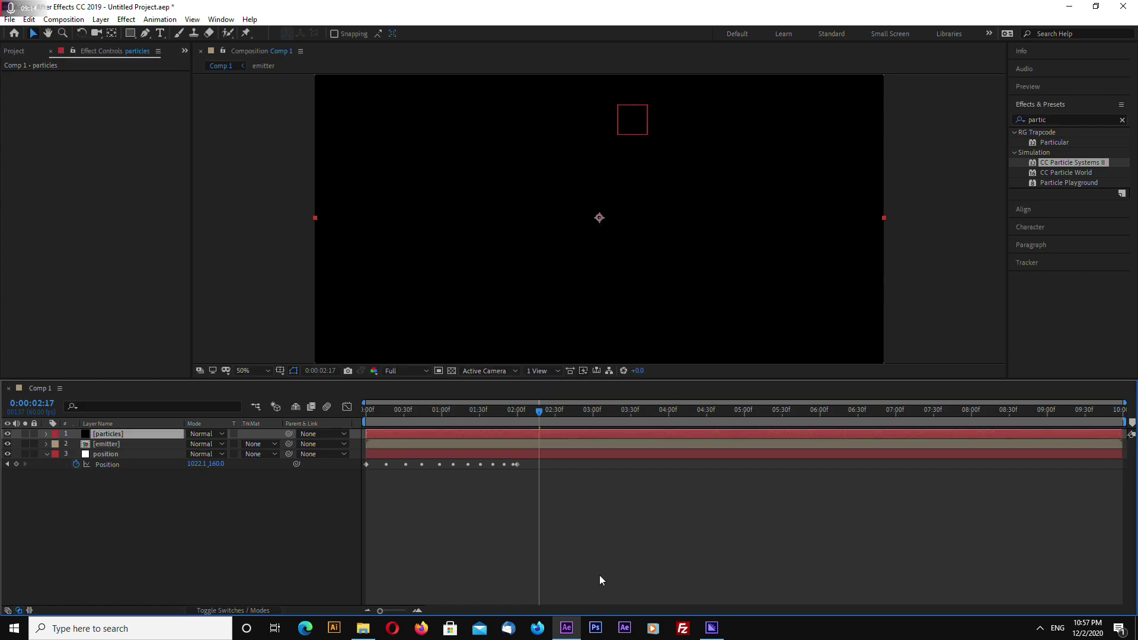
- Place the particles layer beneath the position layer and paste the copied CC Particle Systems II effect onto it
{"action": "left_click_drag", "start_coordinate": [153, 434], "coordinate": [170, 524]}
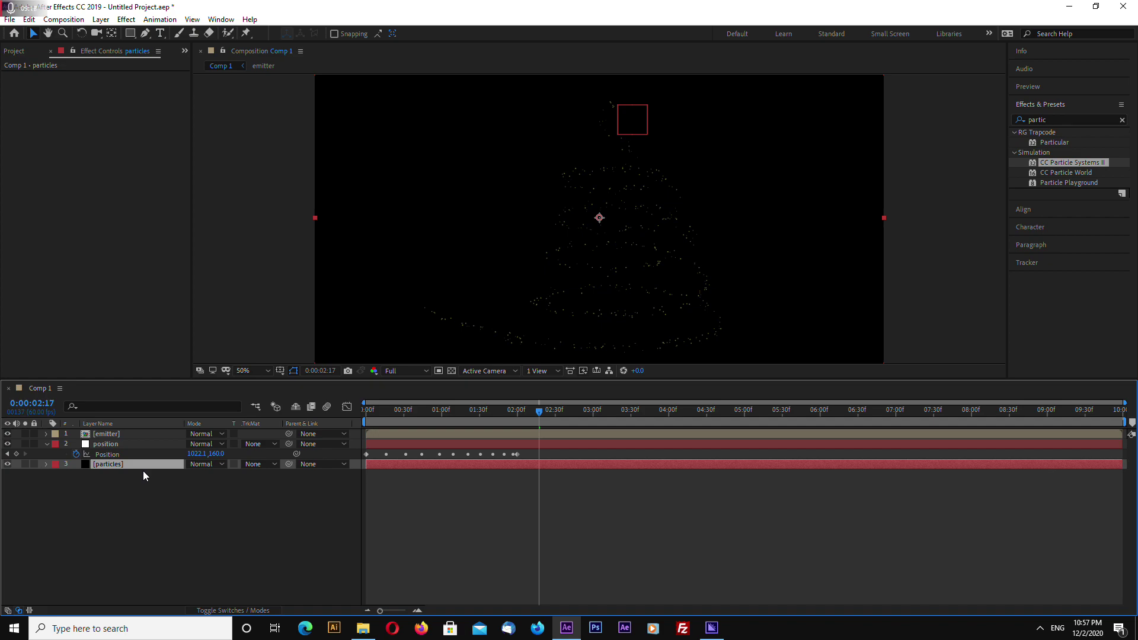
{"action": "key", "text": "ctrl+alt+shift+e"}
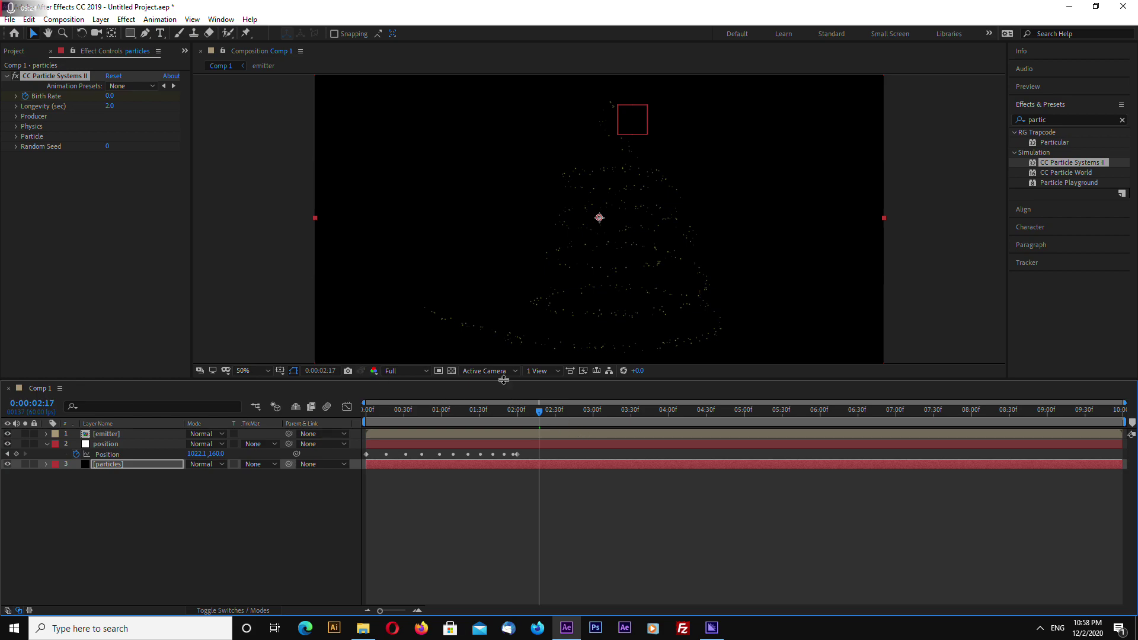
{"action": "left_click_drag", "start_coordinate": [503, 383], "coordinate": [504, 386]}
- Delete the Birth Rate keyframes on the particles layer and set its Birth Rate to 4
{"action": "key", "text": "u"}
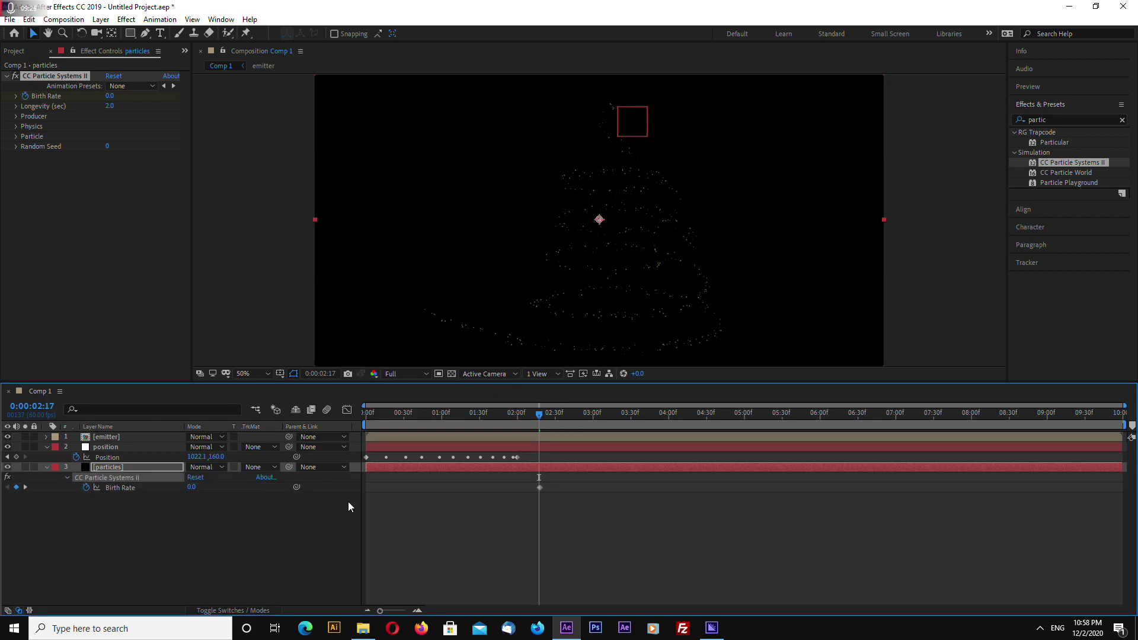
{"action": "left_click_drag", "start_coordinate": [550, 485], "coordinate": [500, 499]}
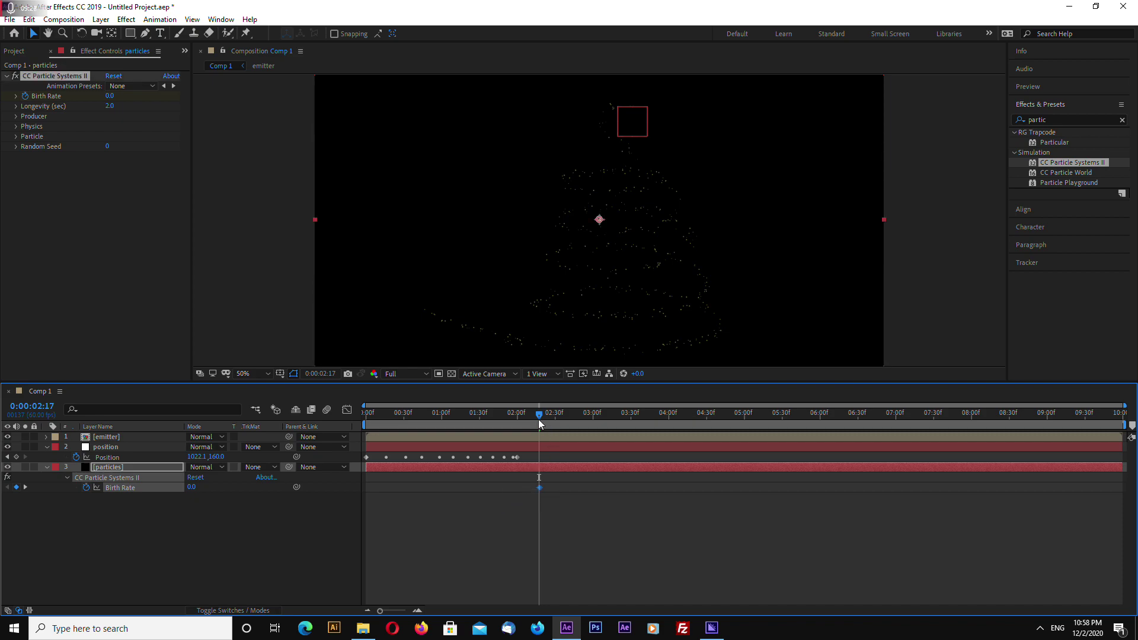
{"action": "key", "text": "Delete"}
{"action": "left_click", "coordinate": [109, 95]}
{"action": "type", "text": "4"}
{"action": "key", "text": "Return"}
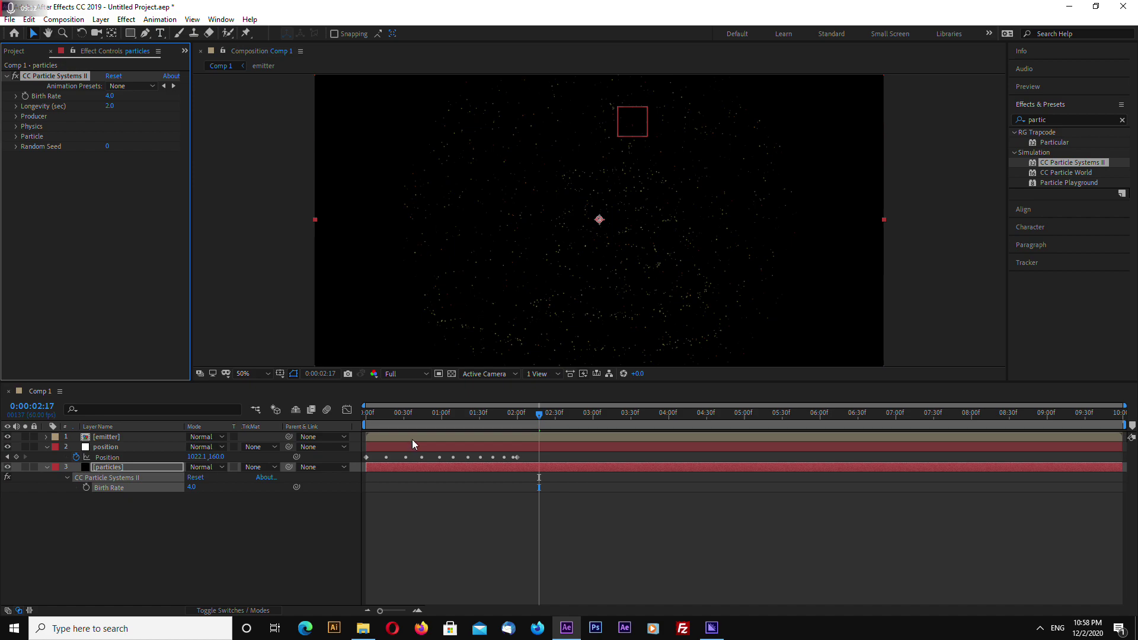
- Set the Producer Radius X and Radius Y of the particles layer to 0.1
{"action": "left_click", "coordinate": [127, 467]}
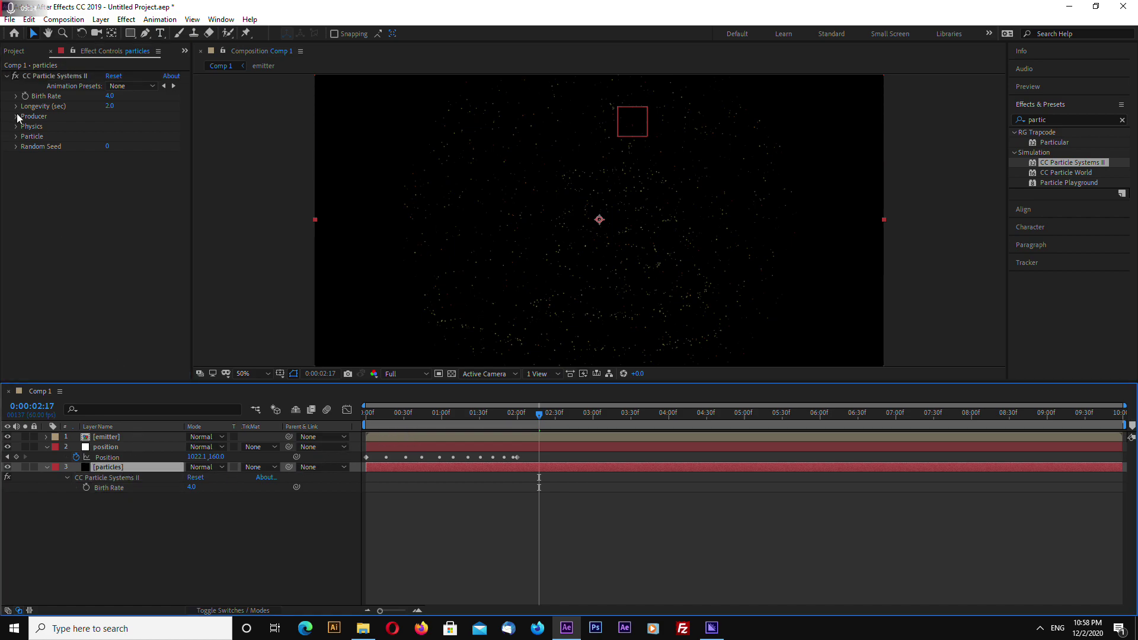
{"action": "left_click", "coordinate": [16, 116]}
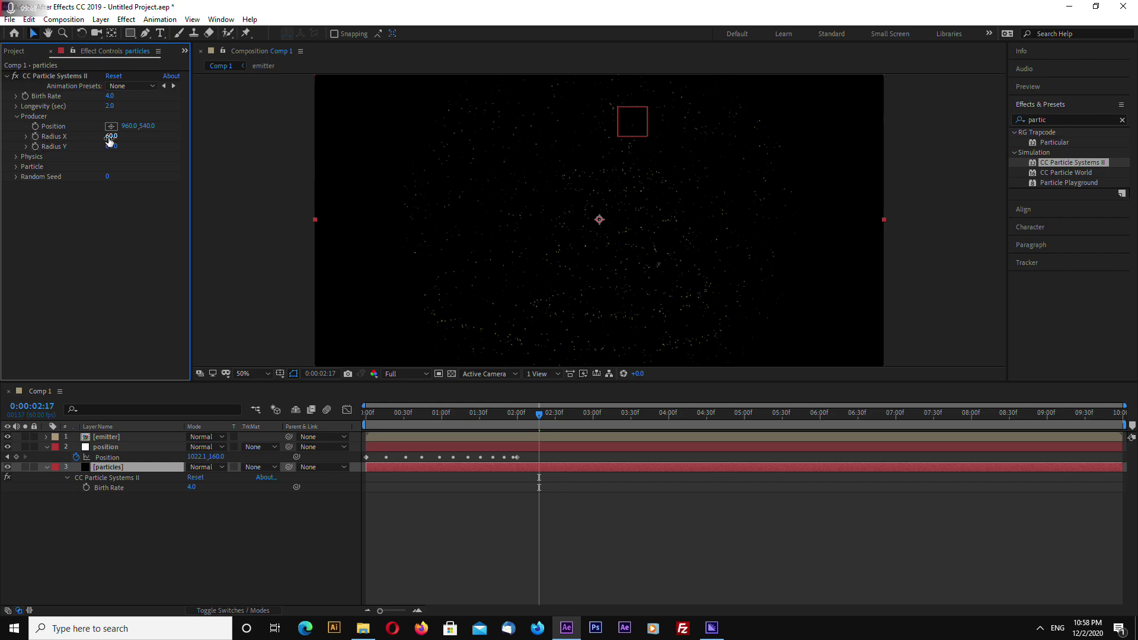
{"action": "left_click", "coordinate": [108, 138]}
{"action": "type", "text": "0.1"}
{"action": "key", "text": "Return"}
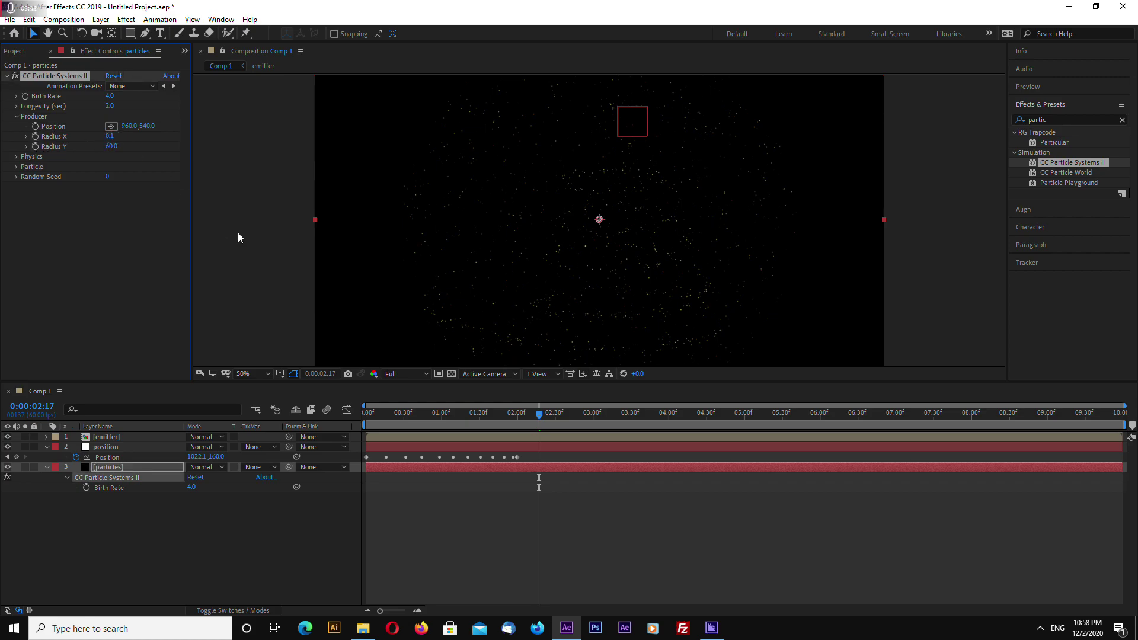
{"action": "key", "text": "Tab"}
{"action": "type", "text": "0"}
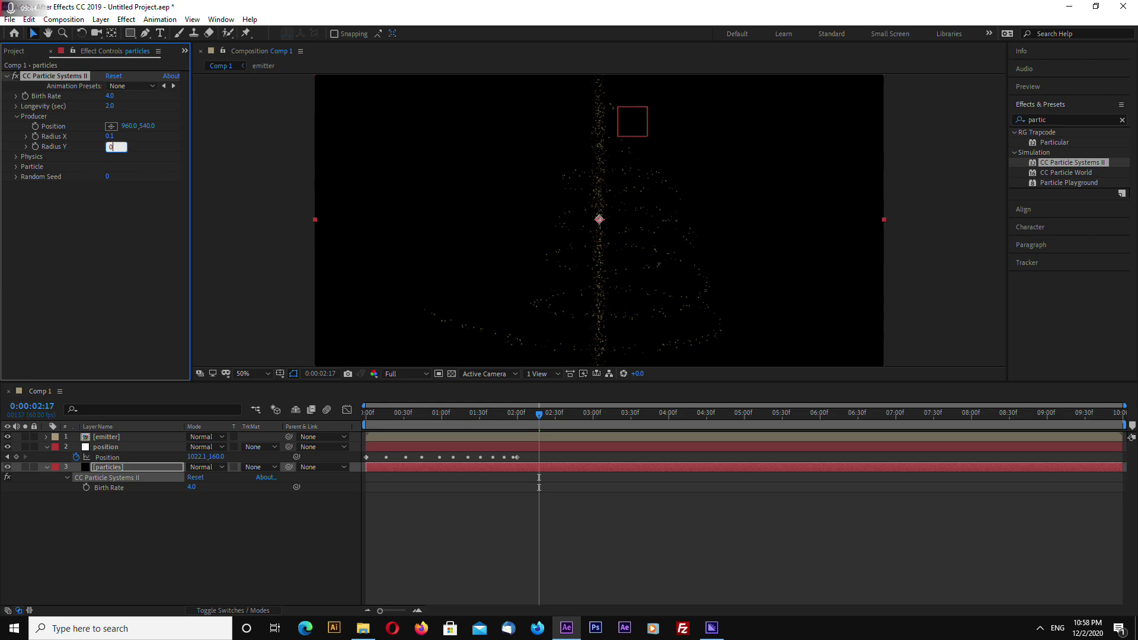
{"action": "key", "text": "Return"}
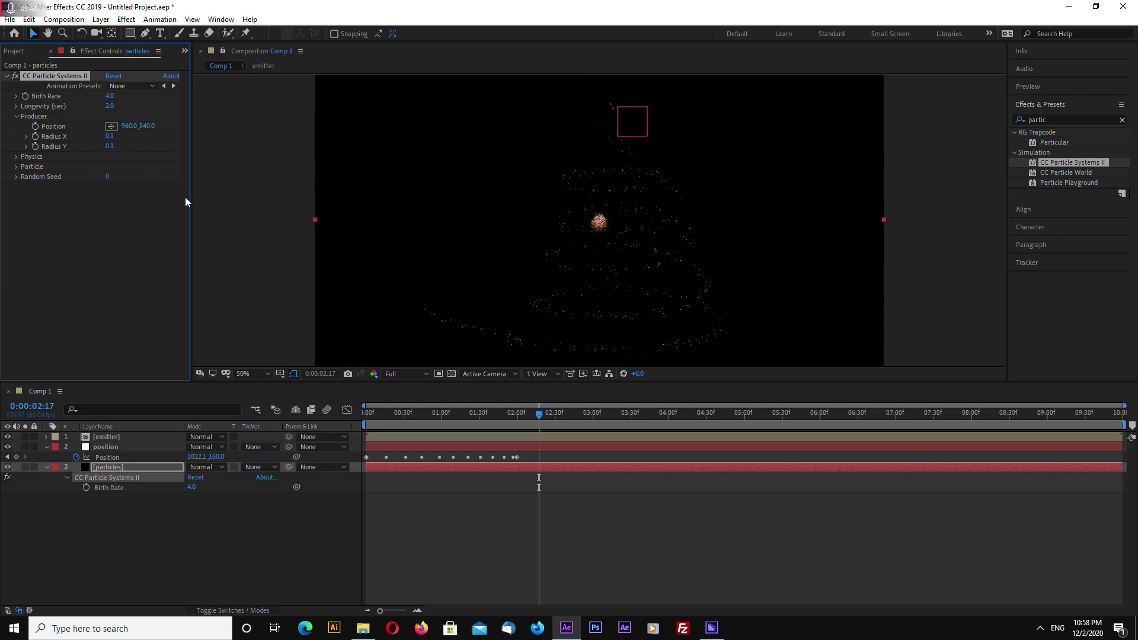
- Reduce the particles layer's Producer Radius X and Radius Y to 0.01
{"action": "left_click", "coordinate": [110, 136]}
{"action": "type", "text": "0.01"}
{"action": "key", "text": "Return"}
{"action": "left_click", "coordinate": [110, 148]}
{"action": "type", "text": "0.01"}
{"action": "key", "text": "Return"}
- Move the time to 0:00:02:44 and set the particles layer's Longevity to 3 seconds
{"action": "left_click", "coordinate": [520, 415]}
{"action": "left_click_drag", "start_coordinate": [520, 421], "coordinate": [573, 426]}
{"action": "left_click", "coordinate": [109, 106]}
{"action": "type", "text": "3"}
{"action": "key", "text": "Return"}
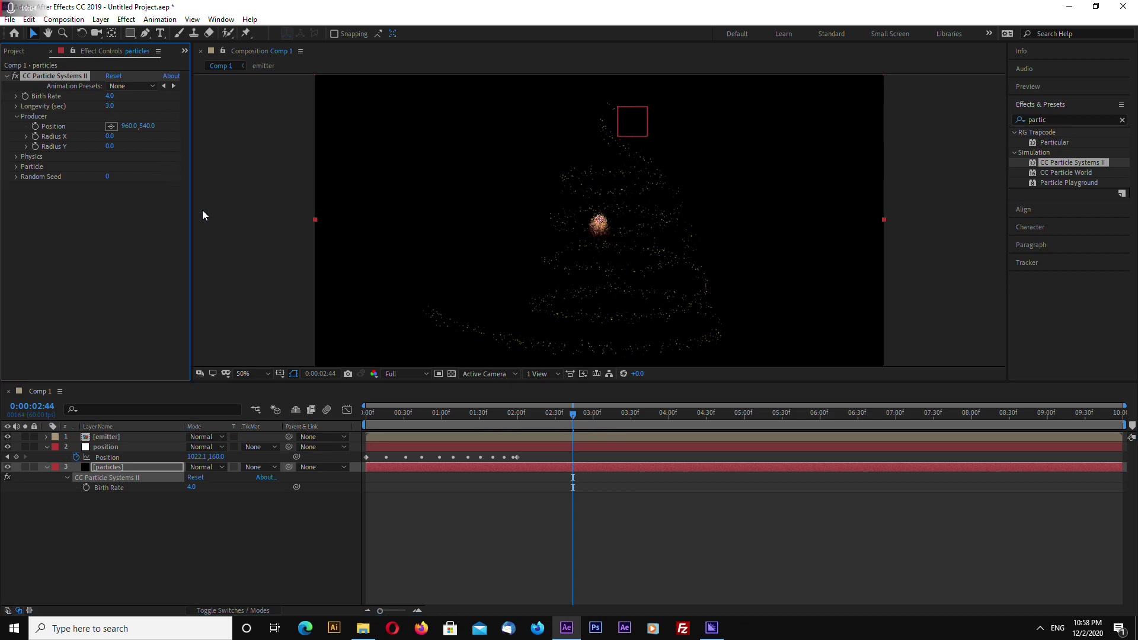
- Link the particles layer's Producer Position to the position layer's Position and check the trail at 0:00:02:00
{"action": "left_click", "coordinate": [138, 511]}
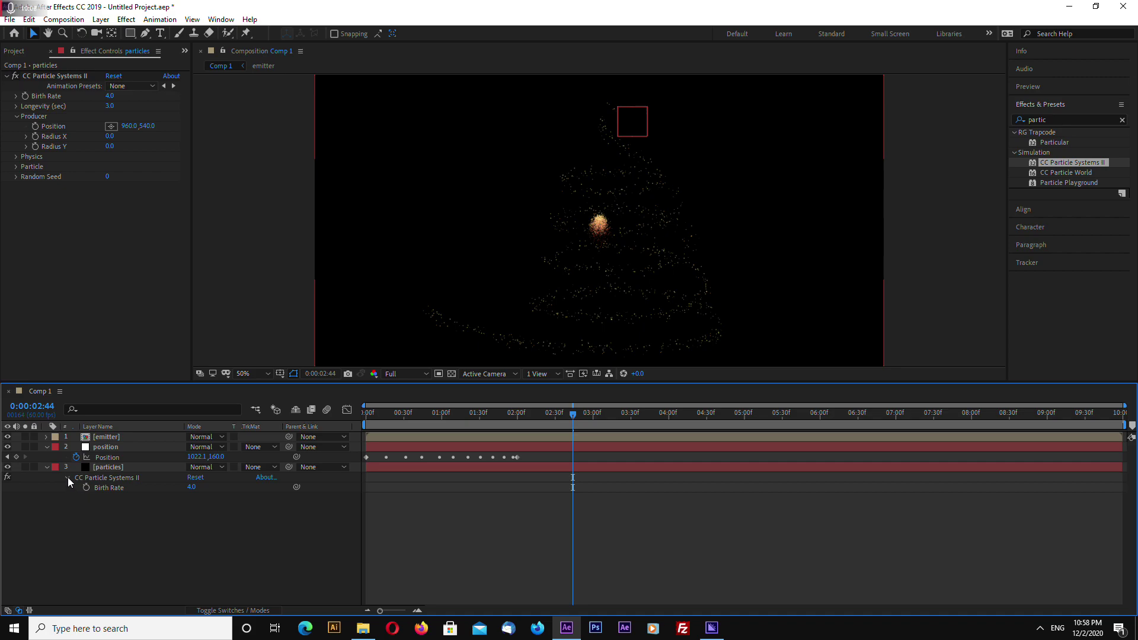
{"action": "left_click", "coordinate": [104, 468]}
{"action": "left_click", "coordinate": [67, 478]}
{"action": "left_click", "coordinate": [68, 478]}
{"action": "left_click", "coordinate": [77, 508]}
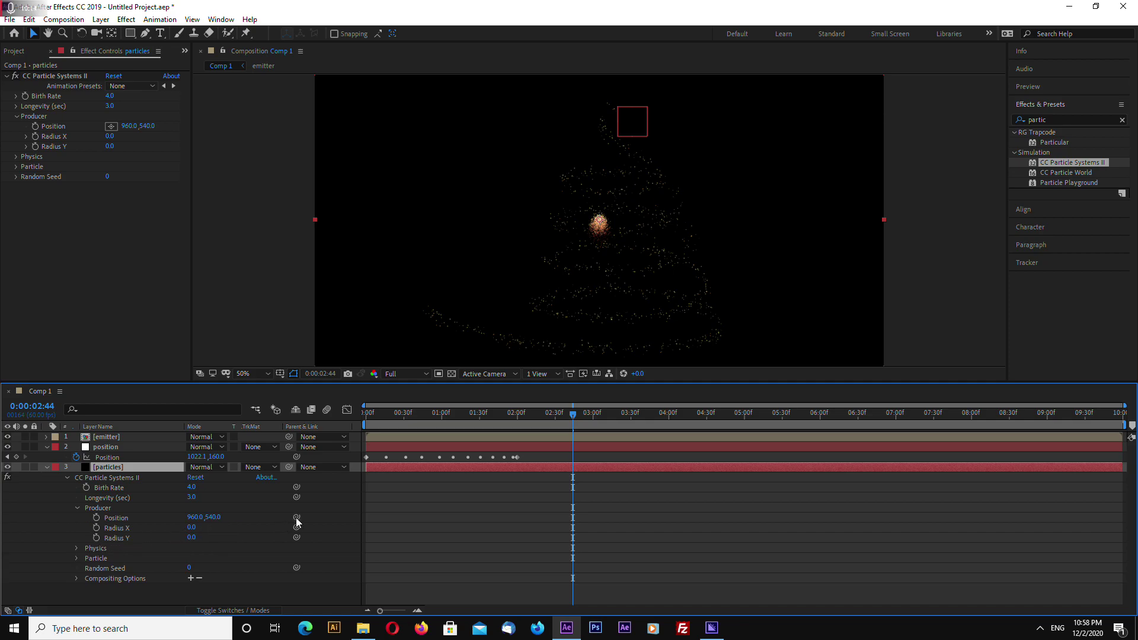
{"action": "left_click_drag", "start_coordinate": [296, 518], "coordinate": [105, 461]}
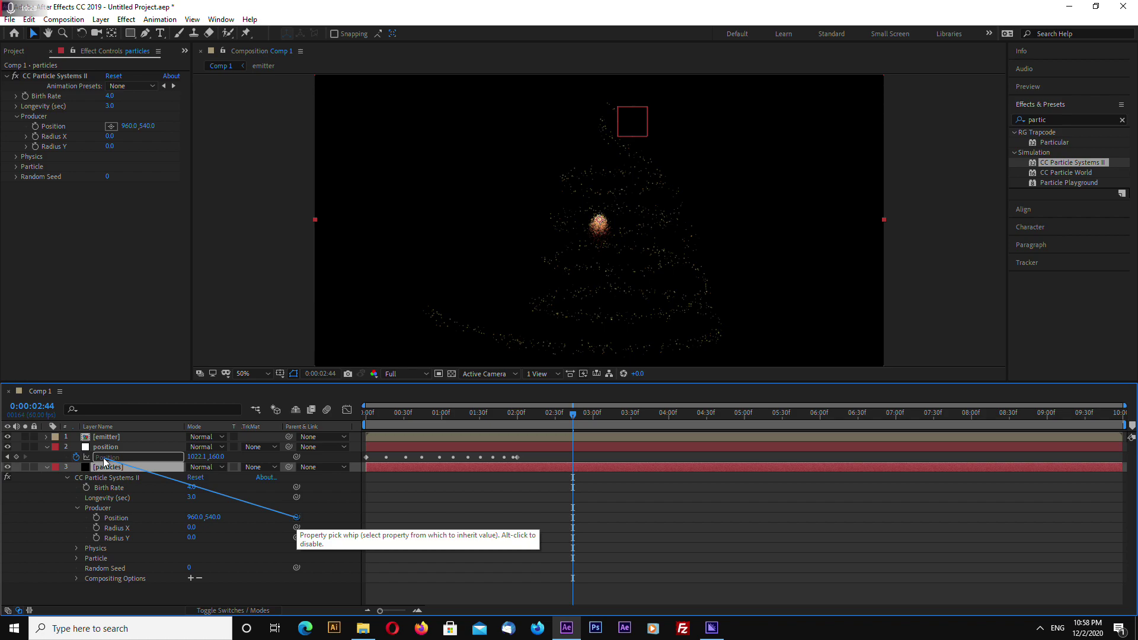
{"action": "left_click_drag", "start_coordinate": [105, 461], "coordinate": [106, 460]}
{"action": "left_click_drag", "start_coordinate": [569, 417], "coordinate": [518, 425]}
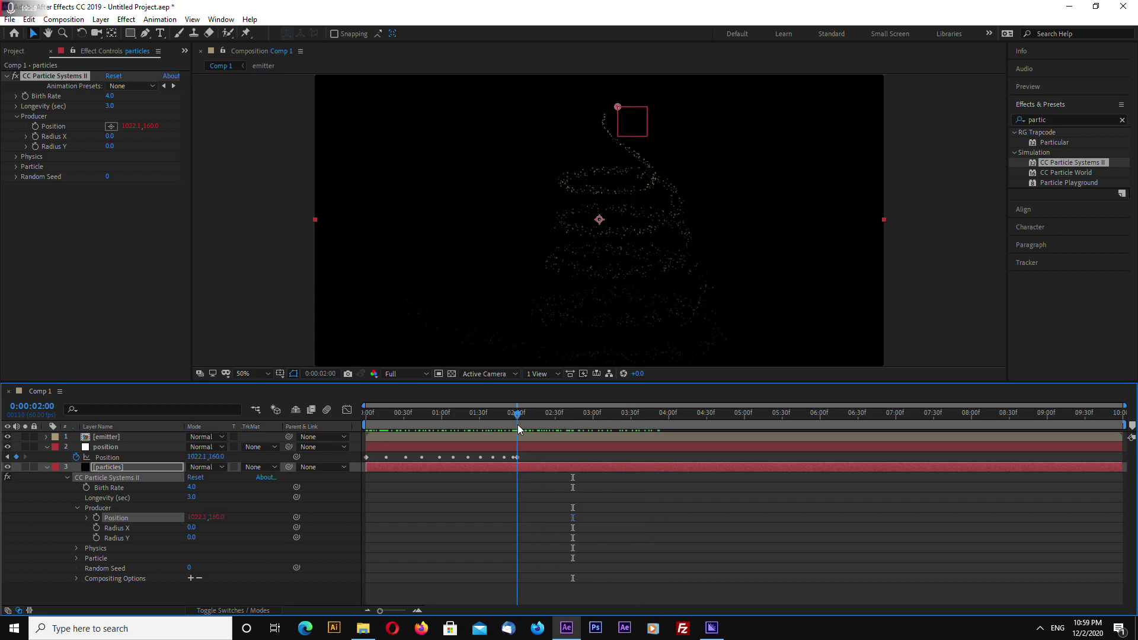
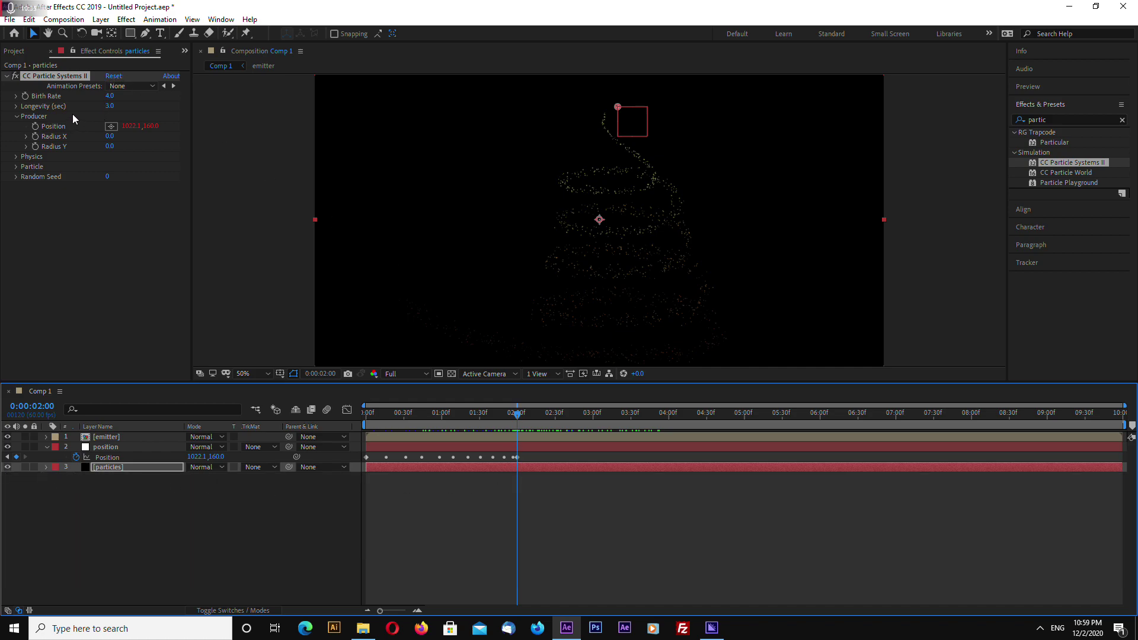
- Keyframe the particles layer's Birth Rate at 0:00:02:00 and one frame earlier at 0:00:01:59
{"action": "left_click", "coordinate": [25, 97]}
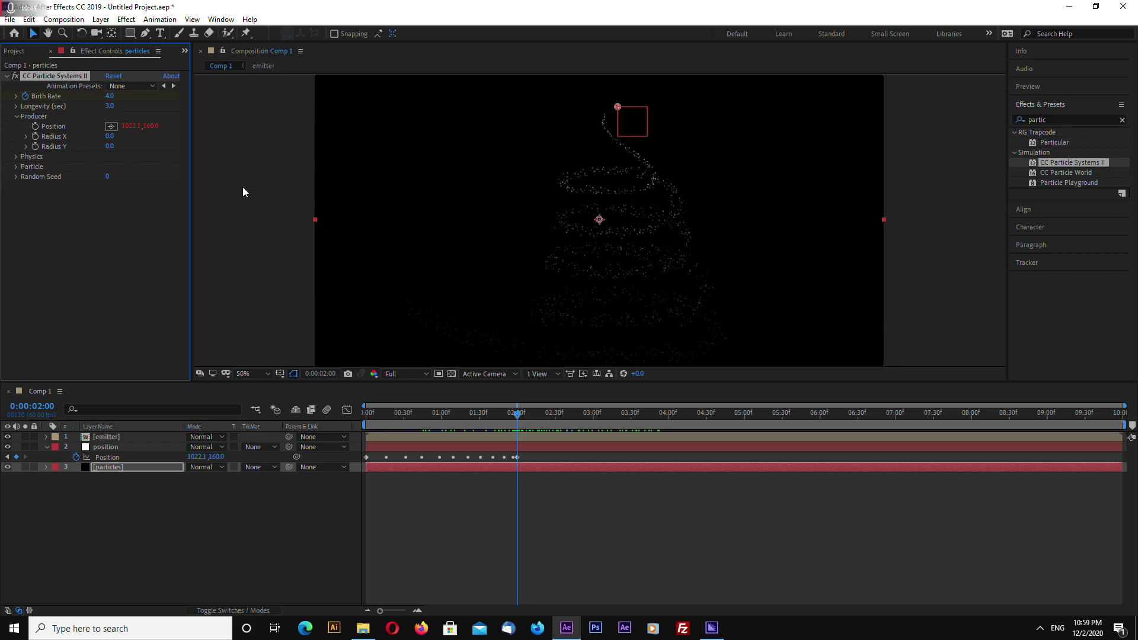
{"action": "key", "text": "Page_Up"}
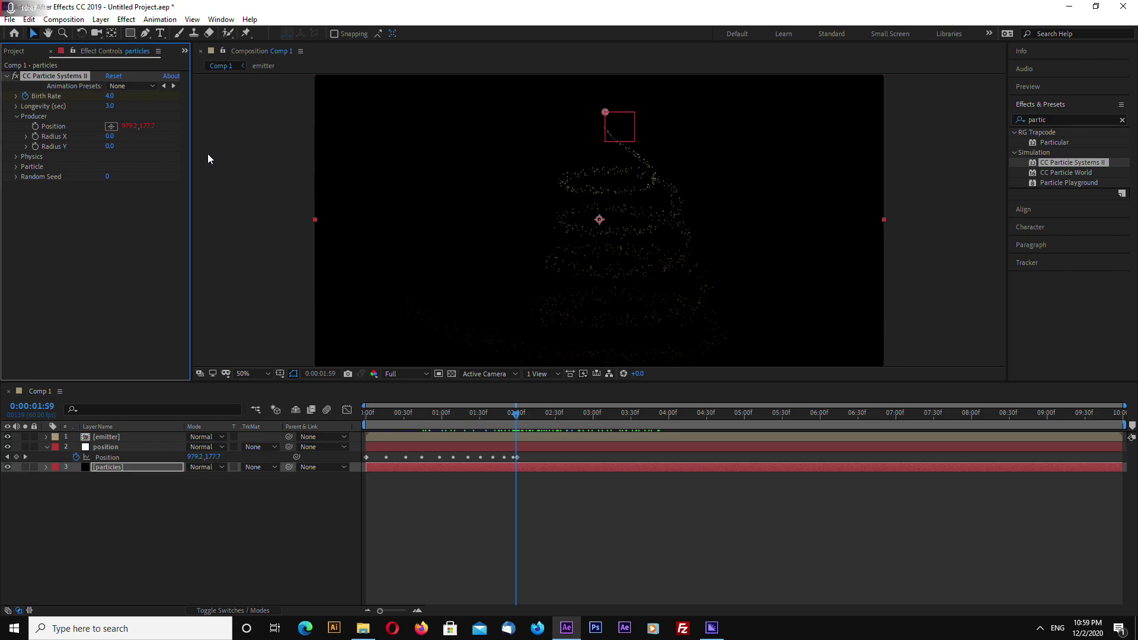
{"action": "left_click", "coordinate": [121, 468]}
{"action": "key", "text": "u"}
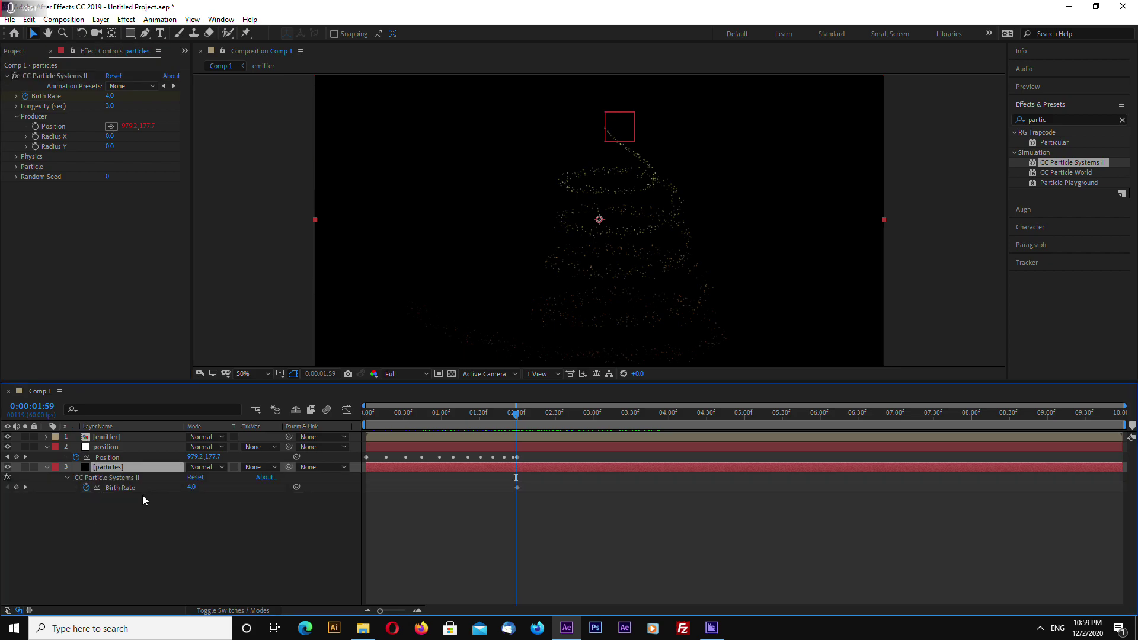
{"action": "left_click", "coordinate": [16, 488]}
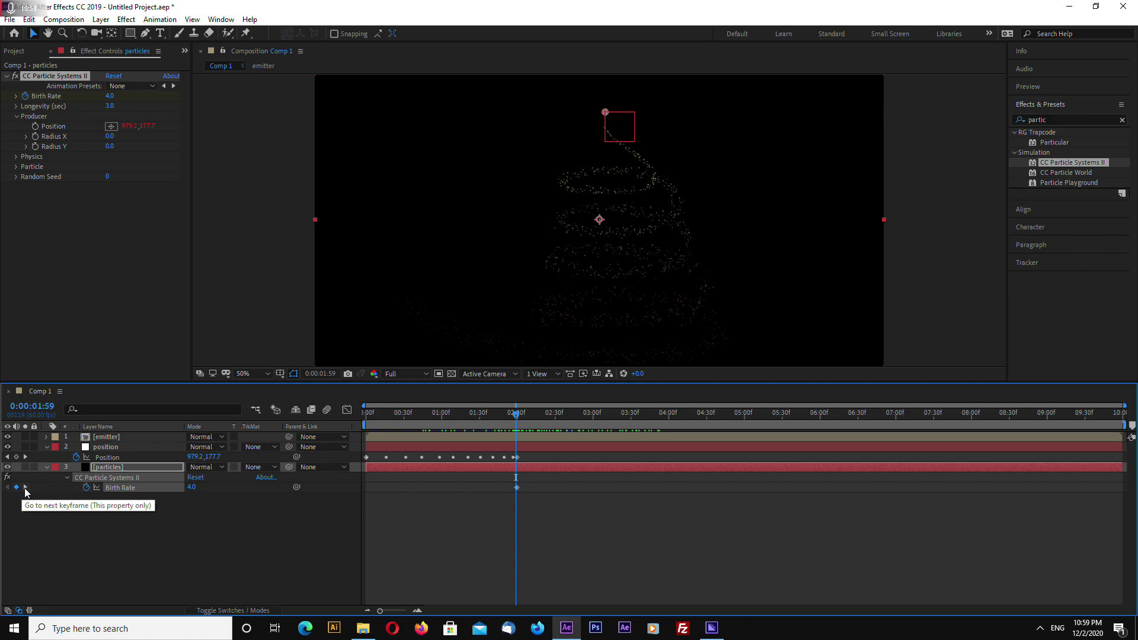
- At 0:00:02:00, set the particles layer's Birth Rate to 0 and its Longevity to 4 seconds
{"action": "left_click", "coordinate": [25, 487]}
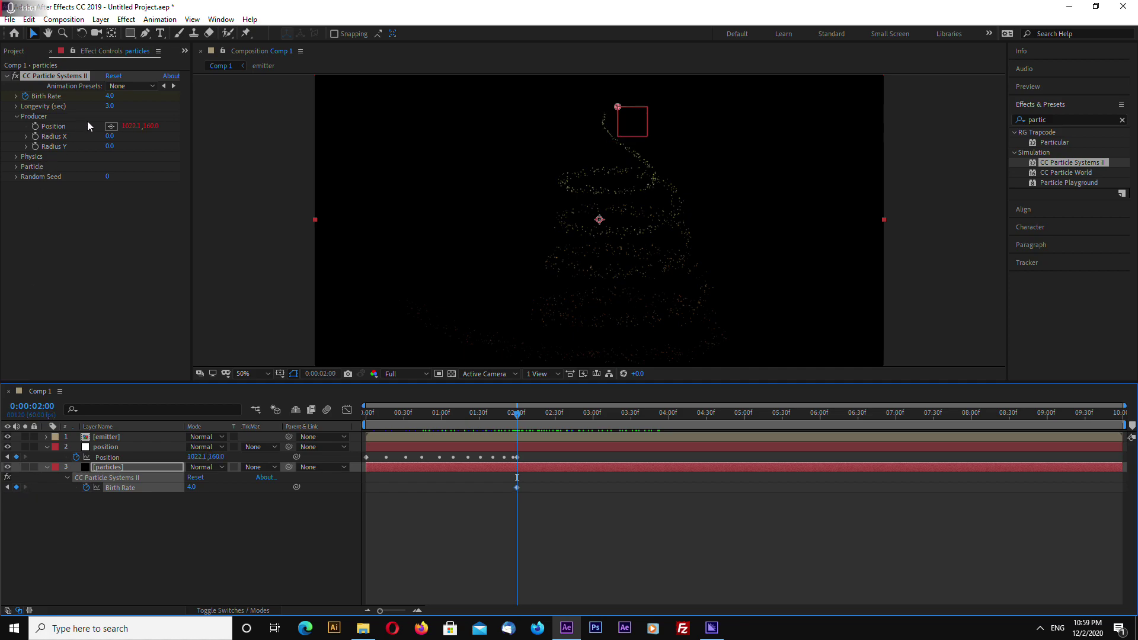
{"action": "left_click_drag", "start_coordinate": [542, 414], "coordinate": [517, 421]}
{"action": "left_click", "coordinate": [110, 106]}
{"action": "type", "text": "4"}
{"action": "key", "text": "Return"}
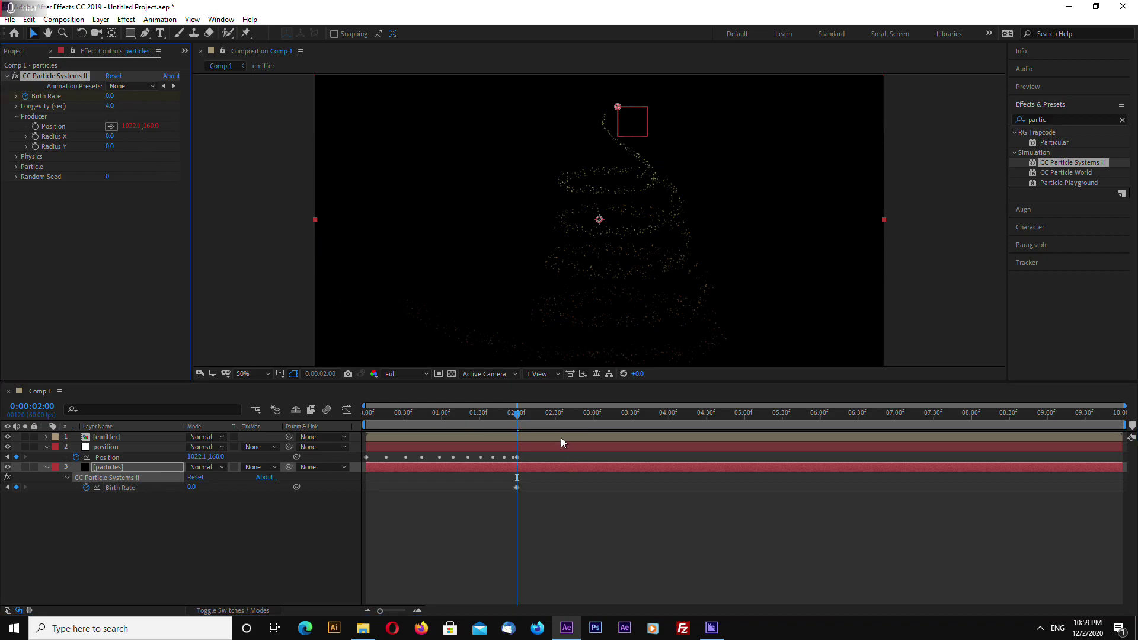
{"action": "left_click_drag", "start_coordinate": [575, 383], "coordinate": [575, 396]}
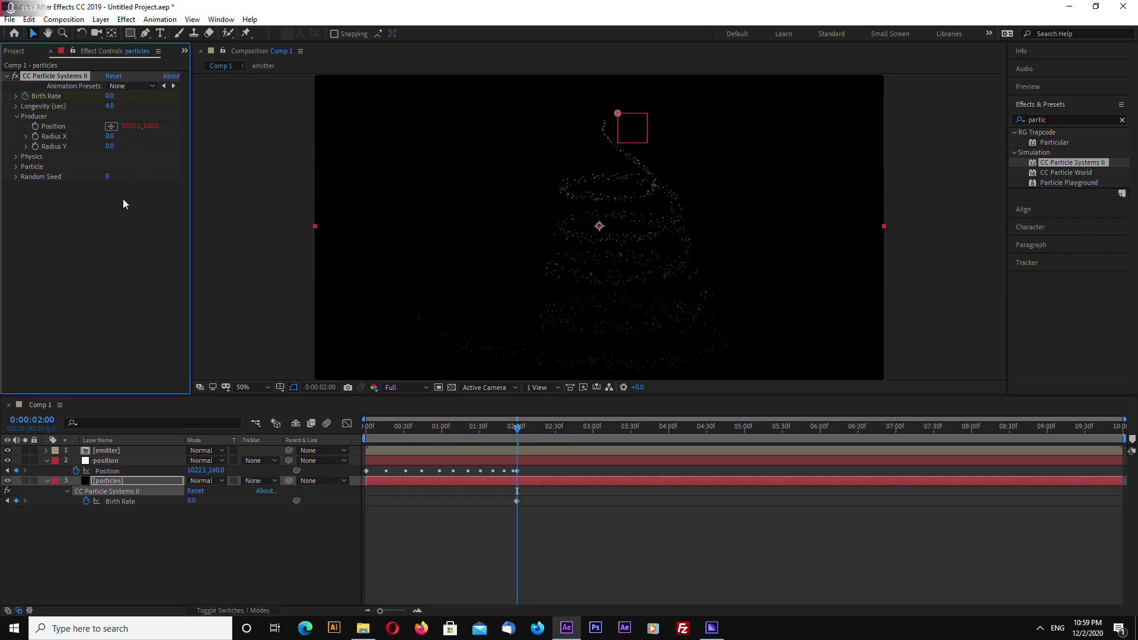
- Set the particles layer's Random Seed to 10 and check the trail at 0:00:02:37
{"action": "left_click", "coordinate": [107, 176]}
{"action": "type", "text": "10"}
{"action": "key", "text": "Return"}
{"action": "left_click", "coordinate": [16, 167]}
{"action": "left_click", "coordinate": [16, 167]}
{"action": "left_click", "coordinate": [16, 157]}
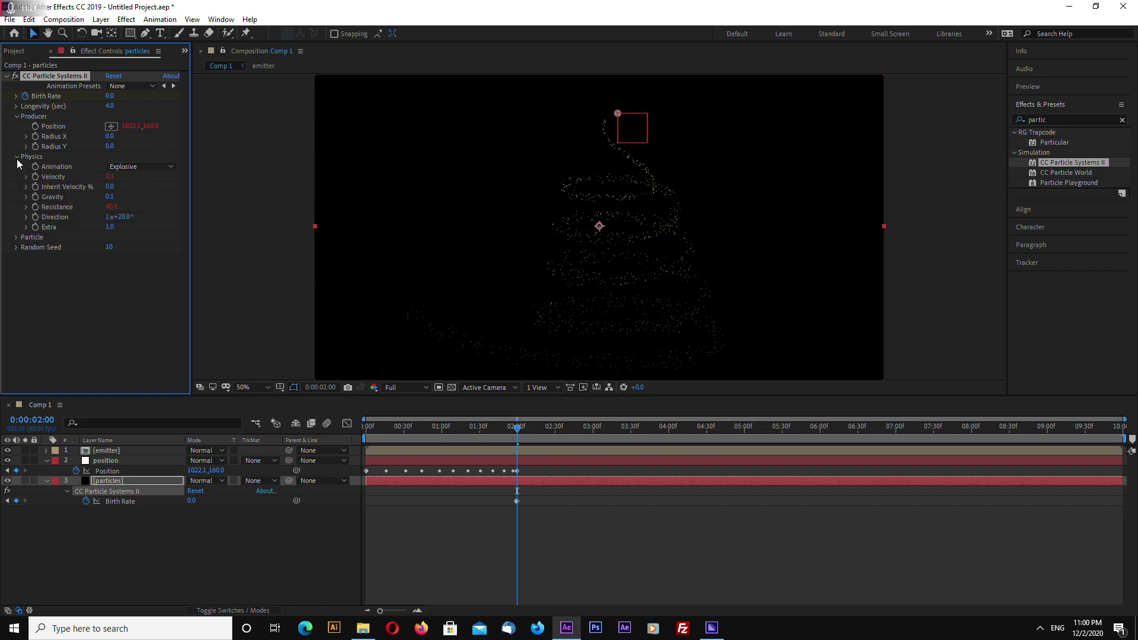
{"action": "left_click", "coordinate": [17, 157]}
{"action": "left_click", "coordinate": [523, 431]}
{"action": "left_click_drag", "start_coordinate": [523, 430], "coordinate": [566, 453]}
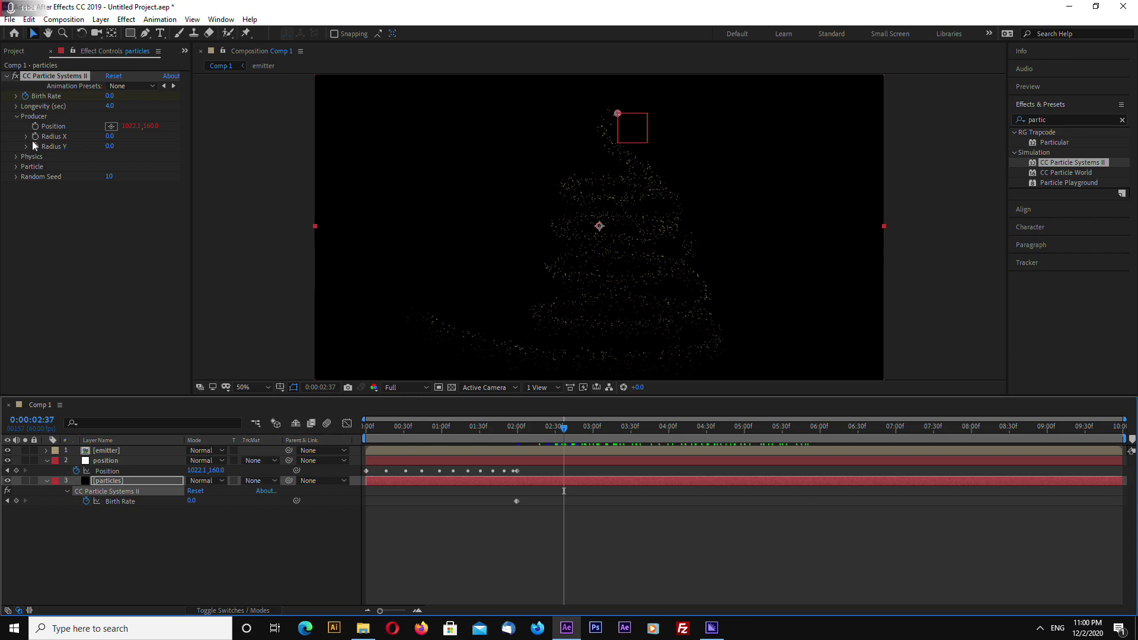
- Add the expression wiggle(50,0.03) to the Physics Gravity of the particles layer
{"action": "left_click", "coordinate": [113, 451]}
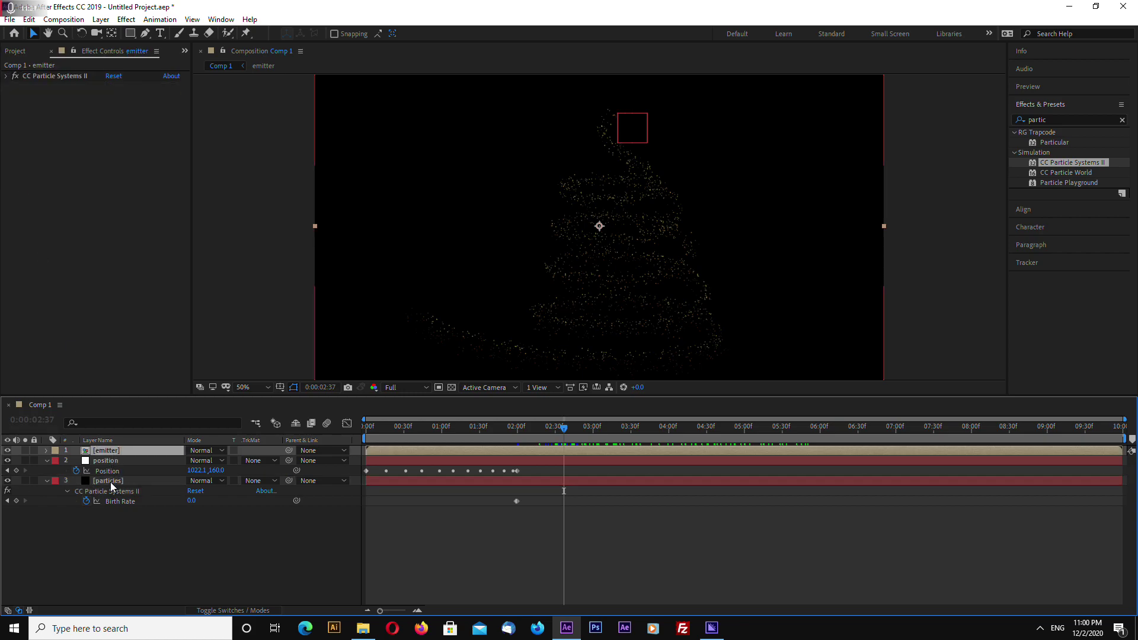
{"action": "left_click", "coordinate": [110, 481]}
{"action": "left_click", "coordinate": [16, 157]}
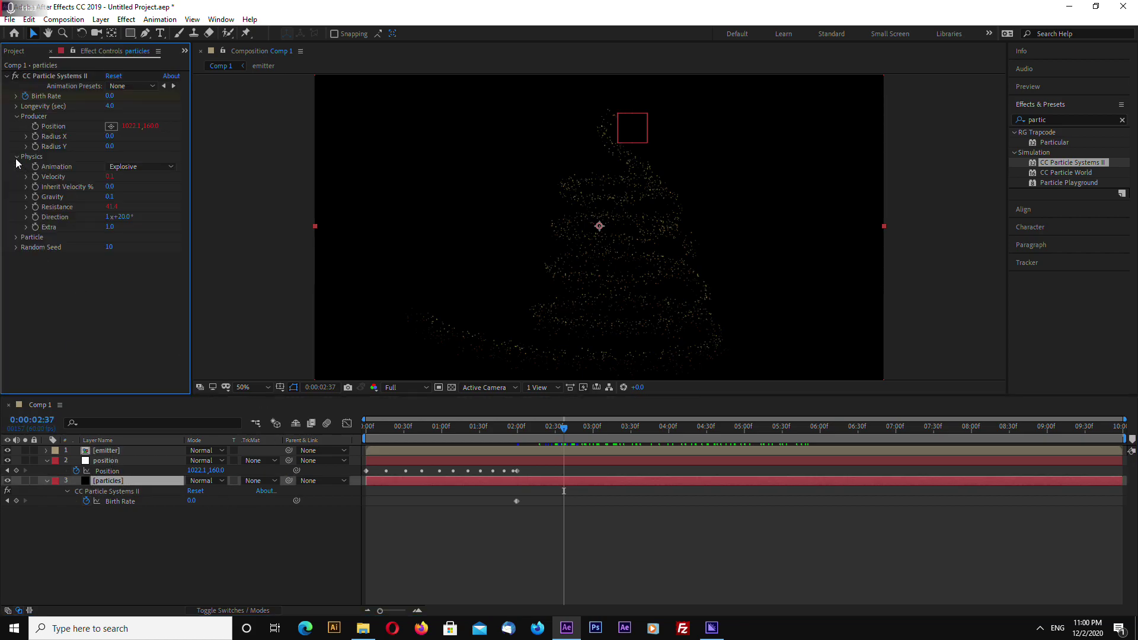
{"action": "left_click", "coordinate": [111, 197]}
{"action": "left_click", "coordinate": [35, 197], "text": "alt"}
{"action": "type", "text": "wiggl"}
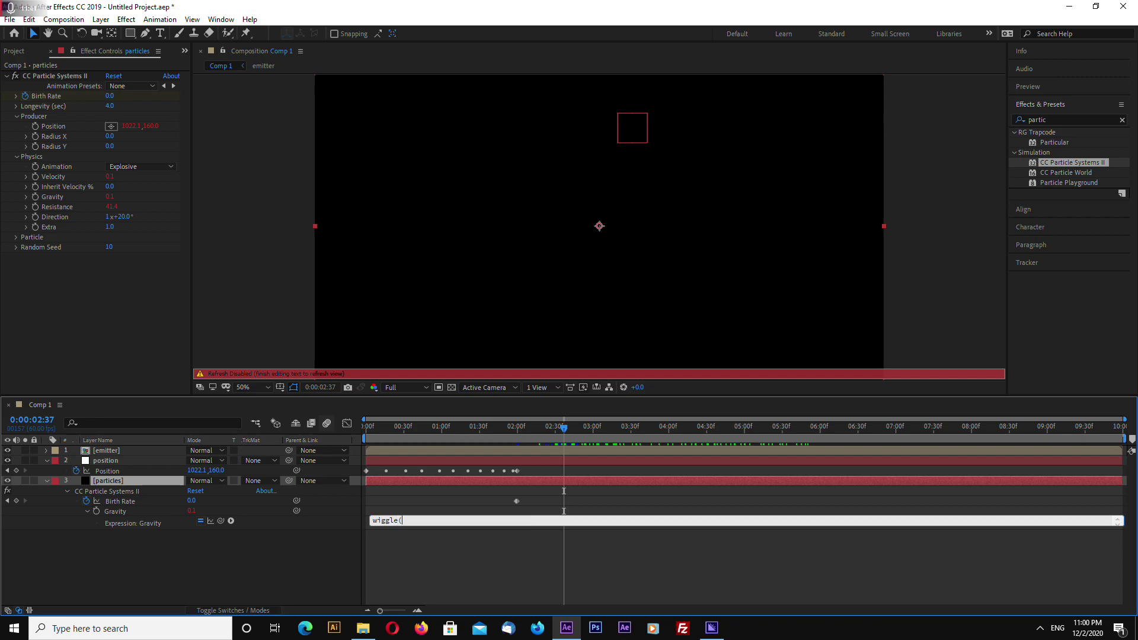
{"action": "type", "text": "e(50,0.03"}
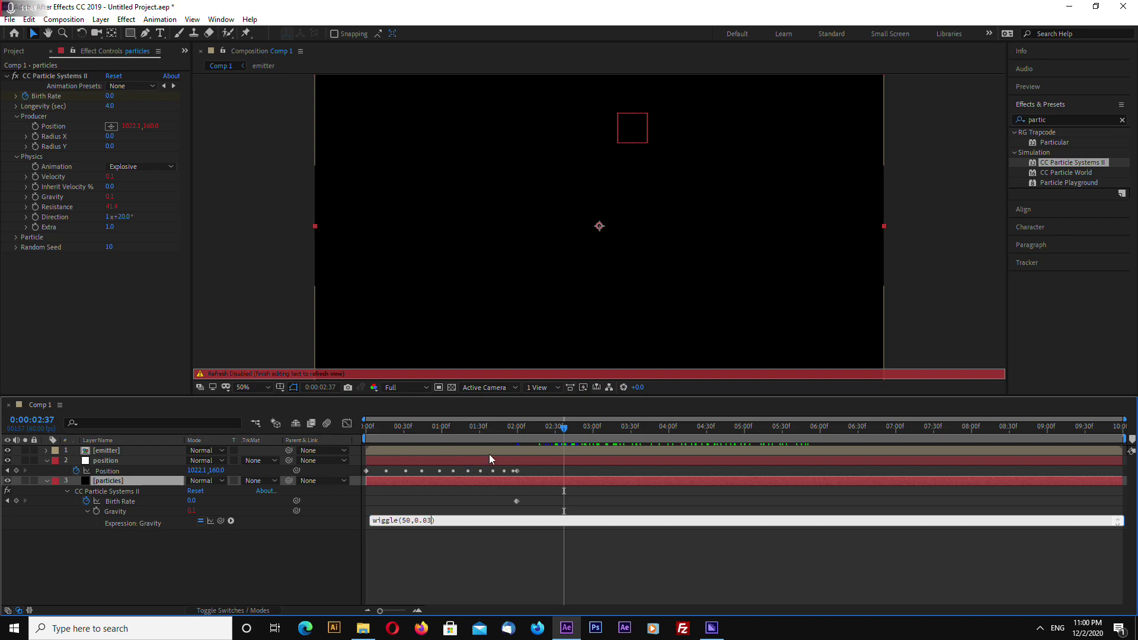
{"action": "left_click", "coordinate": [919, 329]}
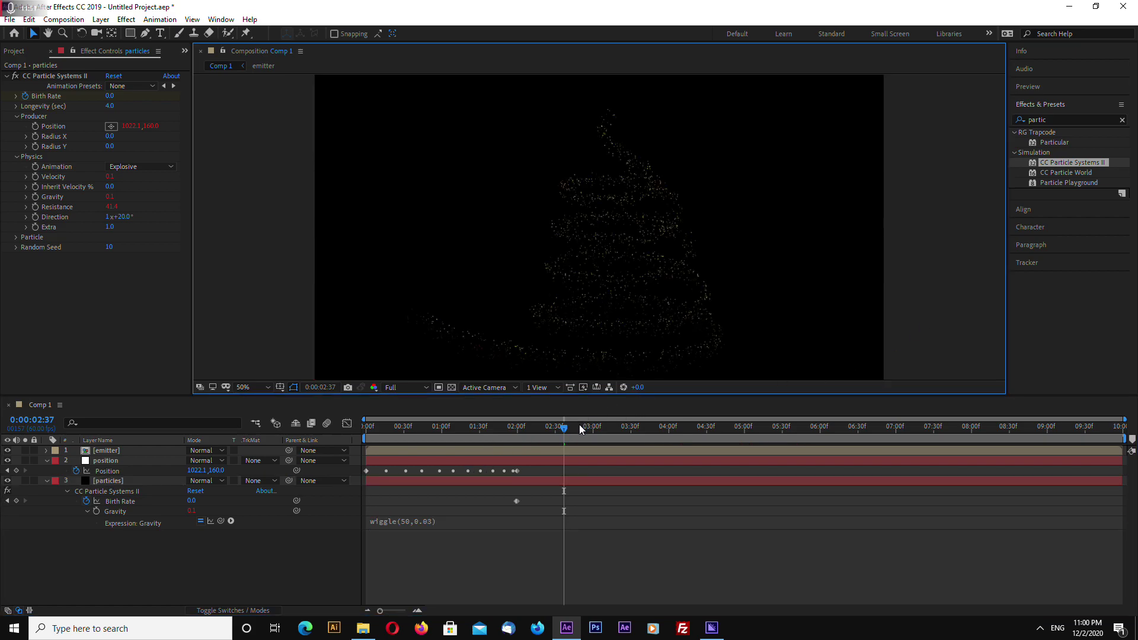
- Copy the particles layer's Gravity expression wiggle(50,0.03) to the emitter layer's Gravity
{"action": "left_click", "coordinate": [427, 523]}
{"action": "left_click", "coordinate": [448, 520]}
{"action": "left_click_drag", "start_coordinate": [447, 520], "coordinate": [355, 525]}
{"action": "key", "text": "ctrl+c"}
{"action": "left_click", "coordinate": [209, 332]}
{"action": "left_click", "coordinate": [107, 451]}
{"action": "left_click", "coordinate": [15, 89]}
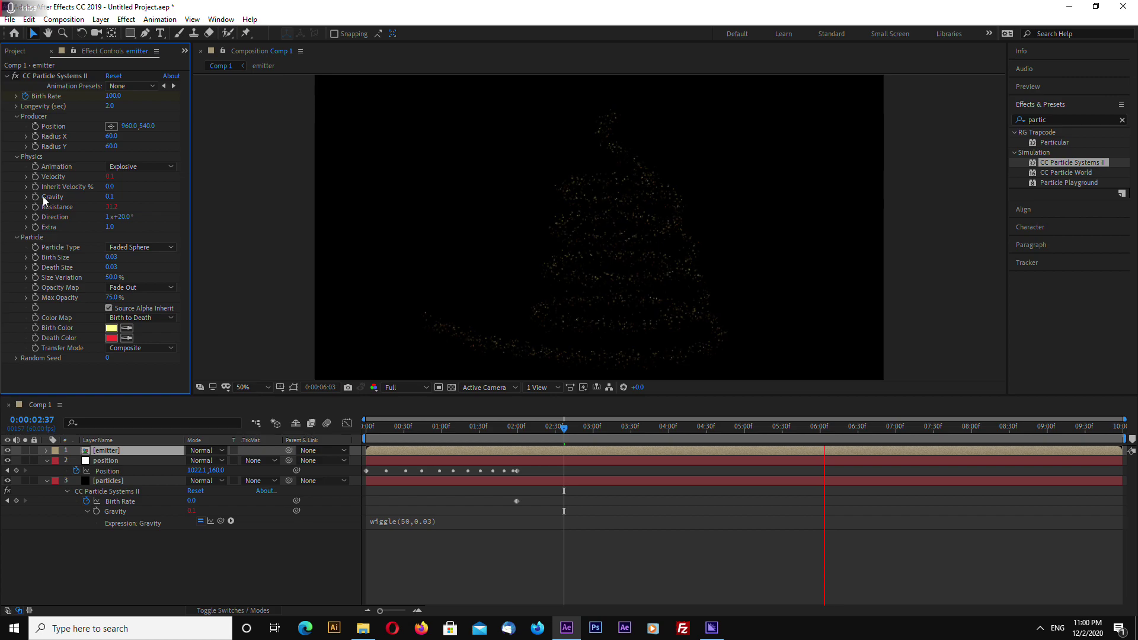
{"action": "left_click", "coordinate": [35, 197], "text": "alt"}
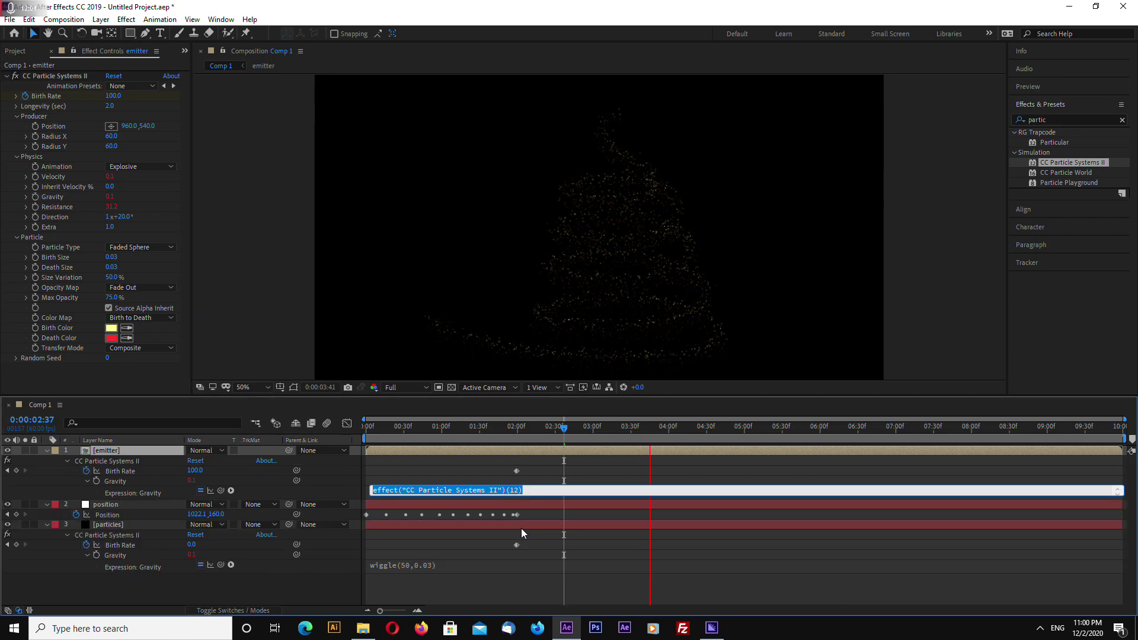
{"action": "key", "text": "ctrl+v"}
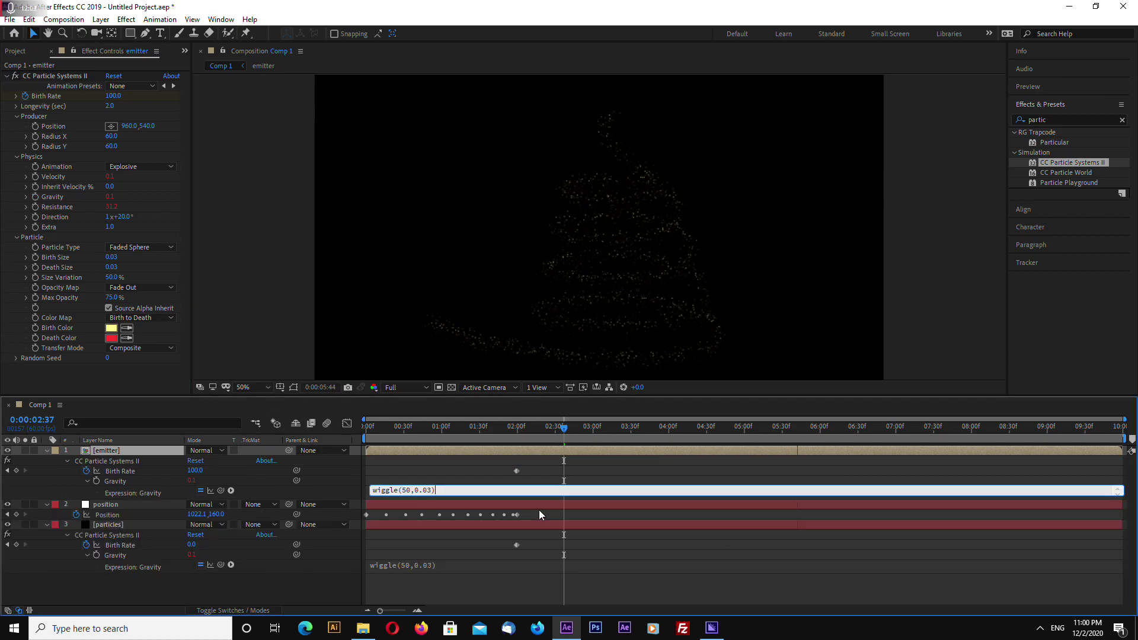
{"action": "left_click", "coordinate": [290, 337]}
- Preview the animation from 0:00:04:30 and collapse the properties of the emitter, position and particles layers
{"action": "left_click", "coordinate": [706, 427]}
{"action": "key", "text": "space"}
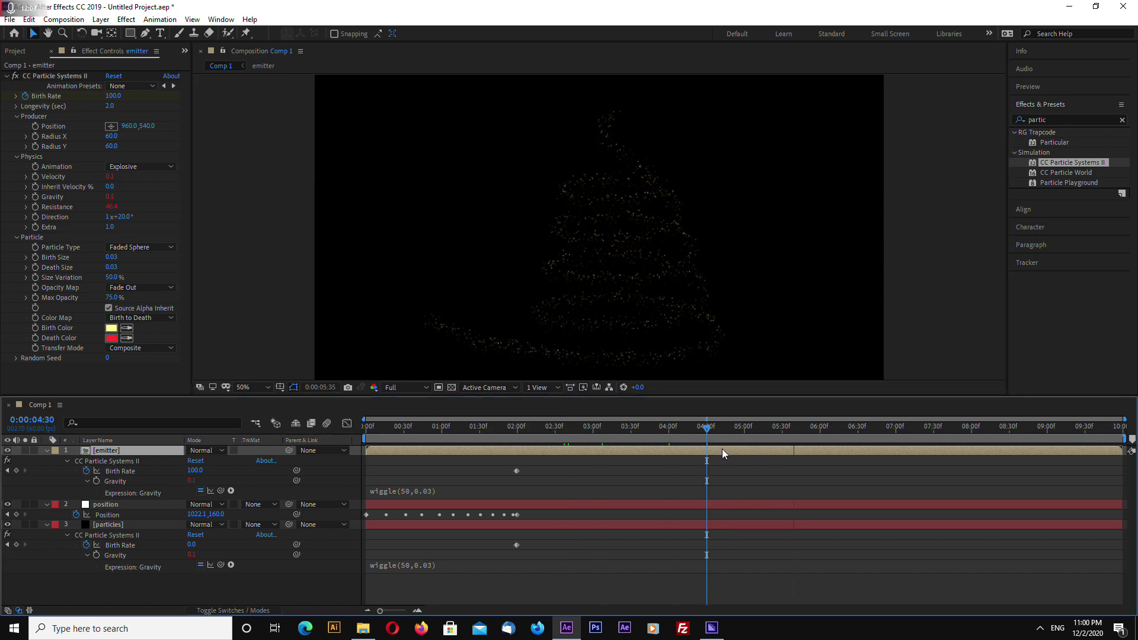
{"action": "key", "text": "space"}
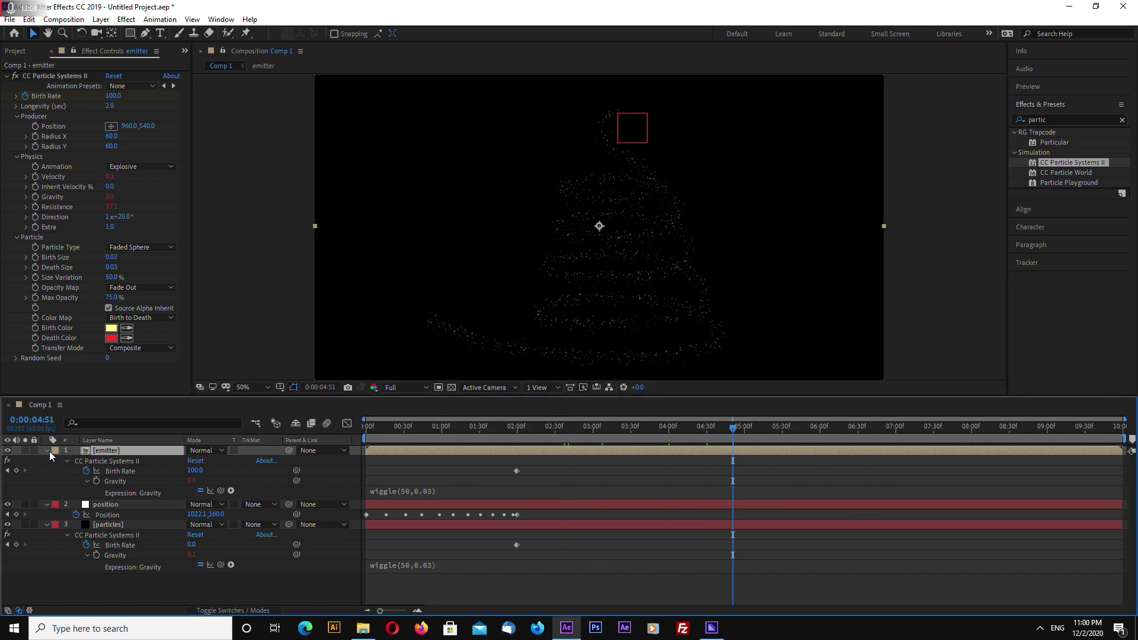
{"action": "left_click", "coordinate": [47, 450]}
{"action": "left_click", "coordinate": [46, 481]}
{"action": "left_click", "coordinate": [46, 460]}
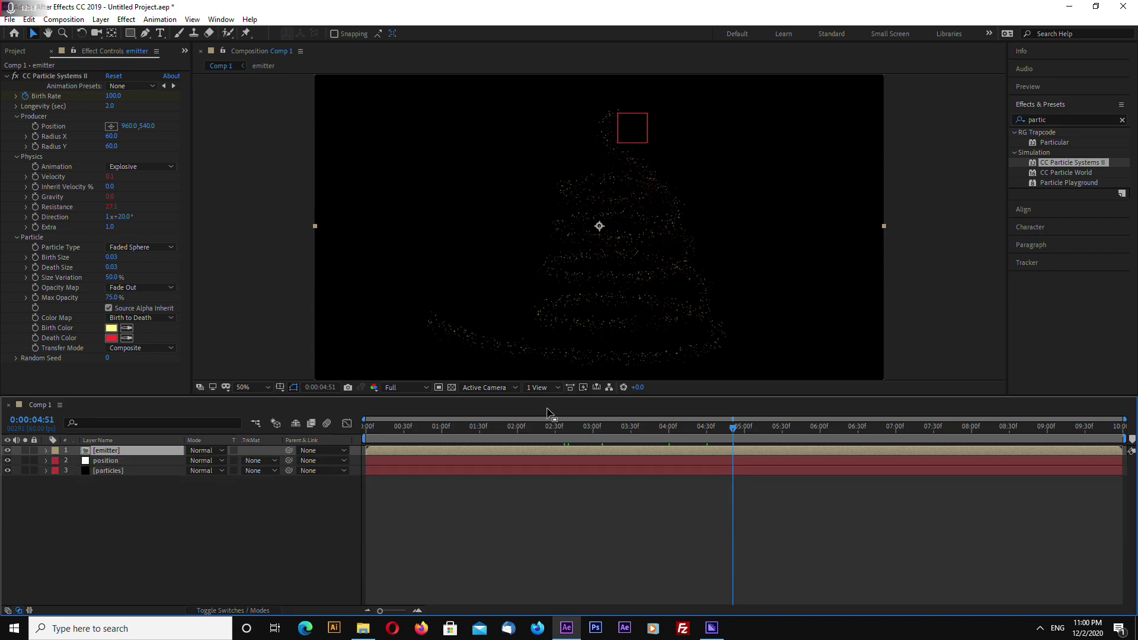
{"action": "left_click_drag", "start_coordinate": [548, 396], "coordinate": [560, 411]}
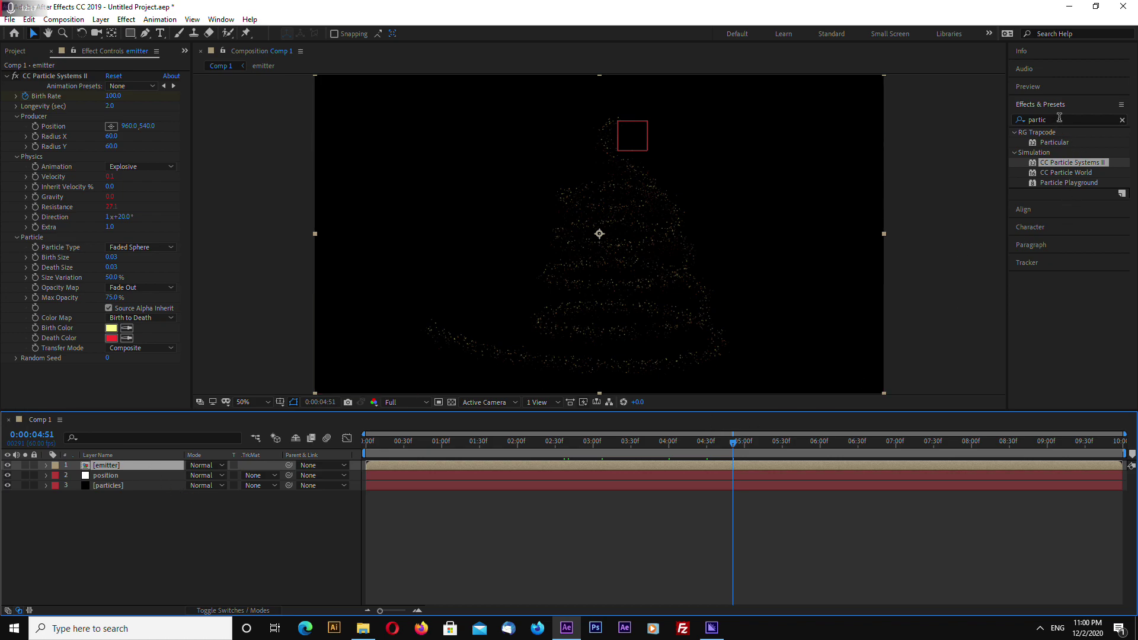
- Create a new adjustment layer above the emitter layer in Comp 1
{"action": "left_click", "coordinate": [148, 485]}
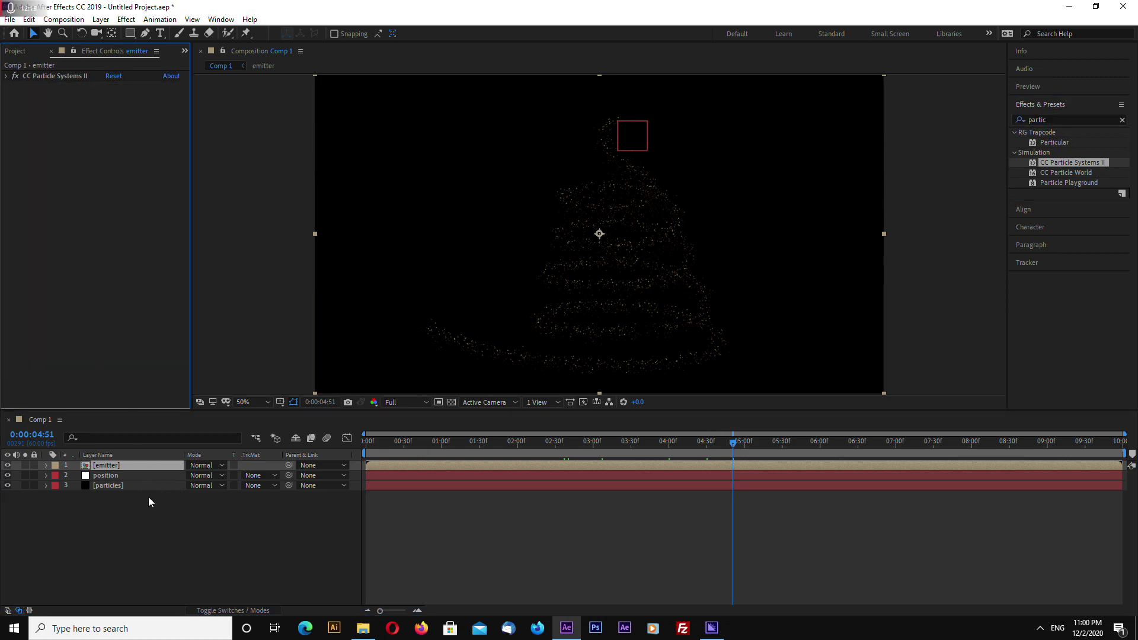
{"action": "right_click", "coordinate": [144, 485]}
{"action": "right_click", "coordinate": [129, 504]}
{"action": "mouse_move", "coordinate": [169, 389]}
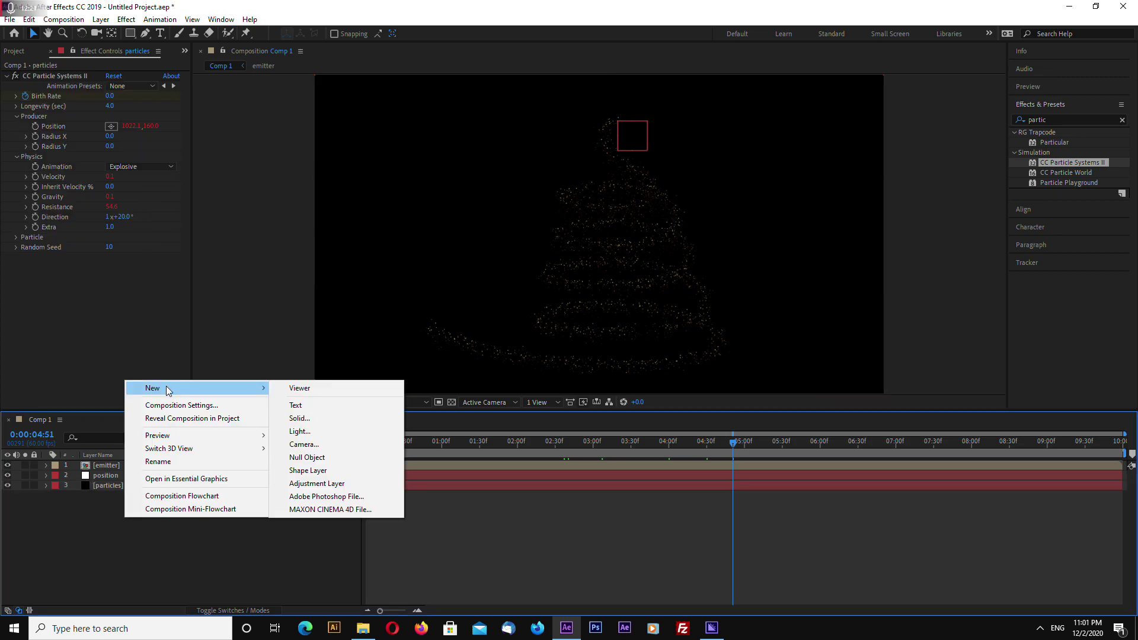
{"action": "left_click", "coordinate": [314, 484]}
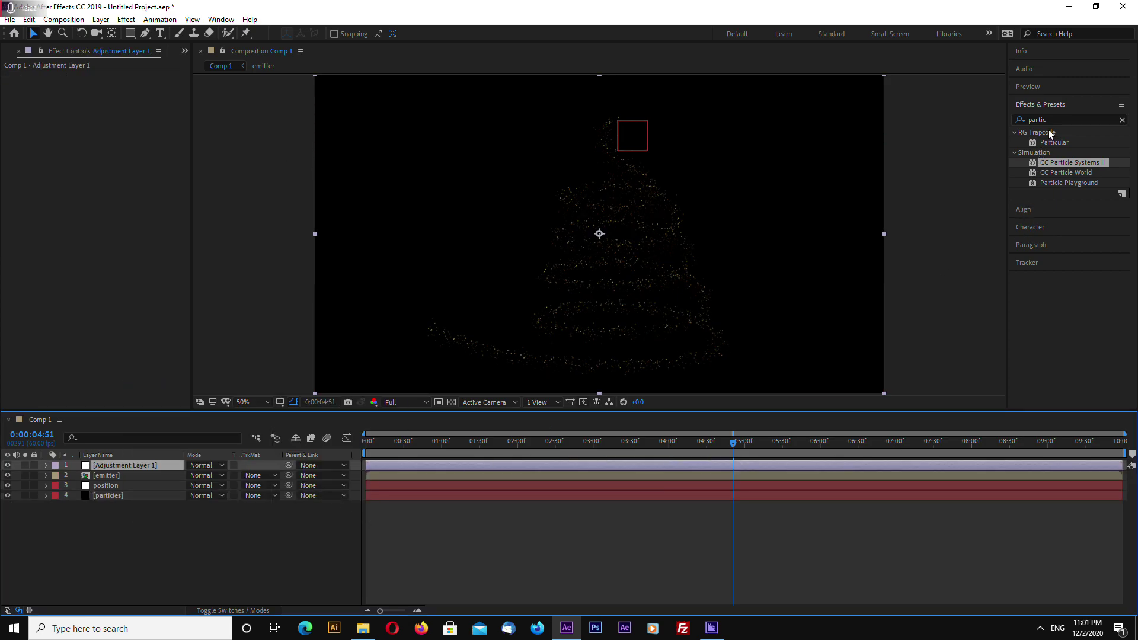
- Find the Glow effect by searching for "glow" and apply it to the adjustment layer
{"action": "left_click", "coordinate": [1023, 119]}
{"action": "key", "text": "BackSpace"}
{"action": "key", "text": "BackSpace"}
{"action": "key", "text": "BackSpace"}
{"action": "key", "text": "BackSpace"}
{"action": "key", "text": "BackSpace"}
{"action": "key", "text": "BackSpace"}
{"action": "type", "text": "glow"}
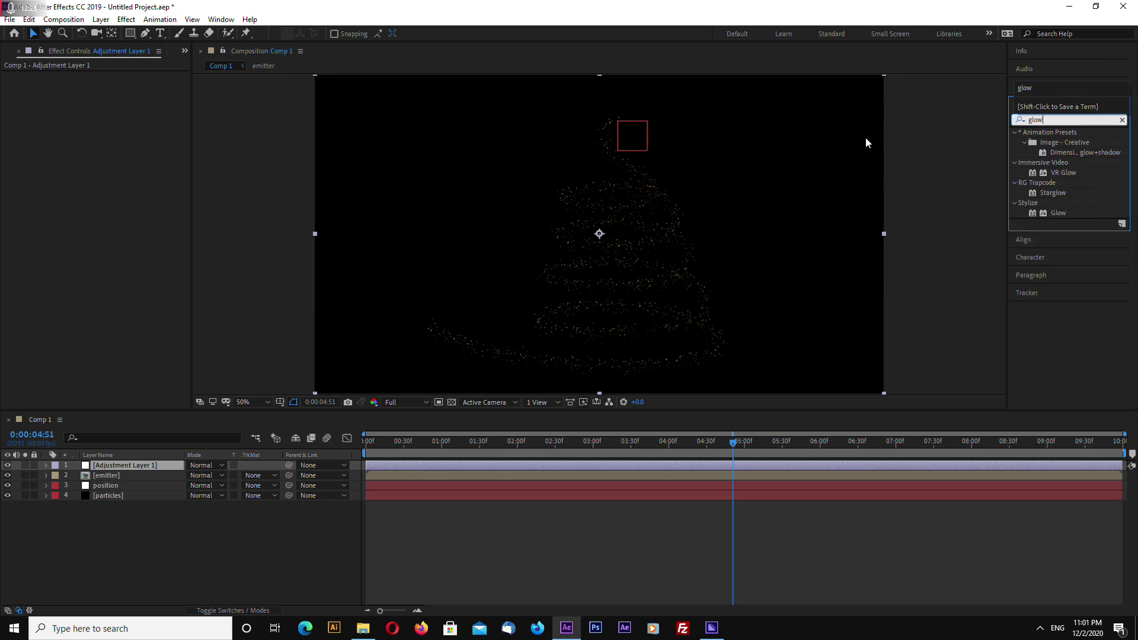
{"action": "left_click_drag", "start_coordinate": [1055, 219], "coordinate": [599, 80]}
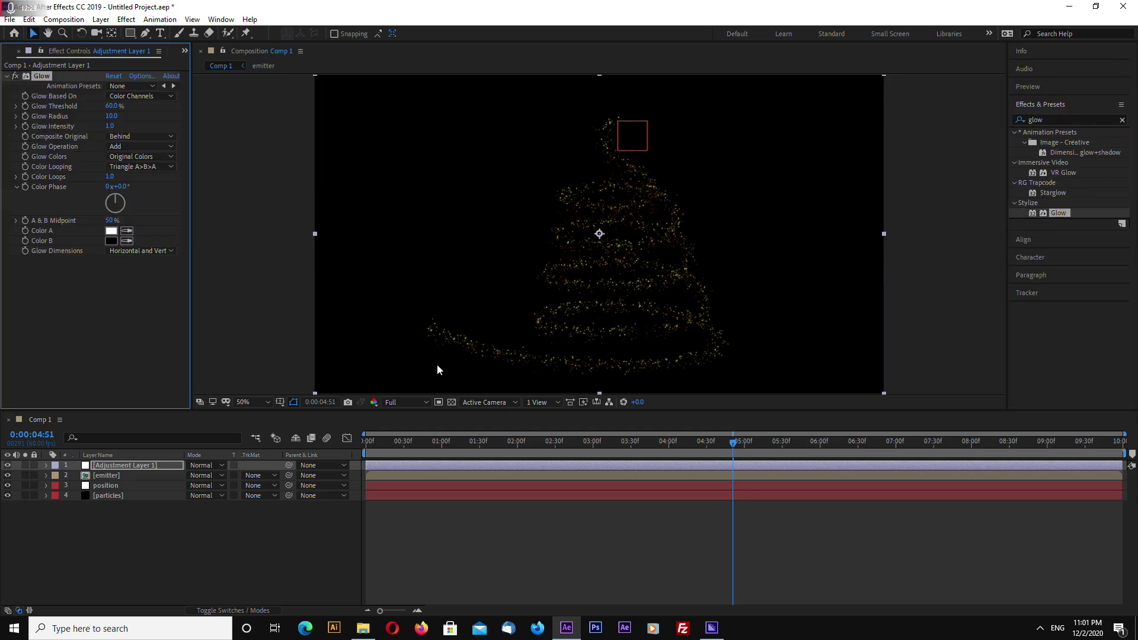
- Set the Glow Threshold to 20% and duplicate the Glow effect on the adjustment layer
{"action": "key", "text": "slash"}
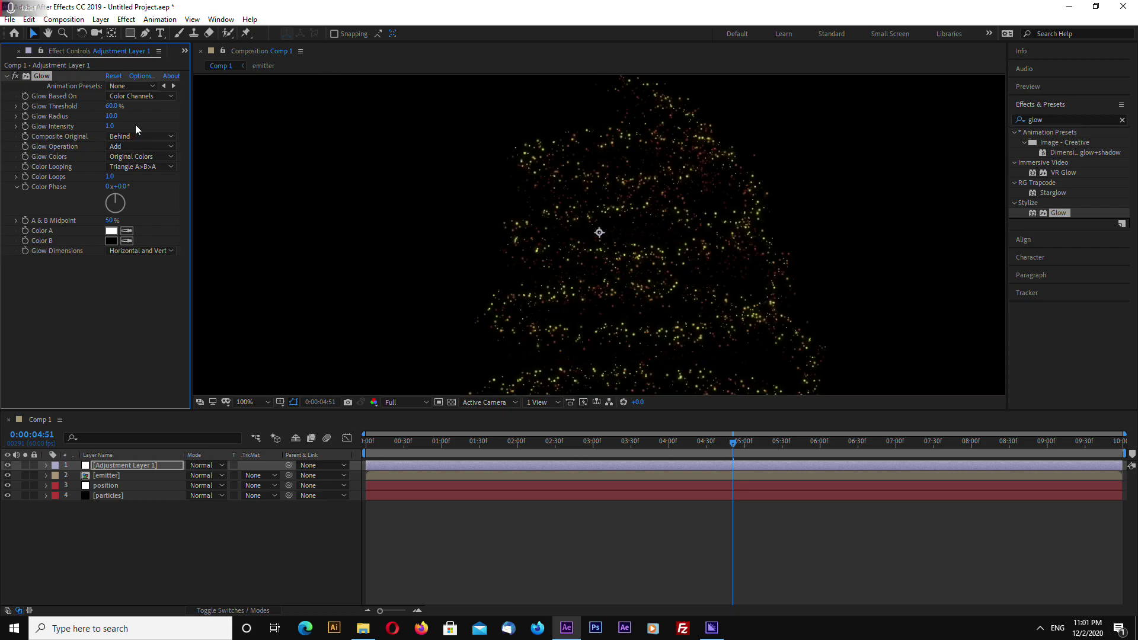
{"action": "key", "text": "shift+Tab"}
{"action": "type", "text": "20"}
{"action": "key", "text": "Return"}
{"action": "key", "text": "ctrl+d"}
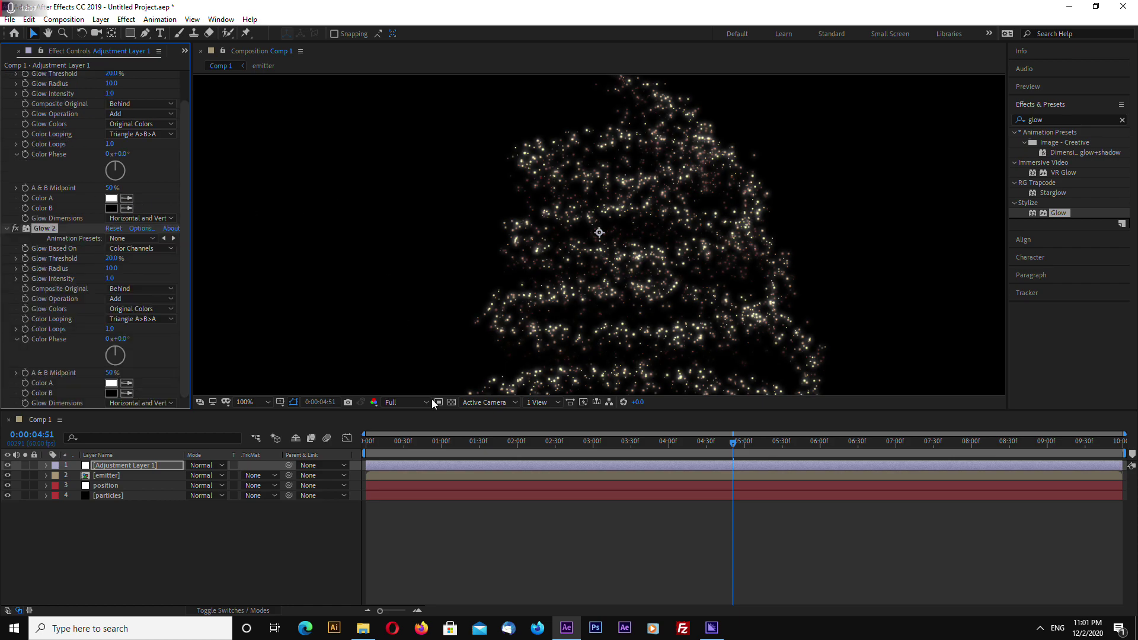
{"action": "left_click_drag", "start_coordinate": [451, 412], "coordinate": [461, 445]}
{"action": "key", "text": "comma"}
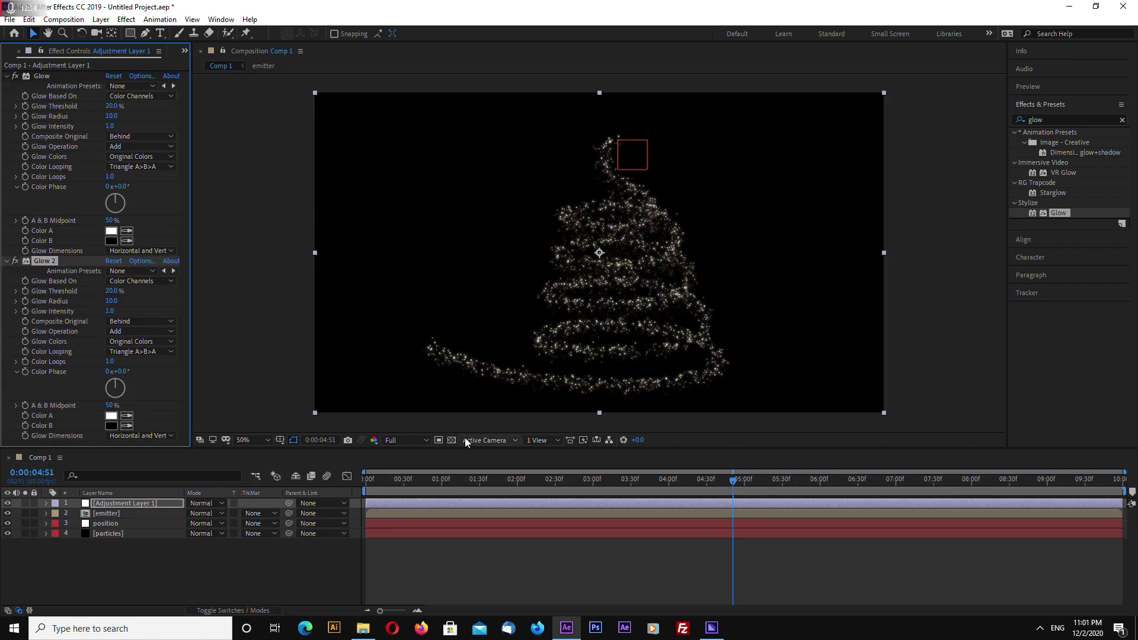
- Try a Glow Intensity of 0.5 on the first Glow effect, then undo it
{"action": "key", "text": "period"}
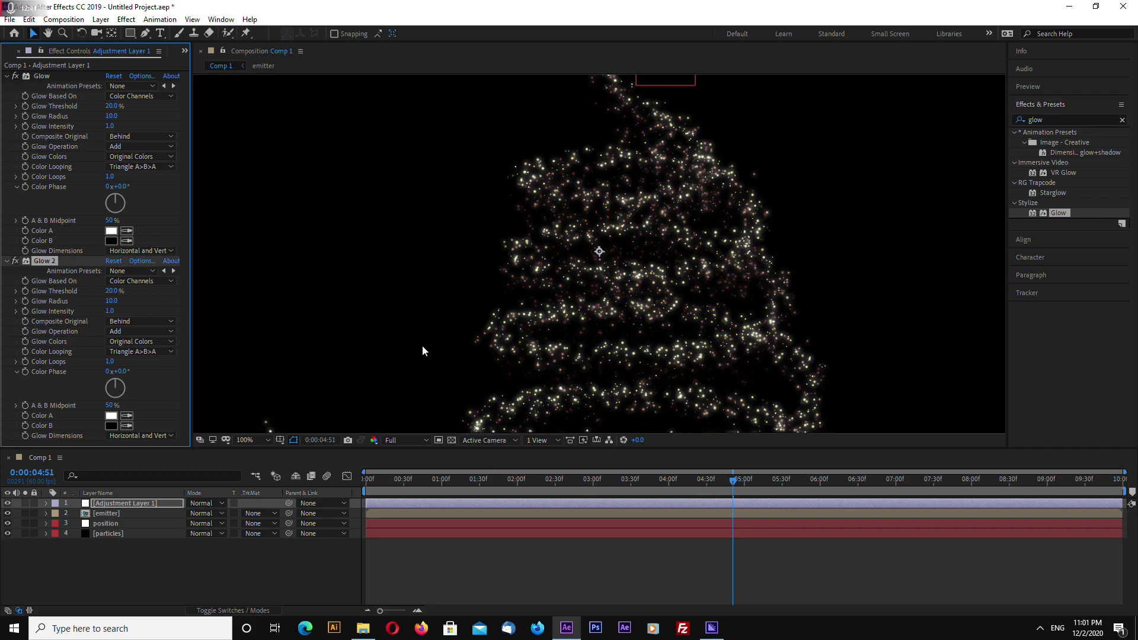
{"action": "left_click", "coordinate": [111, 127]}
{"action": "type", "text": "0.5"}
{"action": "key", "text": "Return"}
{"action": "key", "text": "comma"}
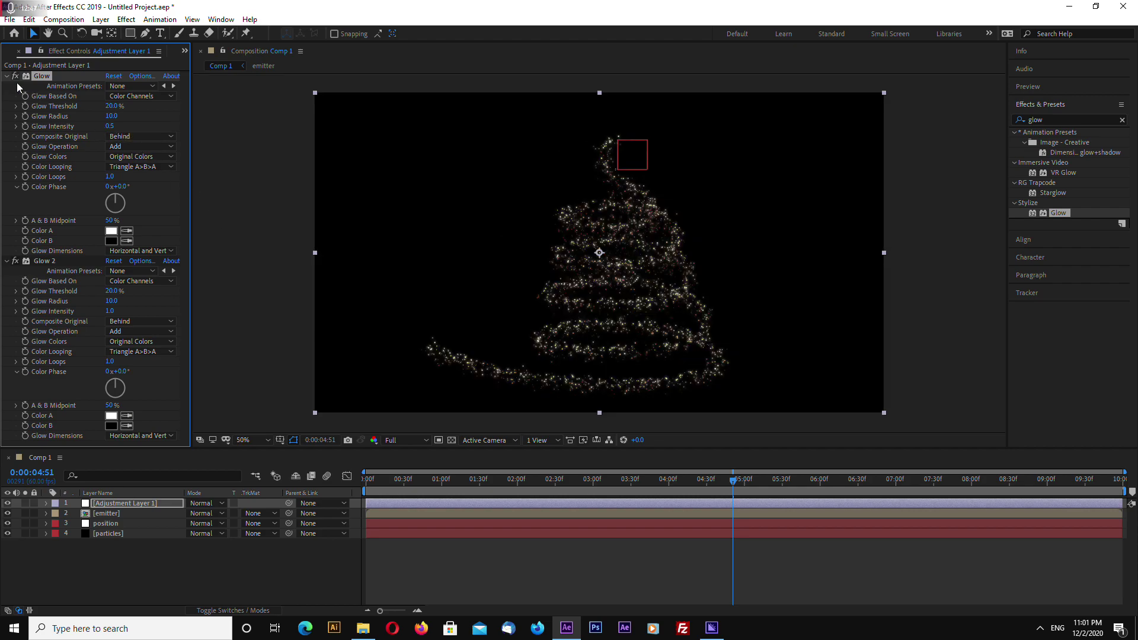
{"action": "key", "text": "ctrl+z"}
- Set the Glow Intensity of Glow 2 to 0.5 and duplicate that effect
{"action": "left_click", "coordinate": [111, 311]}
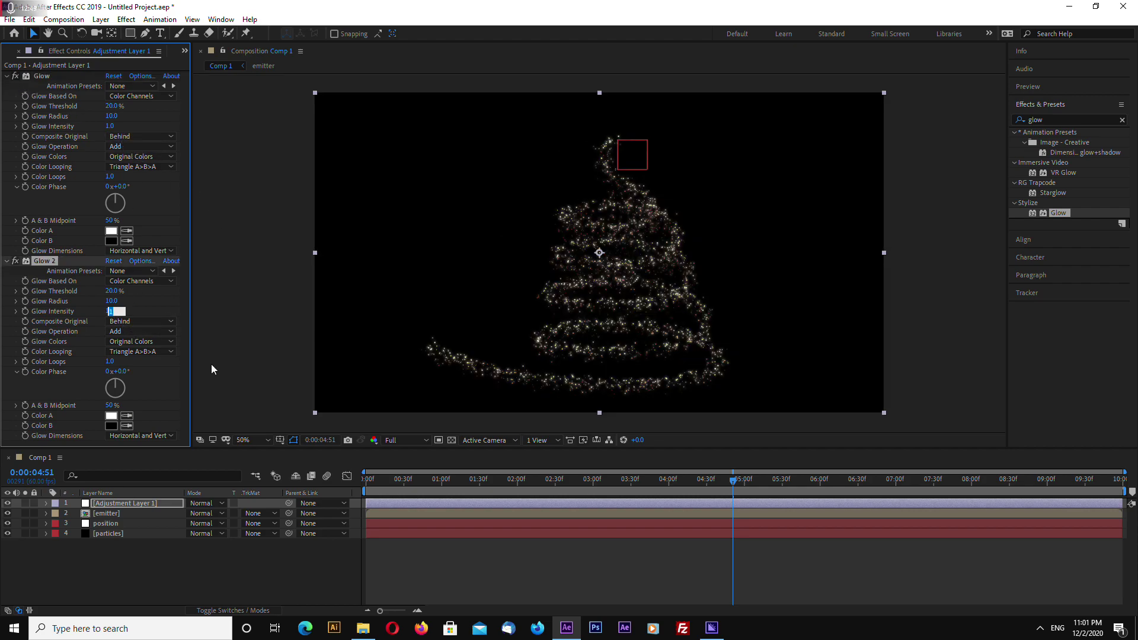
{"action": "type", "text": "0.5"}
{"action": "key", "text": "Return"}
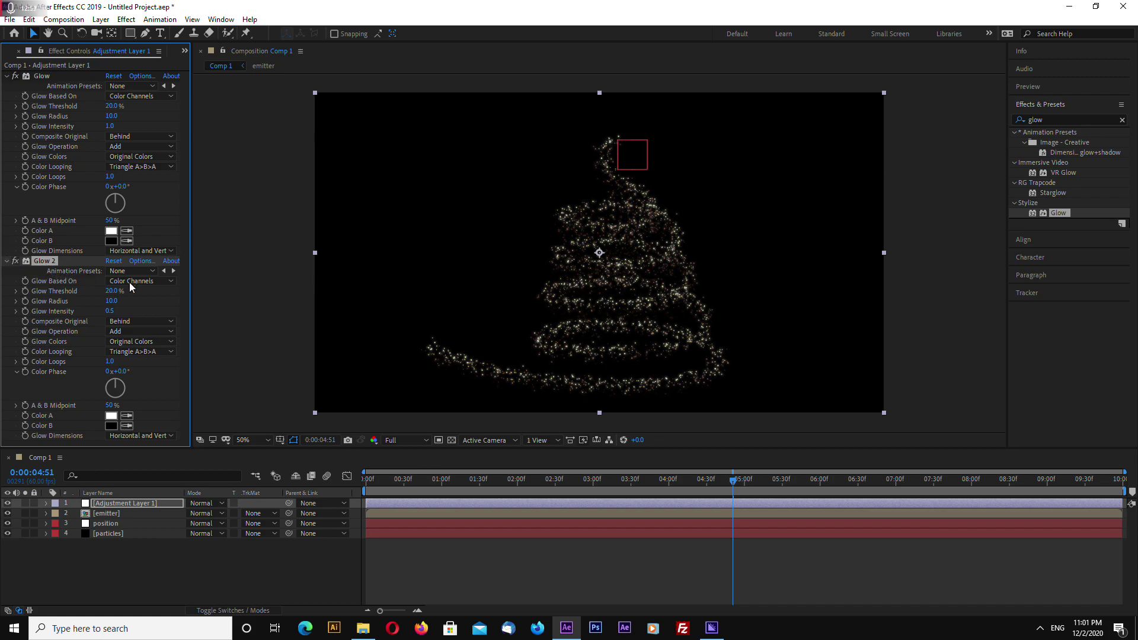
{"action": "key", "text": "ctrl+d"}
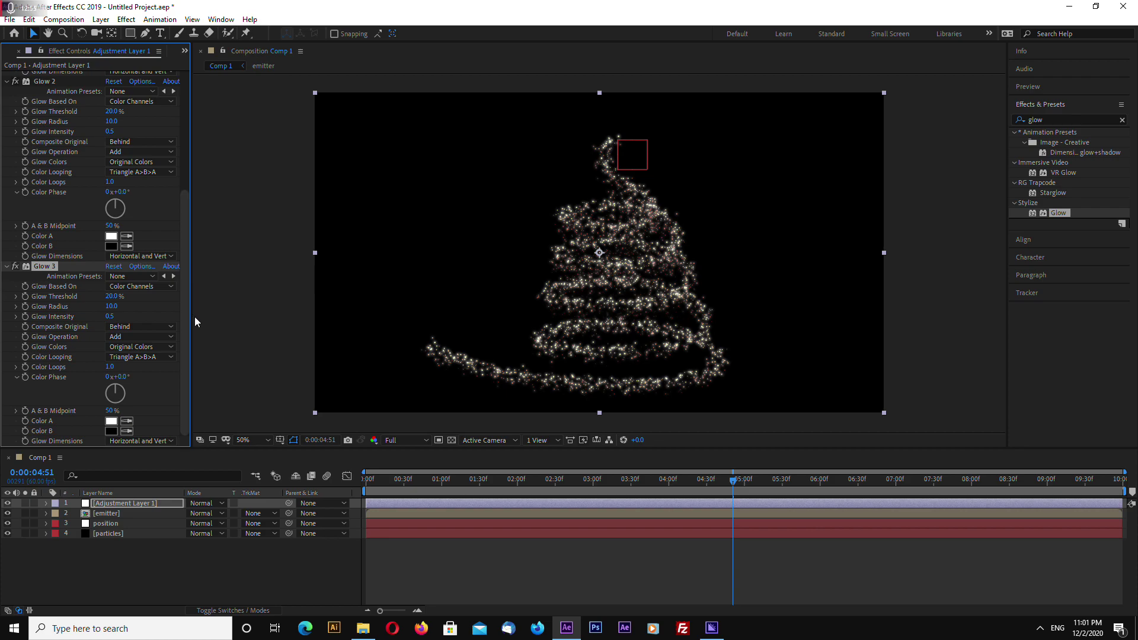
- Set the Glow Radius of Glow 3 to 50, try a Glow Intensity of 1, and settle on an intensity of 0.5
{"action": "type", "text": "50"}
{"action": "key", "text": "Return"}
{"action": "left_click", "coordinate": [110, 316]}
{"action": "type", "text": "1"}
{"action": "key", "text": "Return"}
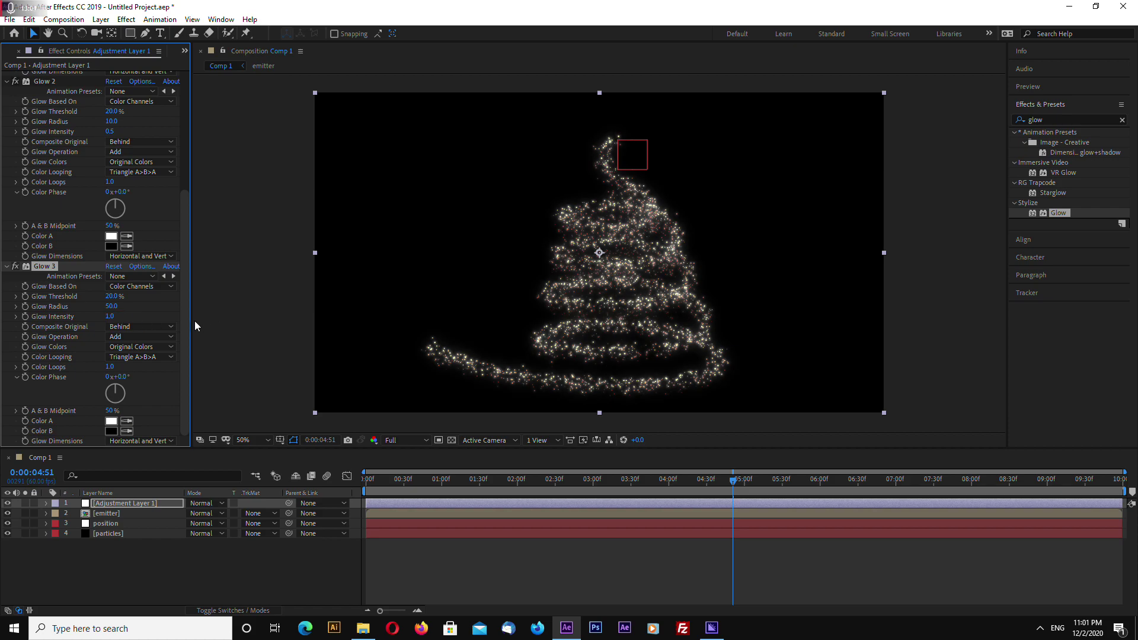
{"action": "left_click", "coordinate": [110, 317]}
{"action": "type", "text": "0.5"}
{"action": "key", "text": "Return"}
- Collapse the settings of all three Glow effects and move the current time to 0:00:06:08
{"action": "left_click", "coordinate": [7, 266]}
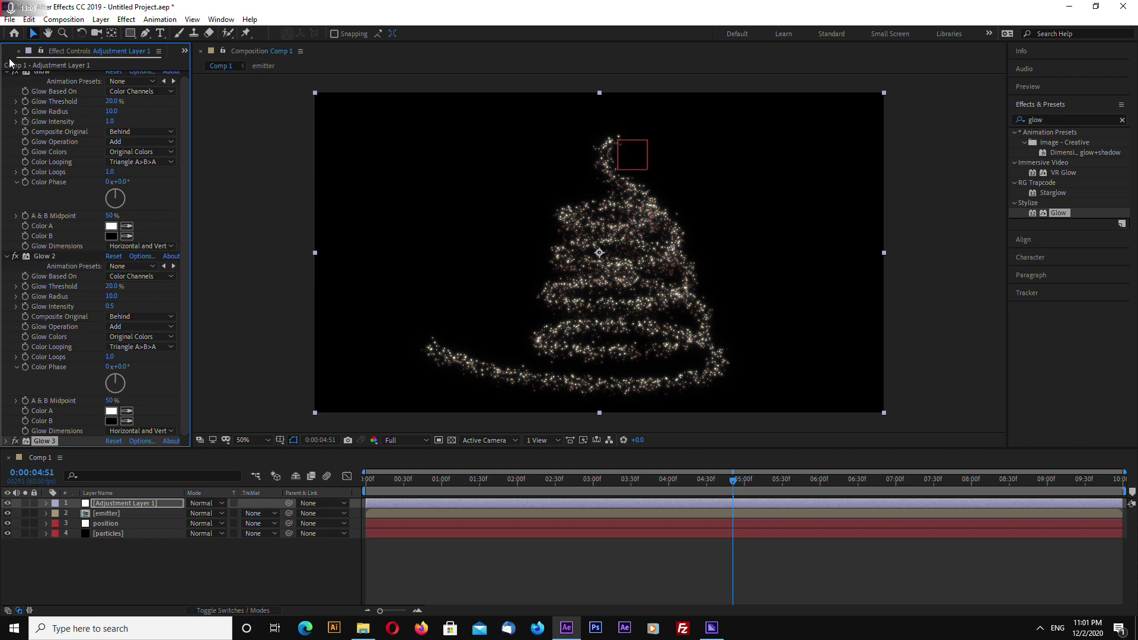
{"action": "left_click", "coordinate": [6, 72]}
{"action": "left_click", "coordinate": [7, 86]}
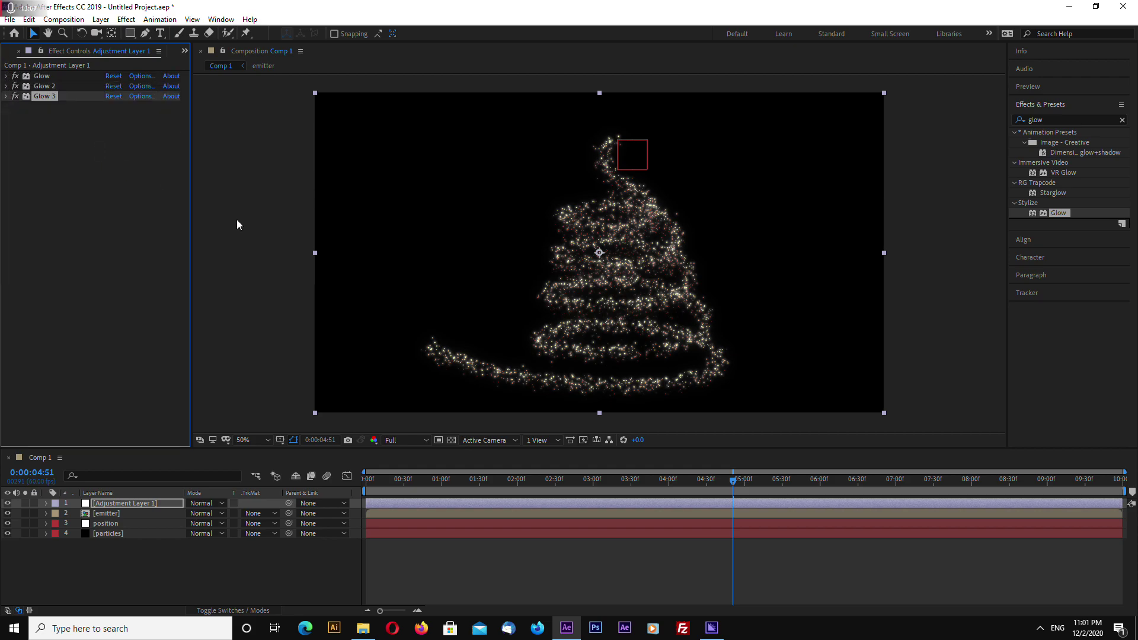
{"action": "left_click", "coordinate": [237, 224]}
{"action": "left_click_drag", "start_coordinate": [738, 478], "coordinate": [830, 491]}
- Duplicate the emitter layer in Comp 1
{"action": "left_click", "coordinate": [114, 515]}
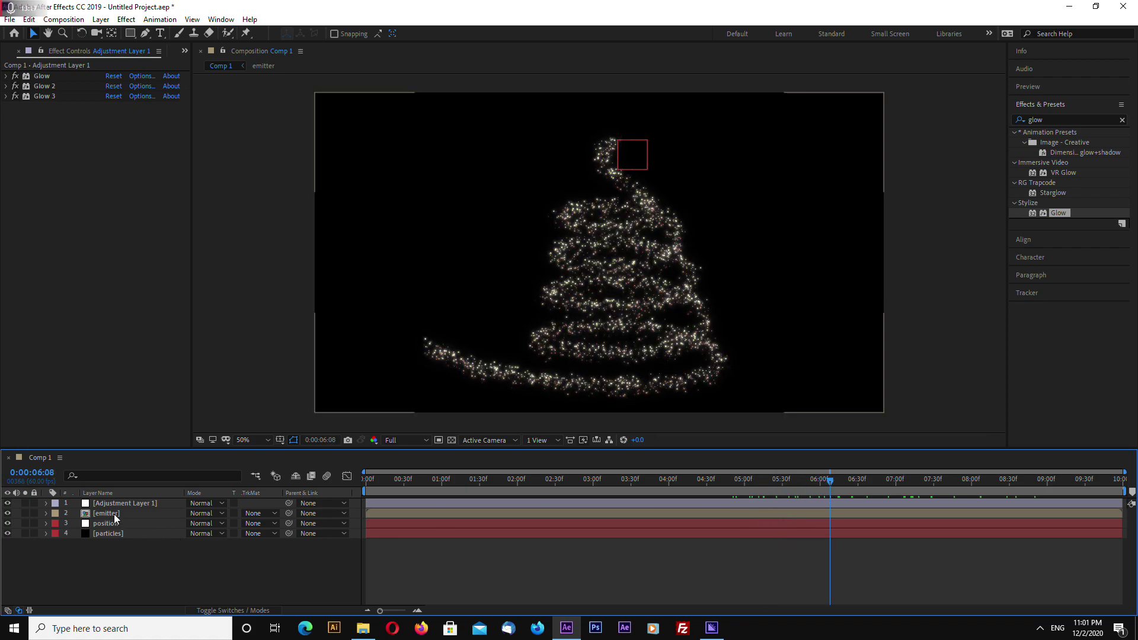
{"action": "left_click", "coordinate": [113, 513]}
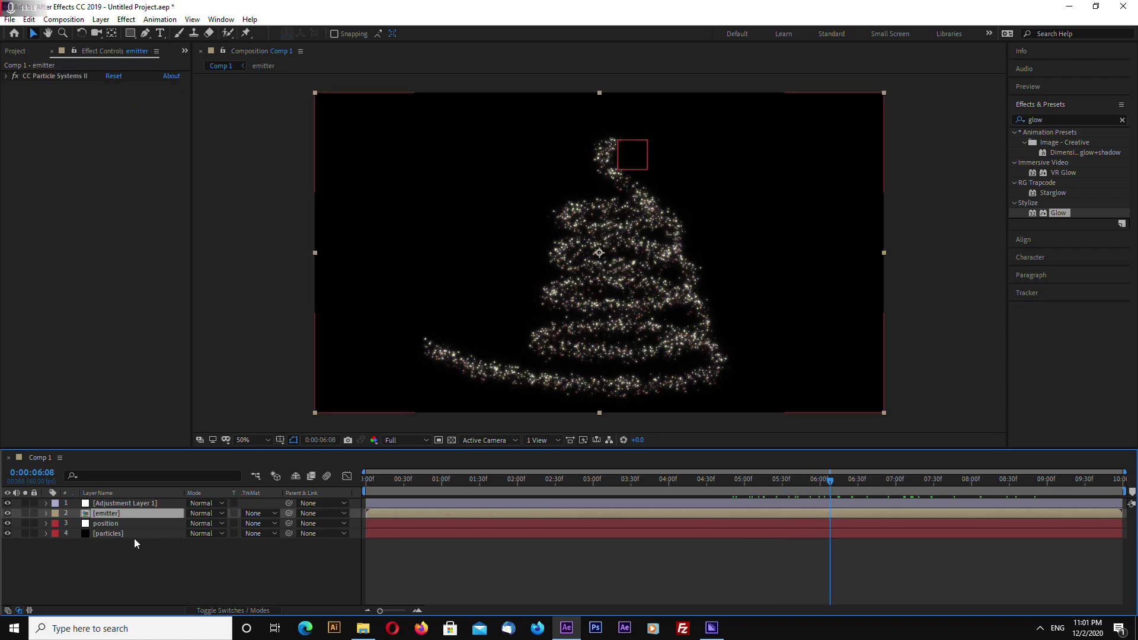
{"action": "key", "text": "ctrl+d"}
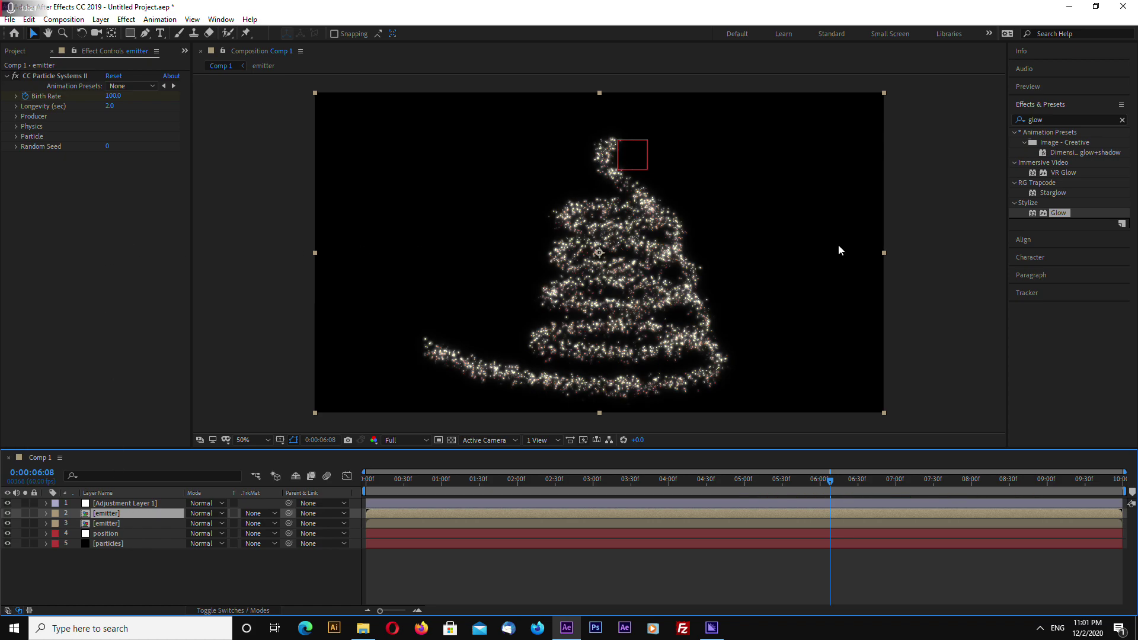
- Search the effects for "blur" and apply CC Cross Blur to the upper emitter layer
{"action": "left_click", "coordinate": [1047, 120]}
{"action": "key", "text": "BackSpace"}
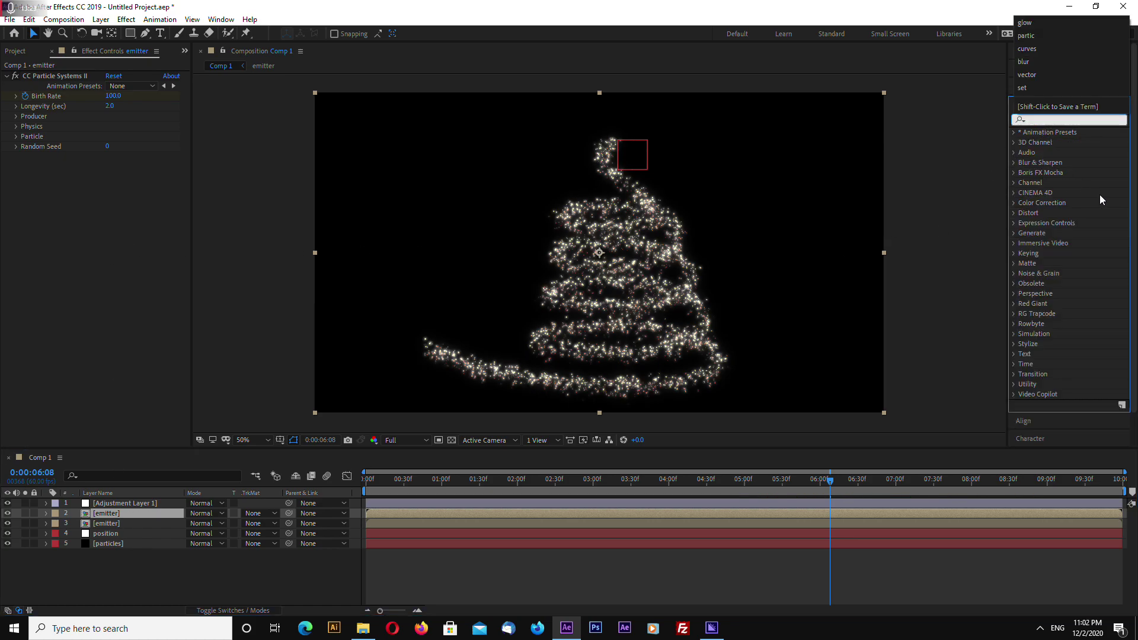
{"action": "type", "text": "blur"}
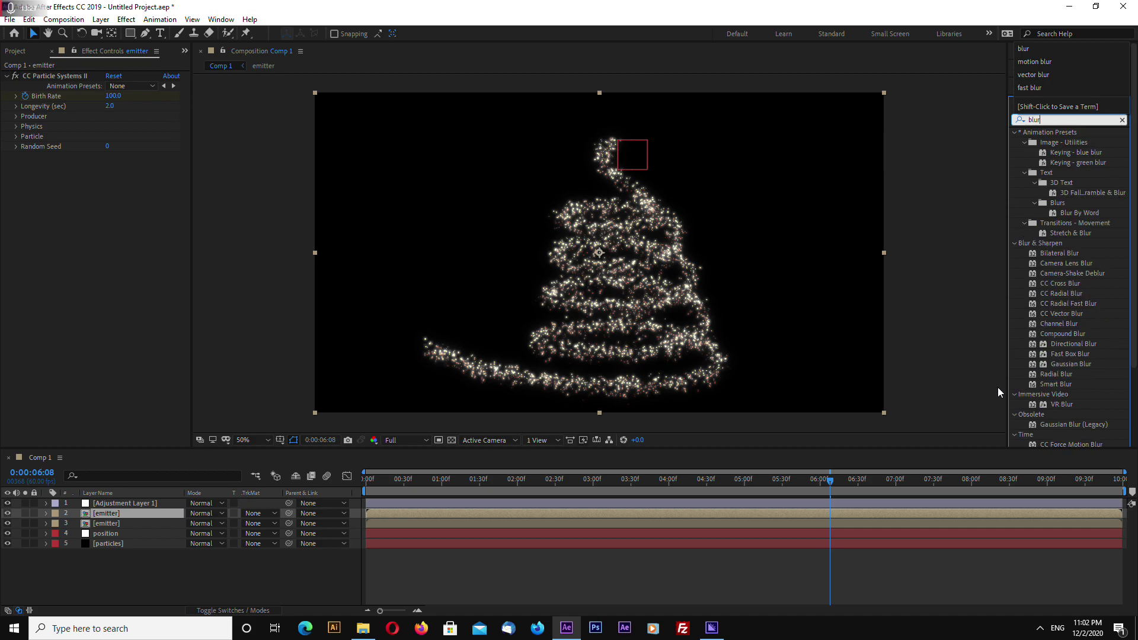
{"action": "left_click_drag", "start_coordinate": [1065, 284], "coordinate": [24, 194]}
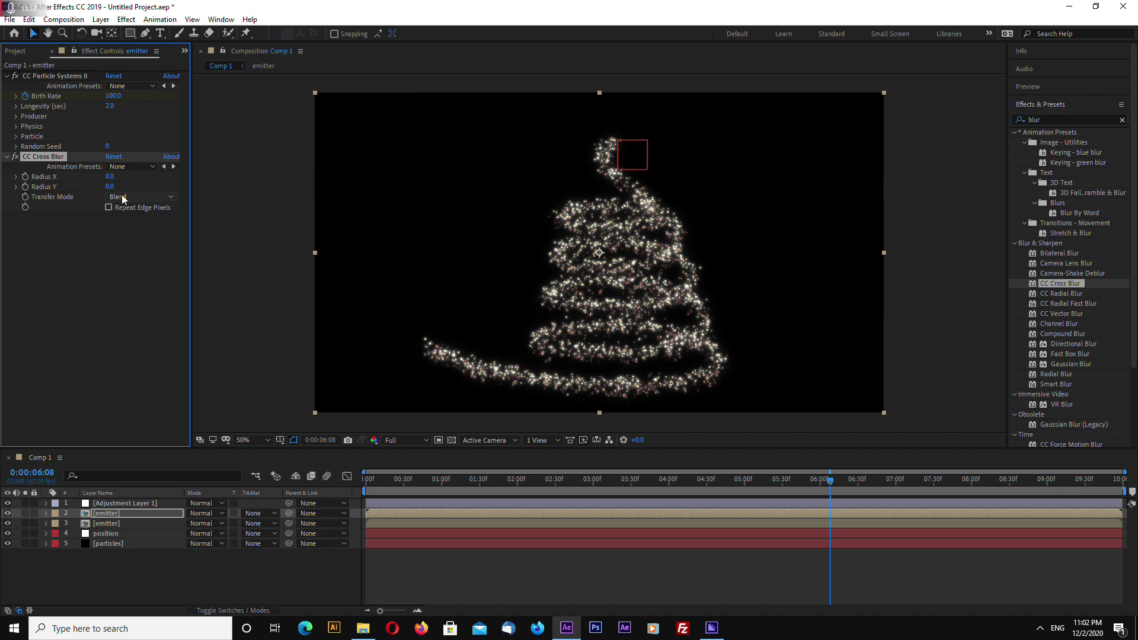
- Try a Radius X of 30 on CC Cross Blur, then set it to 20
{"action": "left_click", "coordinate": [110, 177]}
{"action": "type", "text": "30"}
{"action": "key", "text": "Return"}
{"action": "left_click", "coordinate": [111, 177]}
{"action": "type", "text": "20"}
{"action": "key", "text": "Return"}
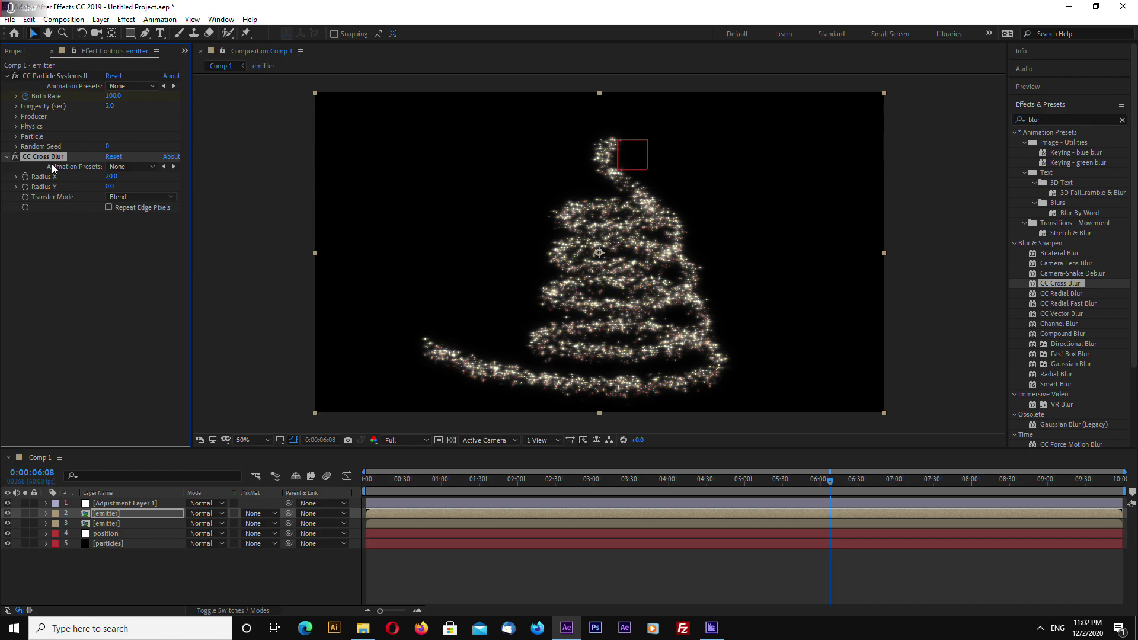
- Duplicate CC Cross Blur and set the copy's Radius X to 0 and Radius Y to 20
{"action": "key", "text": "ctrl+d"}
{"action": "left_click", "coordinate": [111, 237]}
{"action": "type", "text": "0"}
{"action": "left_click", "coordinate": [112, 247]}
{"action": "type", "text": "20"}
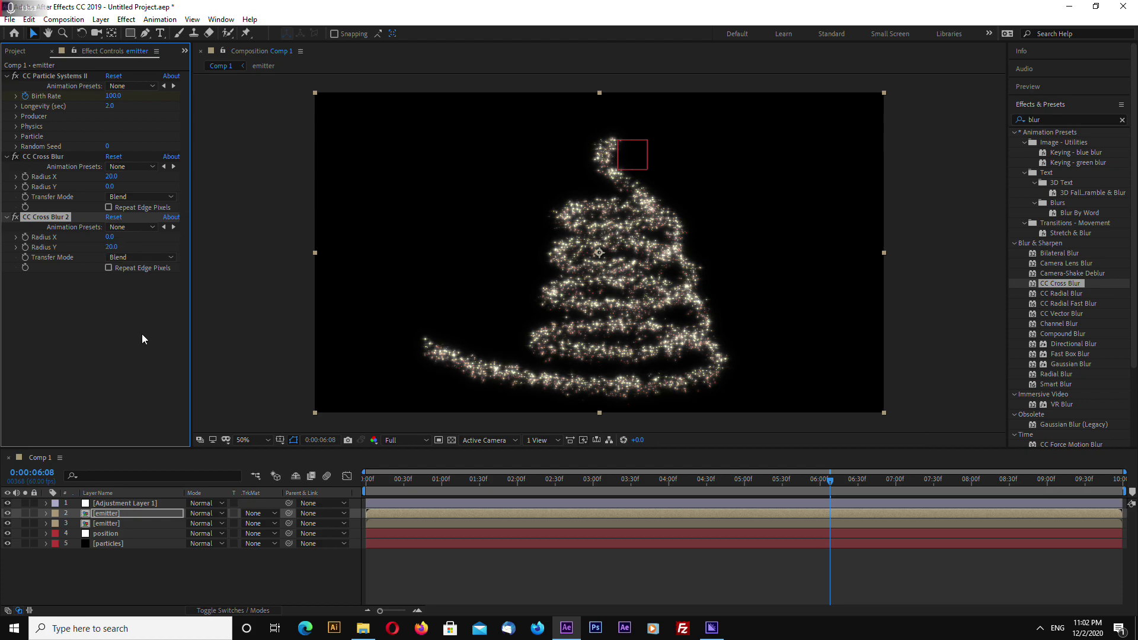
{"action": "key", "text": "period"}
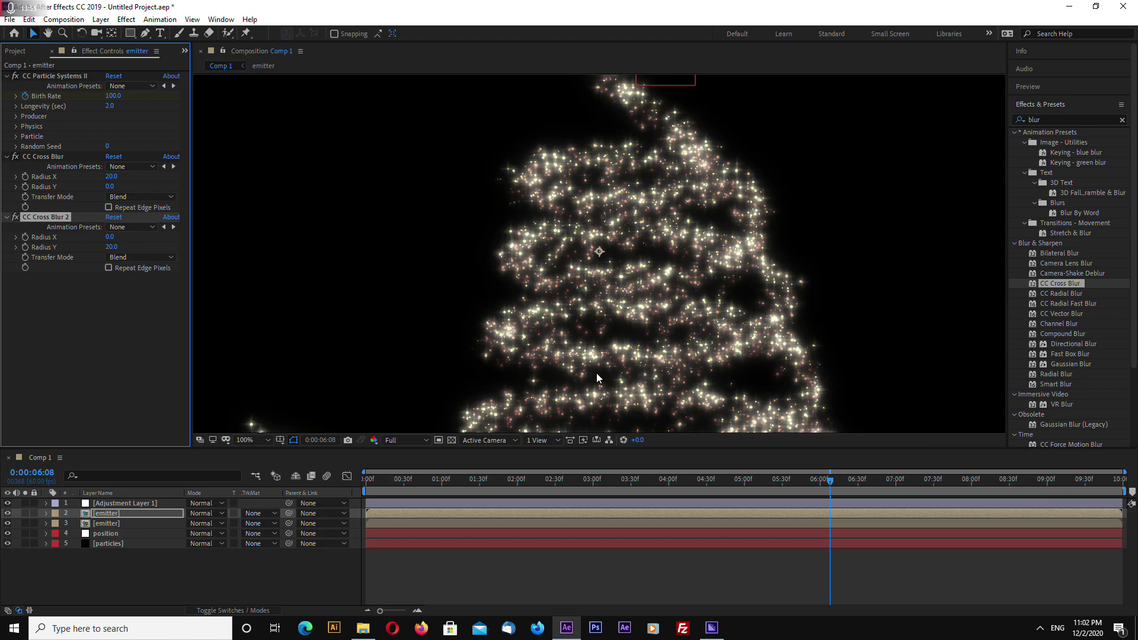
{"action": "key", "text": "comma"}
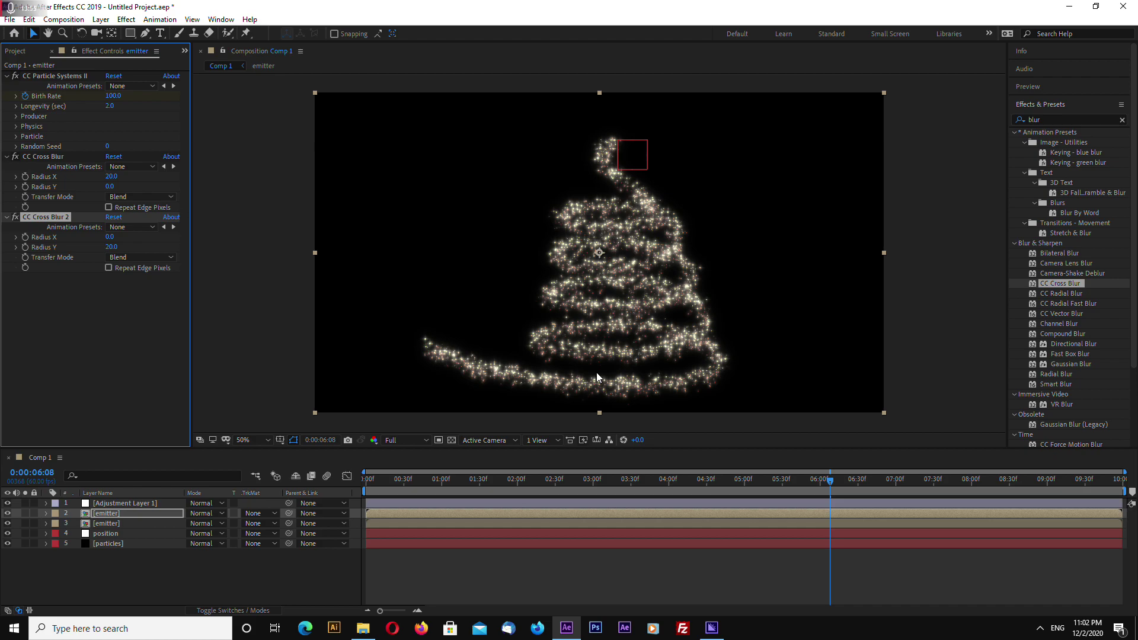
- Reveal the upper emitter layer's keyframes and set its Birth Rate keyframe at 0:00:02:00 to 40
{"action": "left_click", "coordinate": [121, 514]}
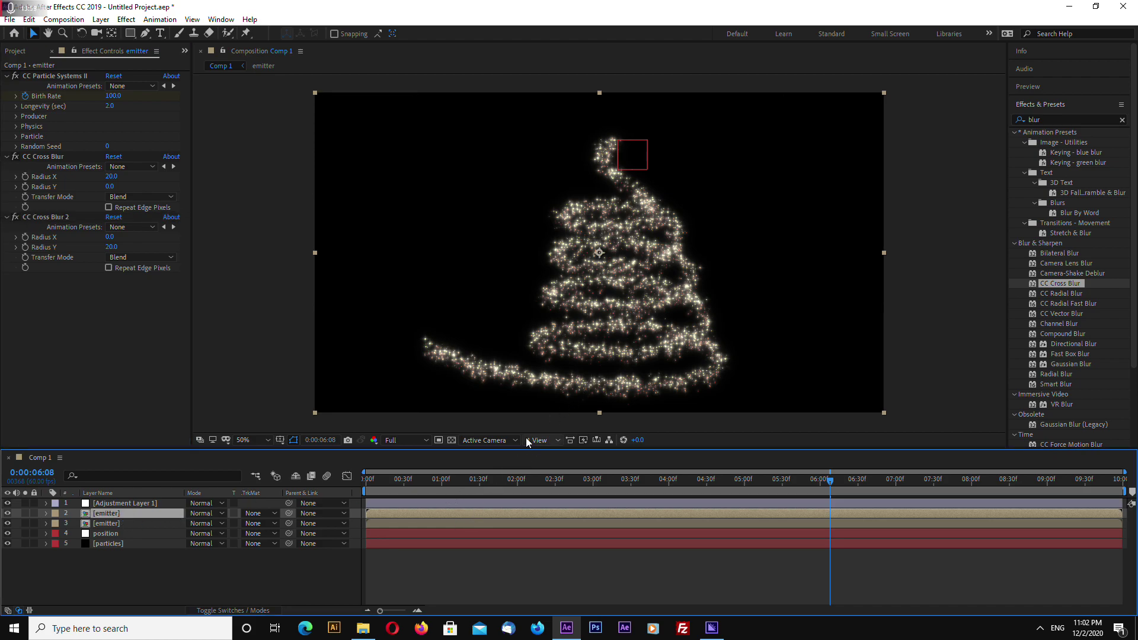
{"action": "key", "text": "period"}
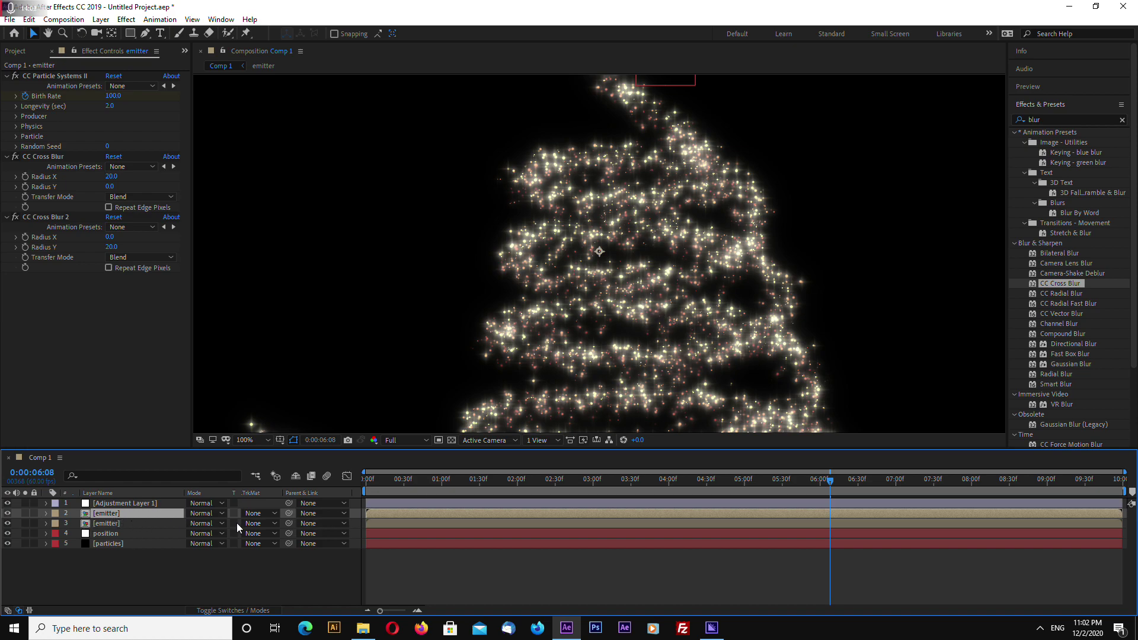
{"action": "key", "text": "u"}
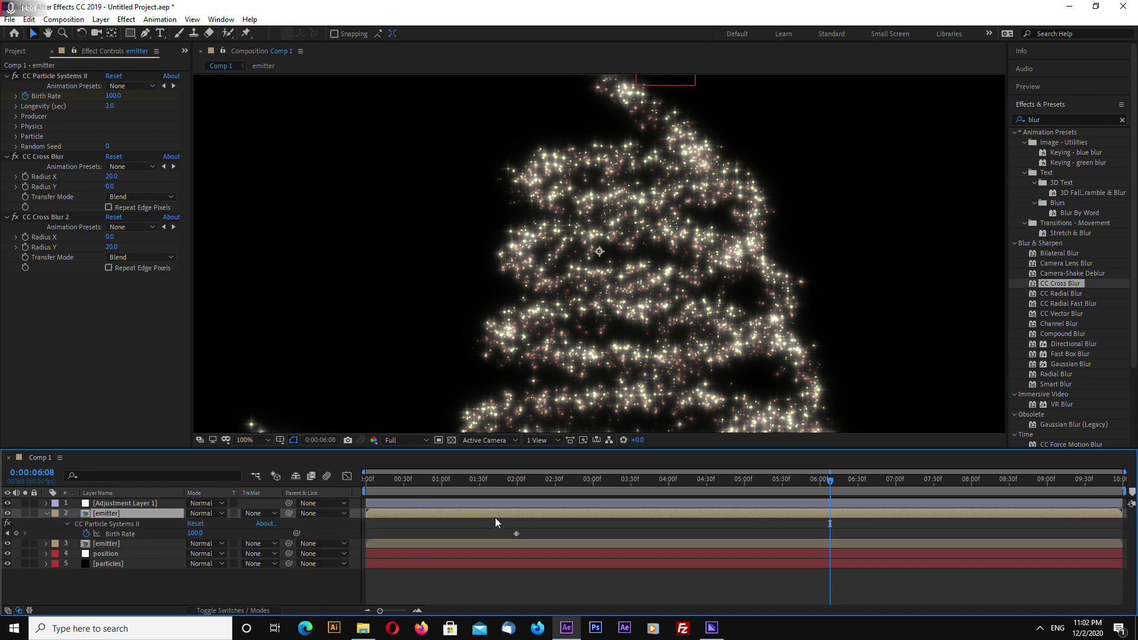
{"action": "left_click", "coordinate": [7, 534]}
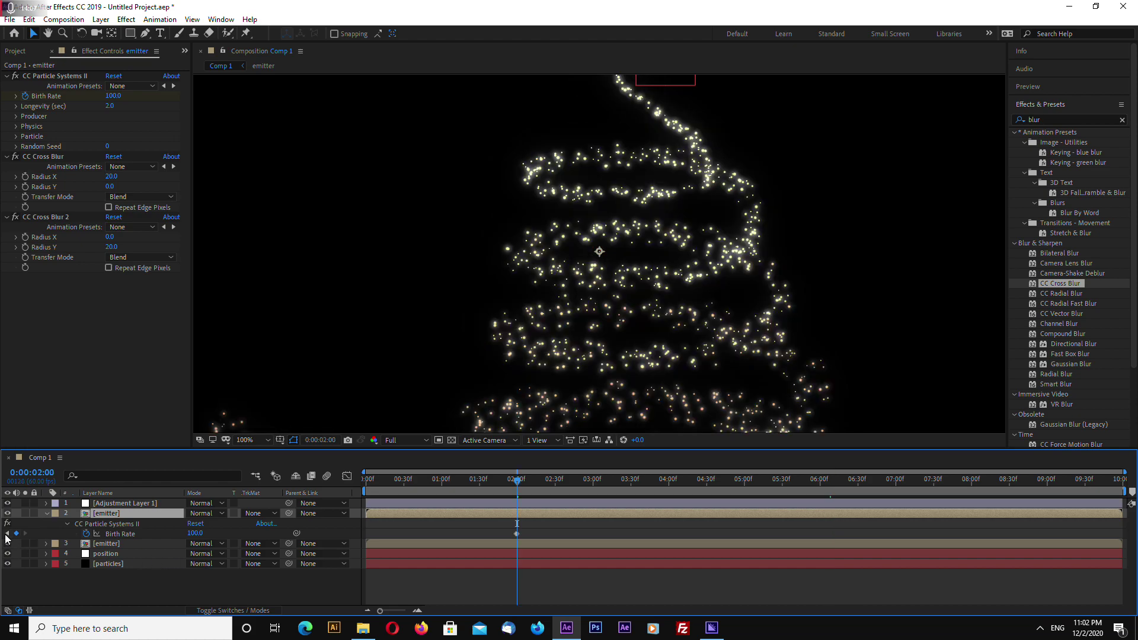
{"action": "left_click", "coordinate": [196, 533]}
{"action": "type", "text": "40"}
{"action": "key", "text": "Return"}
- Examine the particle tree at several later times, both close up and in full, and collapse the upper emitter layer's properties
{"action": "left_click", "coordinate": [608, 485]}
{"action": "left_click", "coordinate": [729, 484]}
{"action": "key", "text": "comma"}
{"action": "key", "text": "comma"}
{"action": "left_click", "coordinate": [965, 338]}
{"action": "key", "text": "period"}
{"action": "key", "text": "period"}
{"action": "key", "text": "comma"}
{"action": "key", "text": "comma"}
{"action": "left_click", "coordinate": [46, 513]}
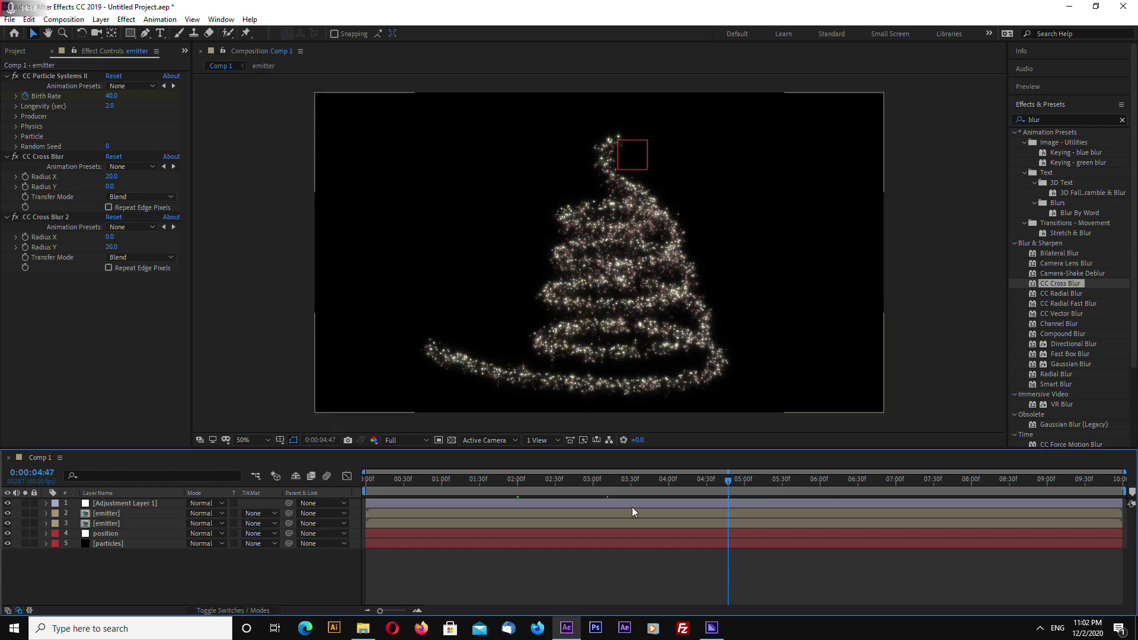
{"action": "mouse_move", "coordinate": [742, 478]}
{"action": "left_mouse_down"}
{"action": "mouse_move", "coordinate": [625, 483]}
{"action": "mouse_move", "coordinate": [820, 489]}
{"action": "mouse_move", "coordinate": [608, 488]}
{"action": "mouse_move", "coordinate": [957, 480]}
{"action": "mouse_move", "coordinate": [742, 479]}
{"action": "left_mouse_up"}
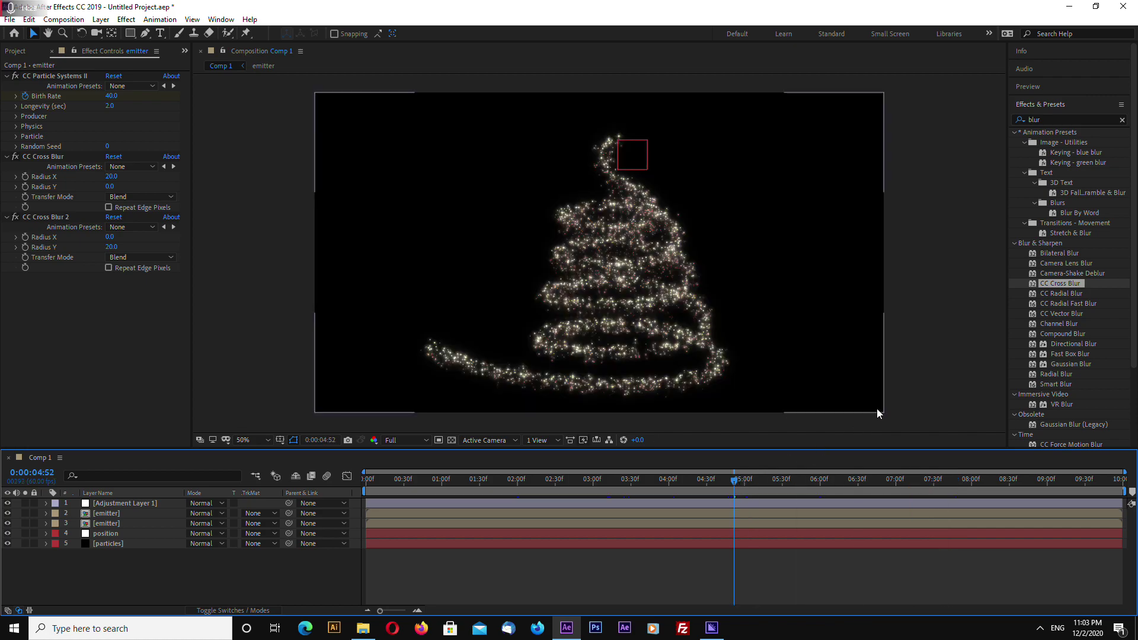